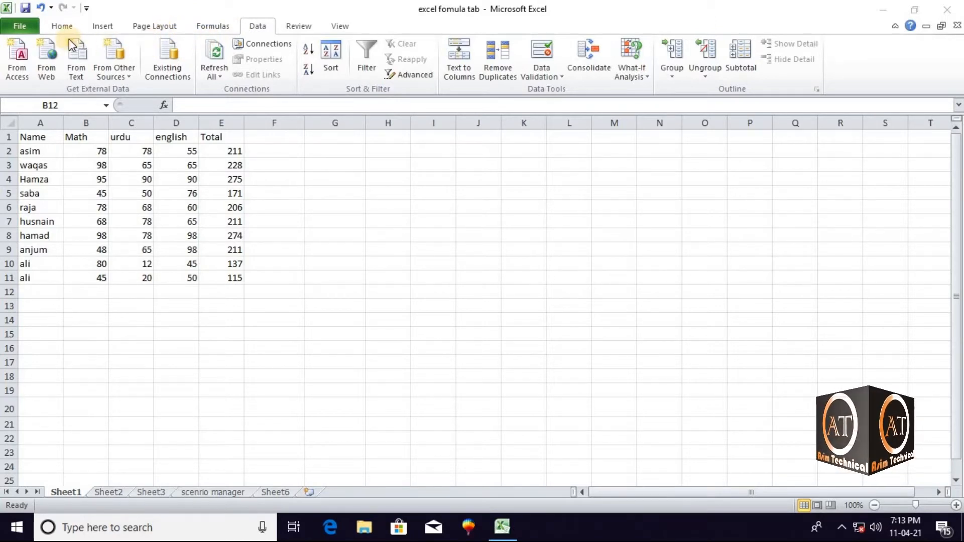
pyautogui.click(78, 25)
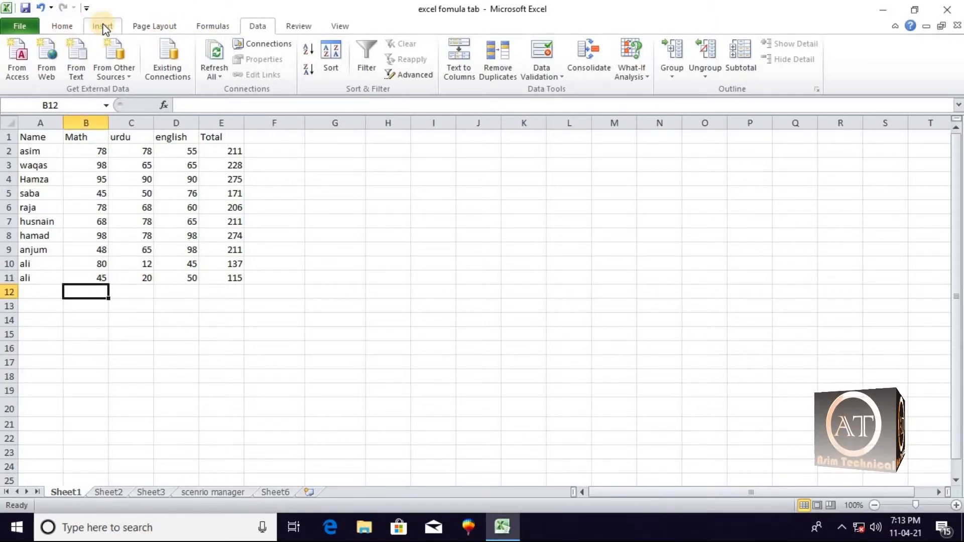
pyautogui.click(102, 26)
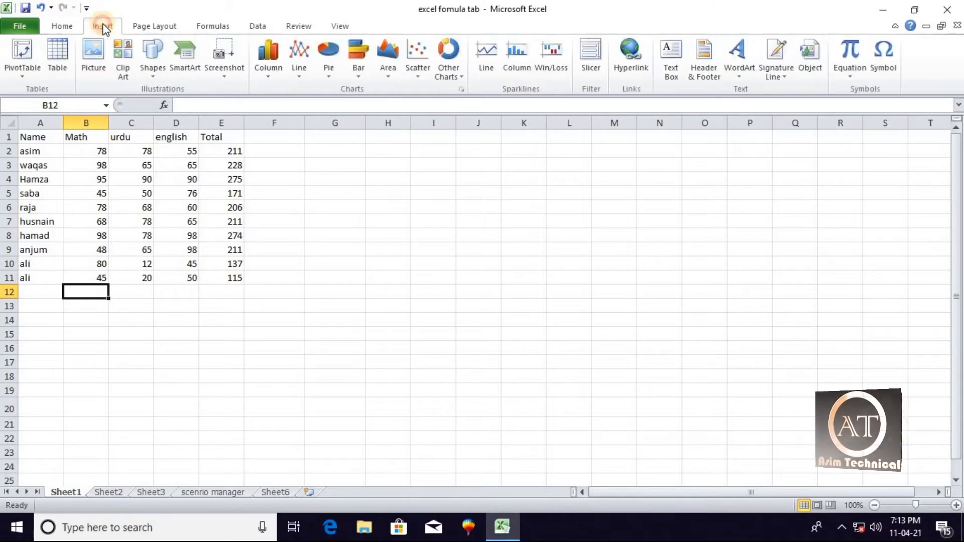
pyautogui.click(153, 29)
pyautogui.click(205, 26)
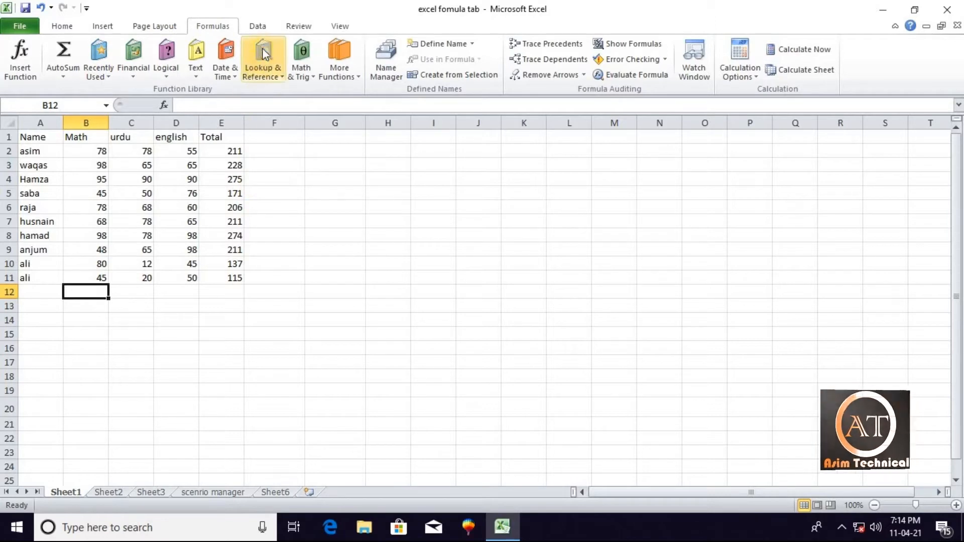
pyautogui.click(260, 29)
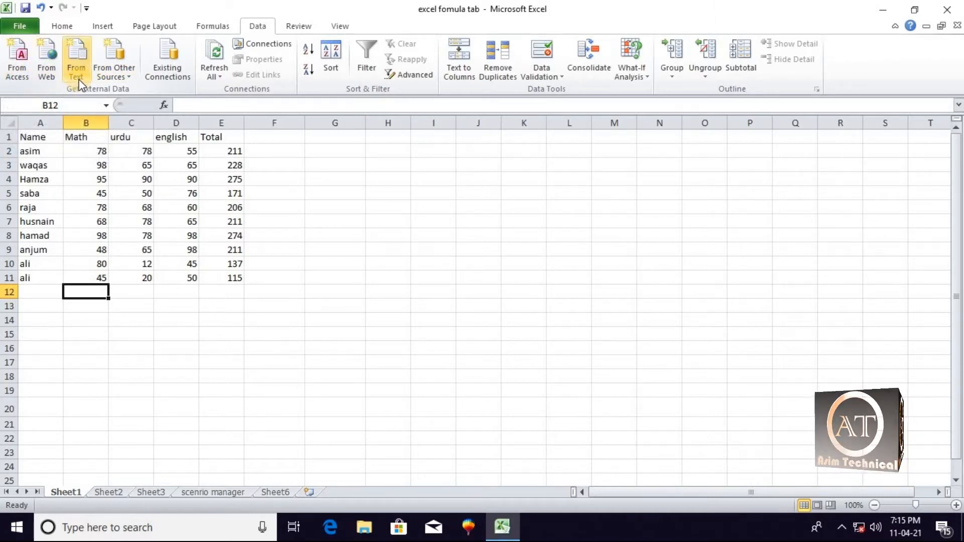
pyautogui.click(122, 77)
pyautogui.click(121, 77)
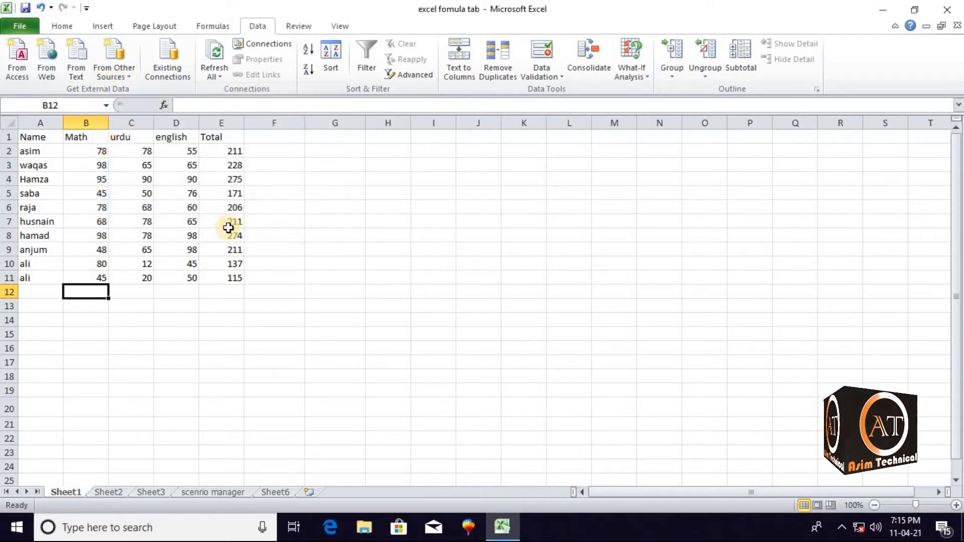
# Switch to Sheet2 and select the empty cell B19
pyautogui.click(114, 493)
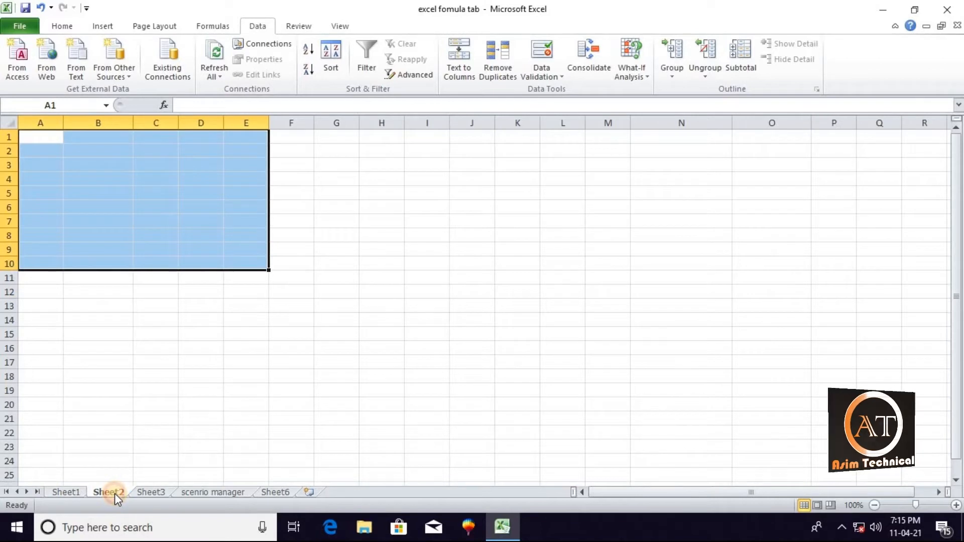
pyautogui.click(123, 389)
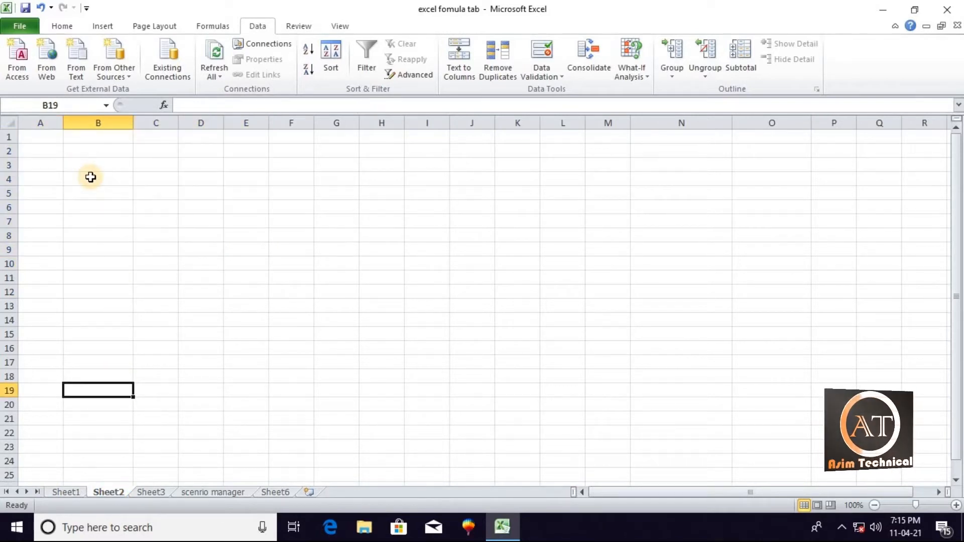
# Find Notepad through the Windows search and open it with a blank document
pyautogui.click(104, 536)
pyautogui.write('ta')
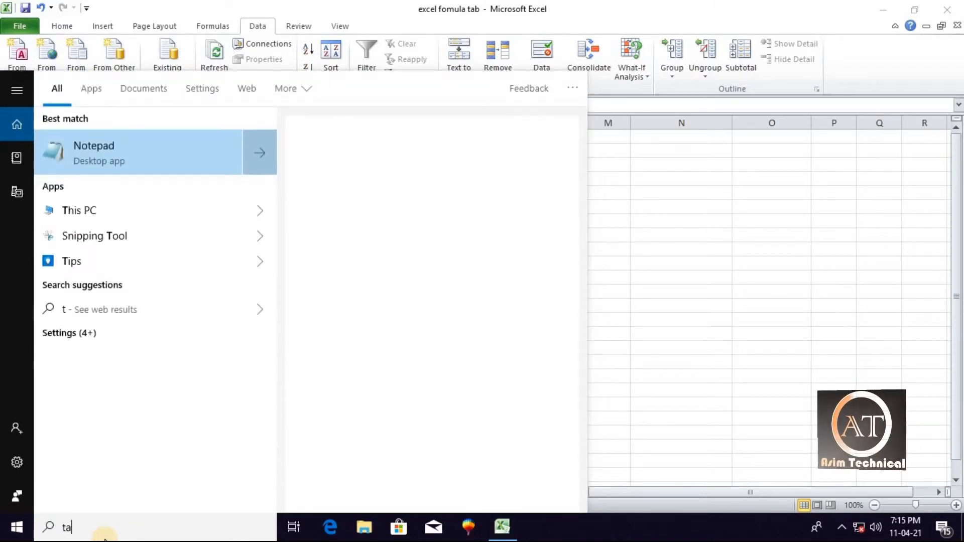
pyautogui.write('x')
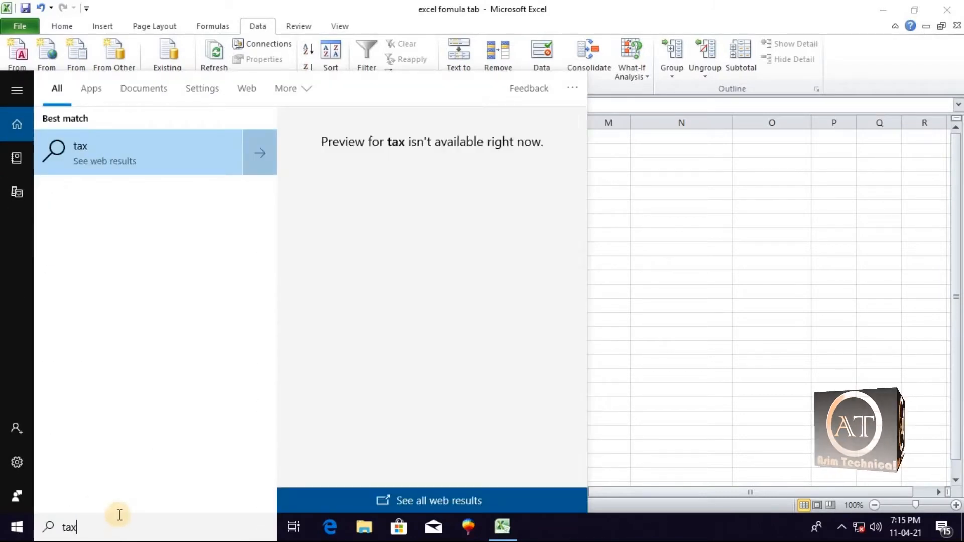
pyautogui.press('BackSpace')
pyautogui.press('BackSpace')
pyautogui.press('BackSpace')
pyautogui.write('te')
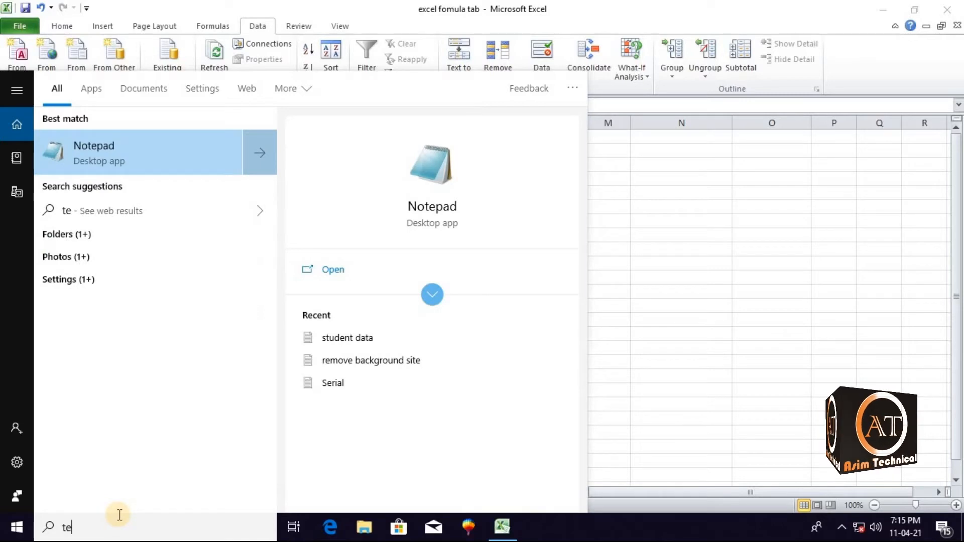
pyautogui.click(103, 145)
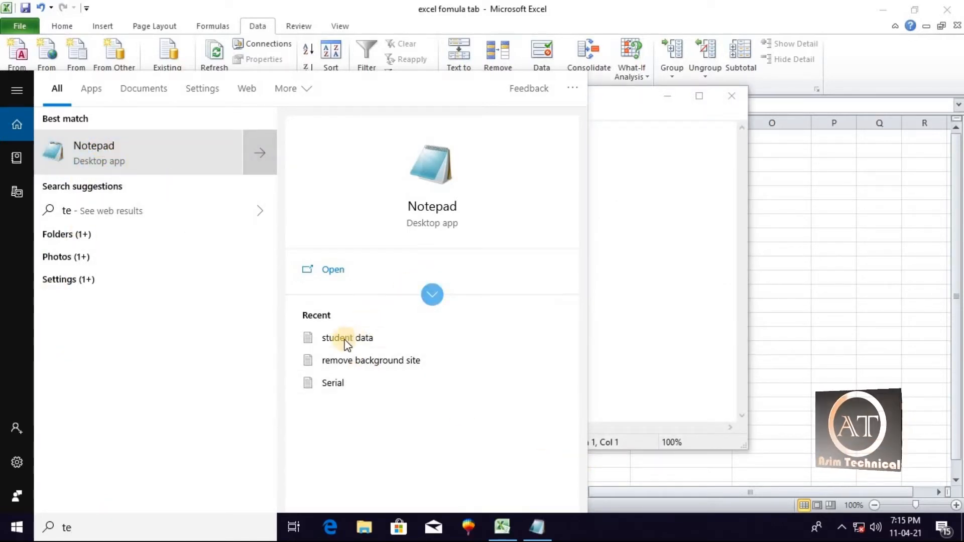
pyautogui.click(430, 203)
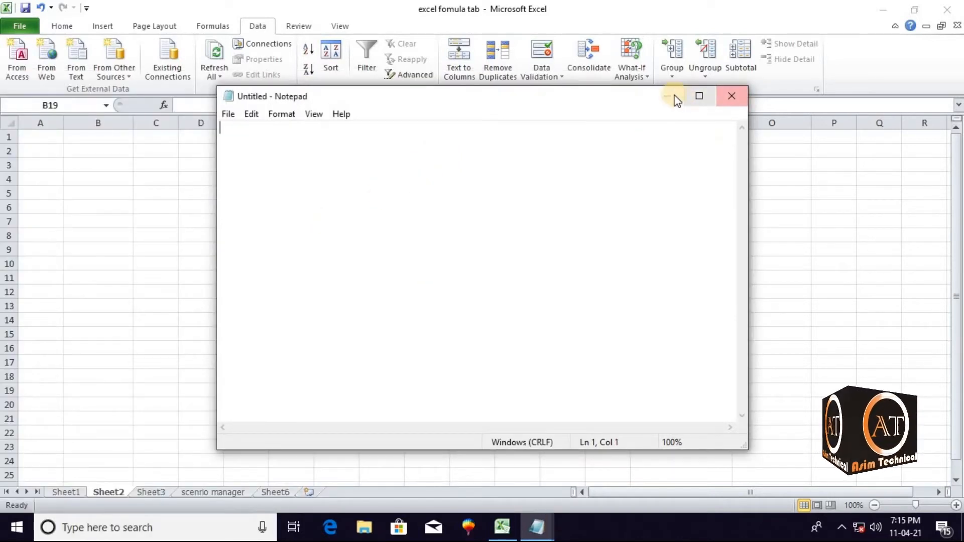
pyautogui.moveTo(638, 97); pyautogui.dragTo(583, 157)
pyautogui.click(673, 156)
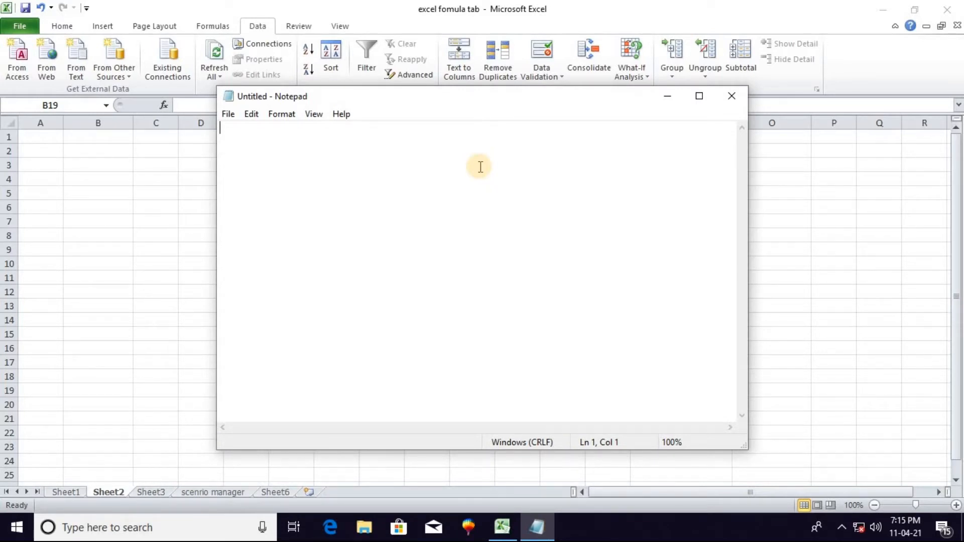
# Write the header line "name math english physics" with single spaces between the words
pyautogui.write('name math english')
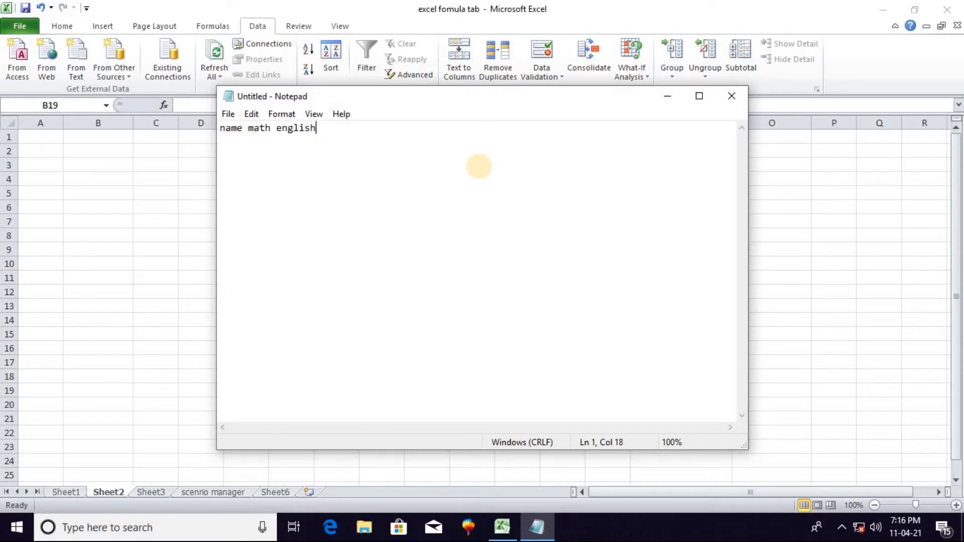
pyautogui.write(' physics')
pyautogui.press('Return')
# Add the first student's line below the header: the name followed by the space-separated marks 45, 78 and 98
pyautogui.write('ali')
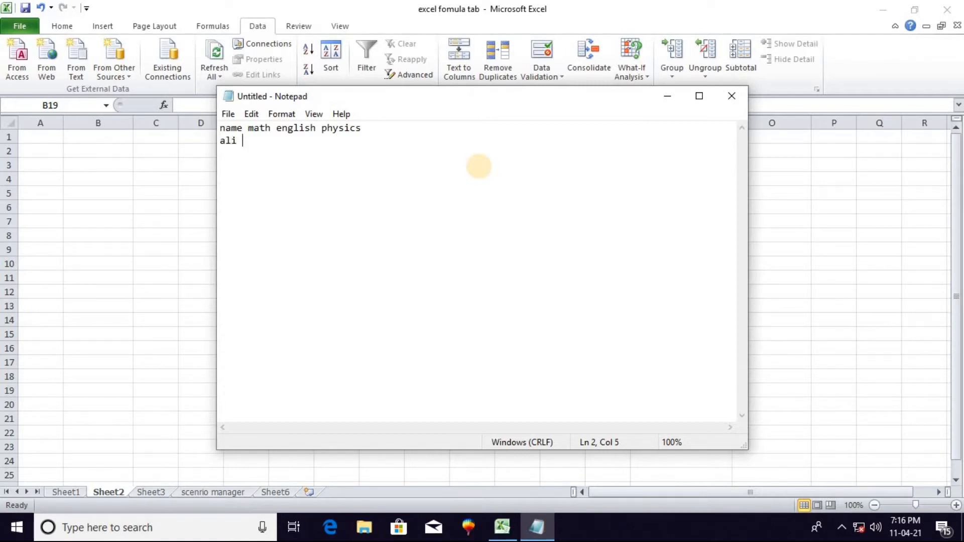
pyautogui.write(' 45 78 98')
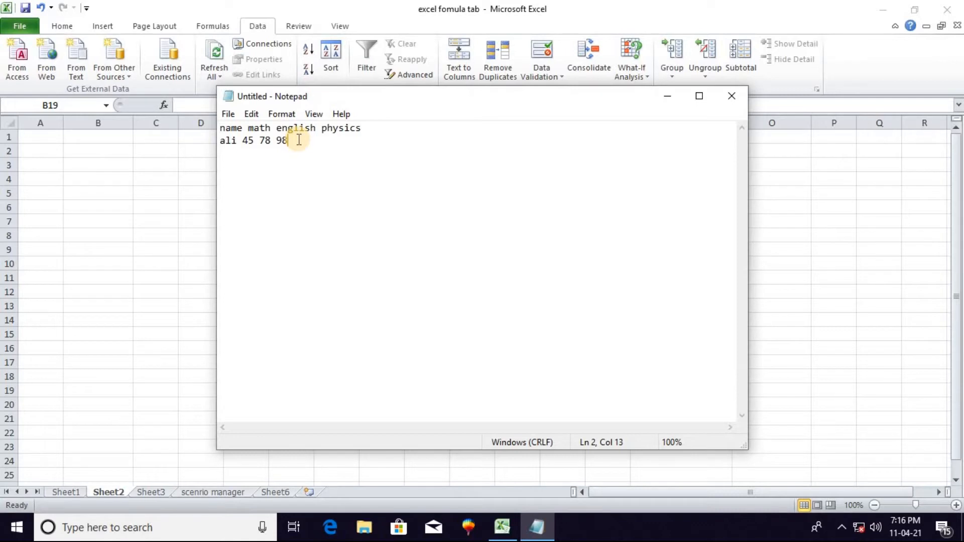
pyautogui.press('Return')
# Add the second student's line with the name and the space-separated marks 78, 98 and 78
pyautogui.write('waqas 78 98 78')
pyautogui.press('Return')
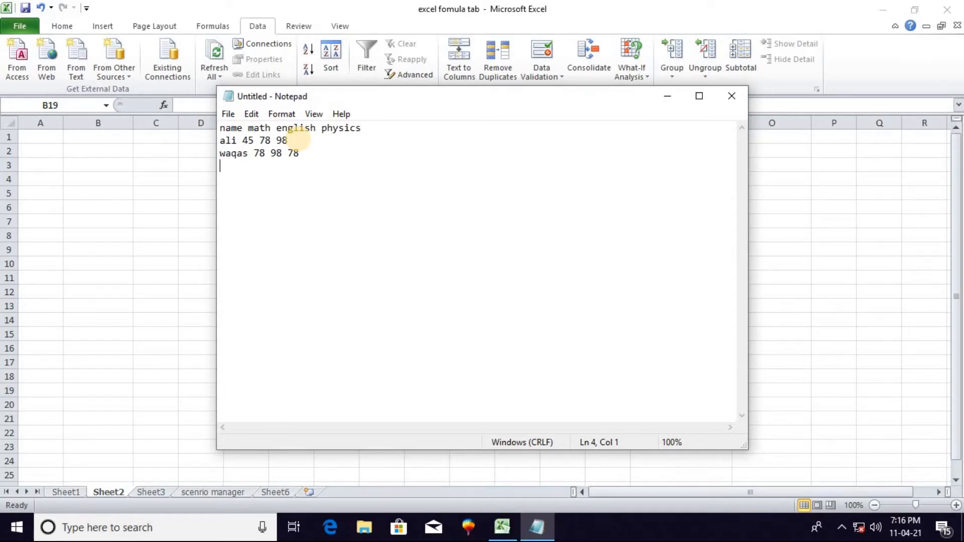
# Add the third student's line with the name and the space-separated marks 99, 89 and 78
pyautogui.write('waqar 99 89 78')
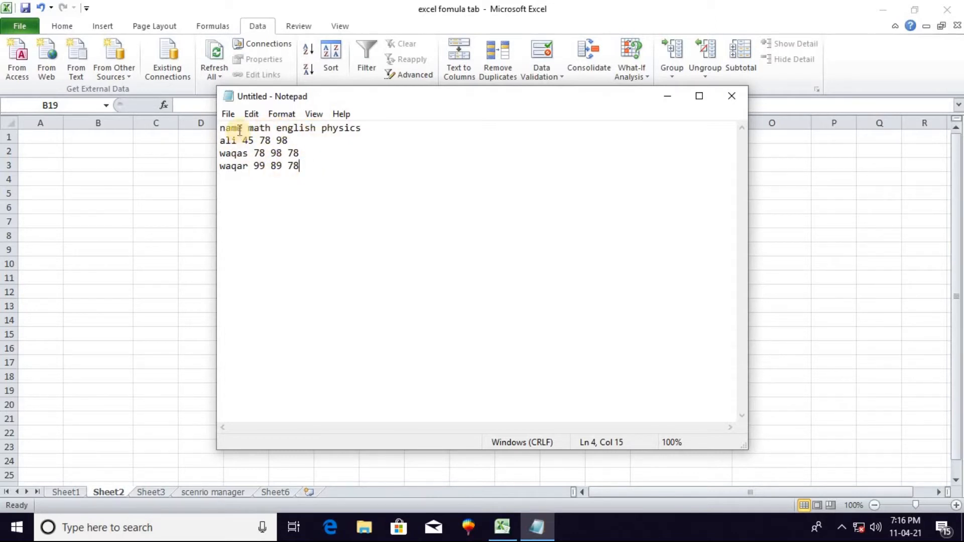
# Save the text file on the Desktop under the name "student data"
pyautogui.click(222, 116)
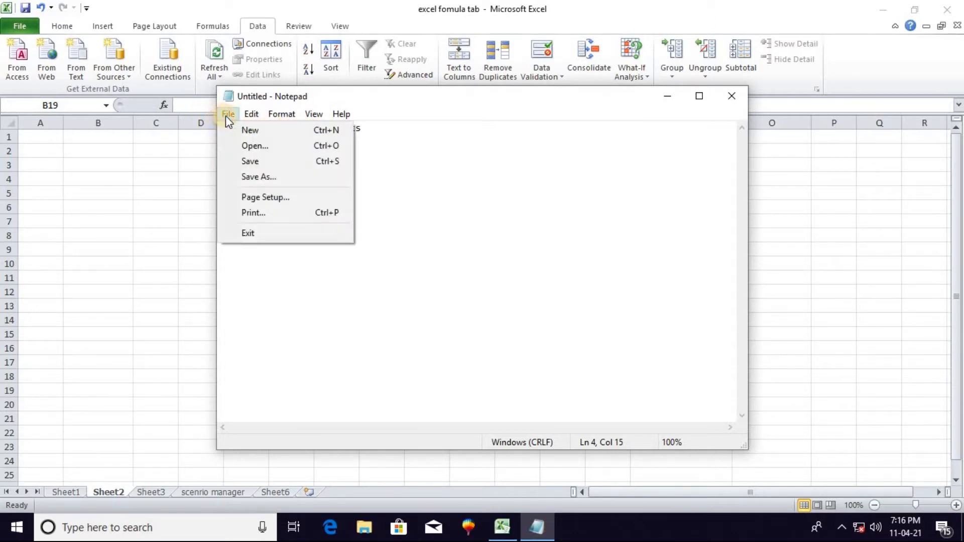
pyautogui.click(249, 164)
pyautogui.click(348, 387)
pyautogui.moveTo(348, 389); pyautogui.dragTo(288, 396)
pyautogui.write('student data')
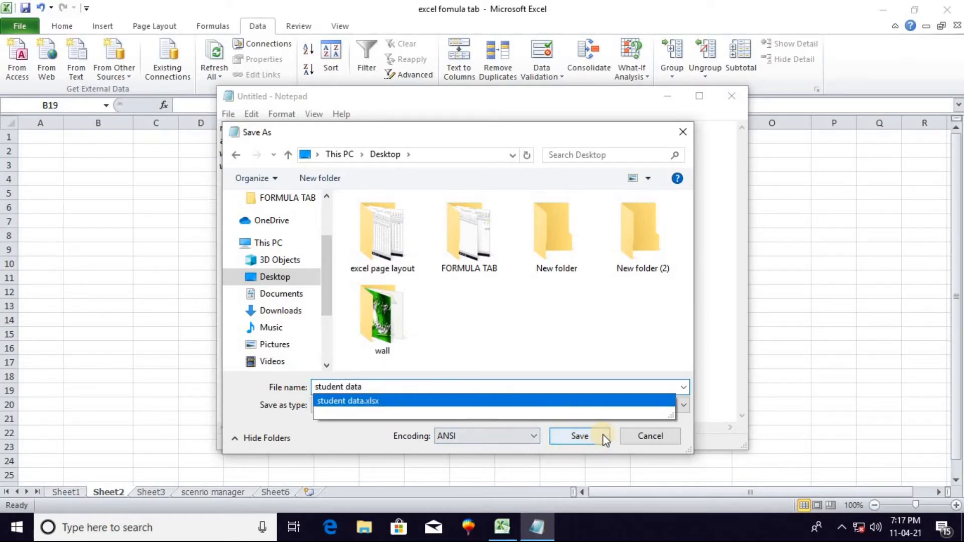
pyautogui.click(580, 437)
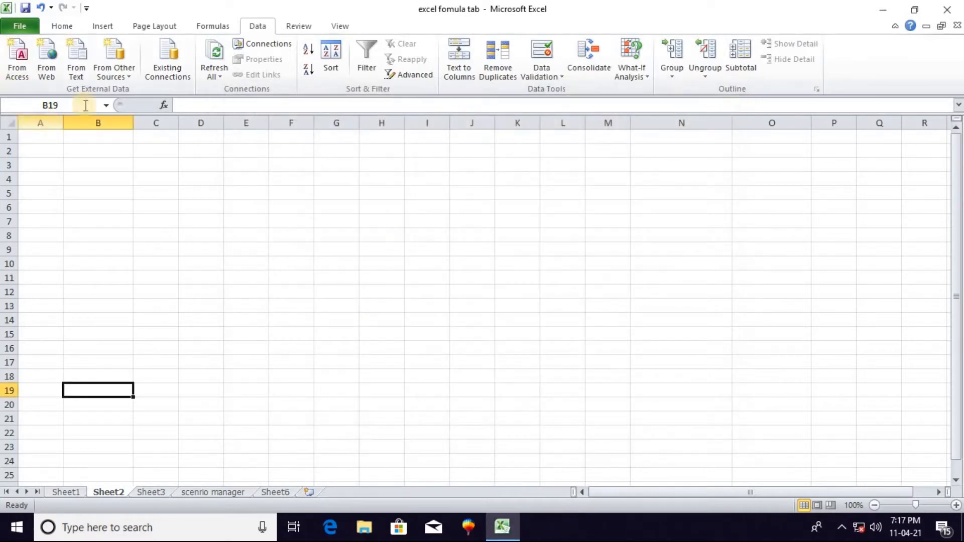
# In Excel, start a text import of the "student data" file from the Desktop
pyautogui.click(80, 67)
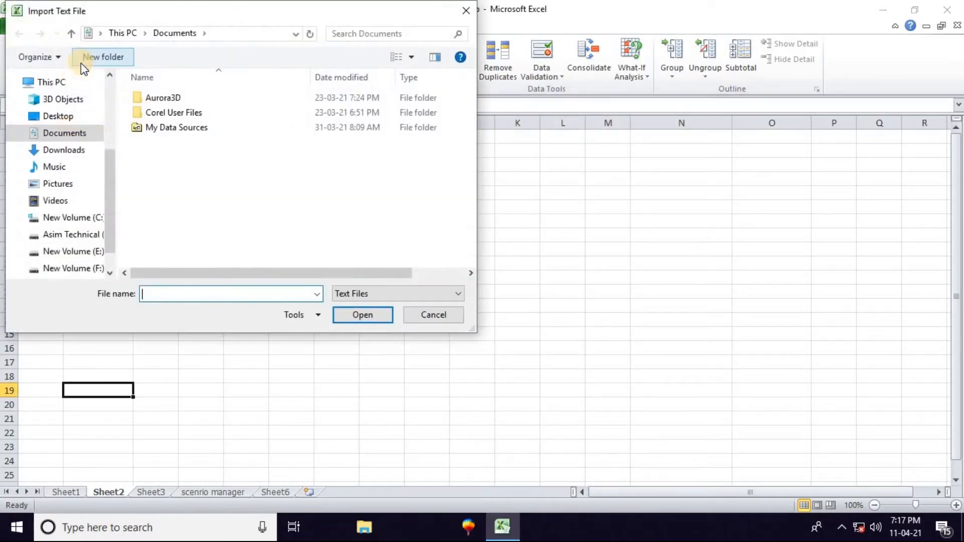
pyautogui.click(81, 118)
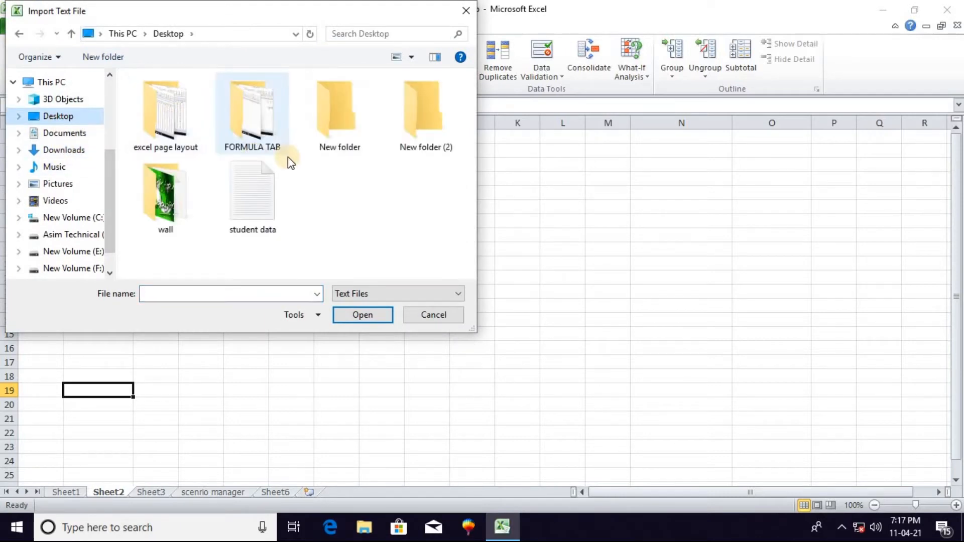
pyautogui.click(253, 190)
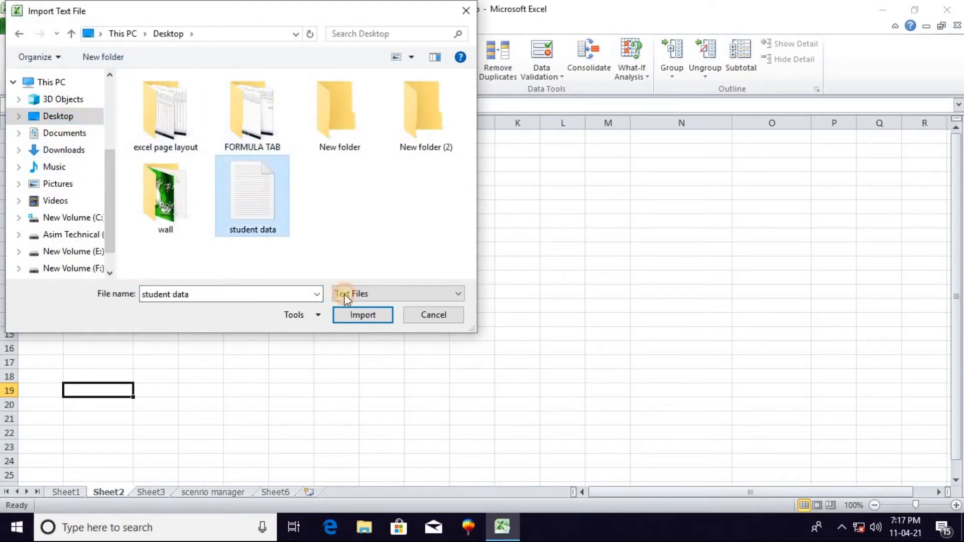
pyautogui.click(361, 317)
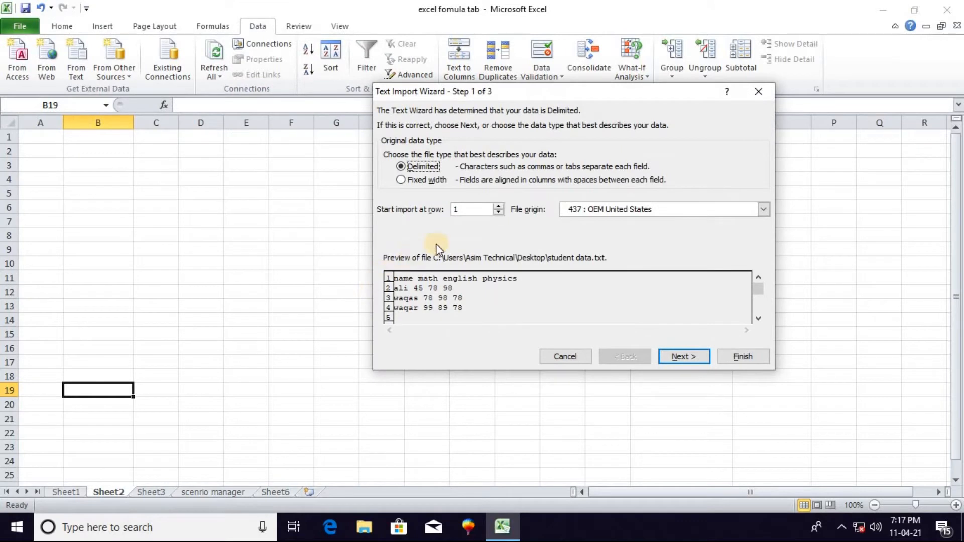
# Treat the imported file as delimited, with Space as the only delimiter instead of Tab
pyautogui.click(405, 170)
pyautogui.click(685, 358)
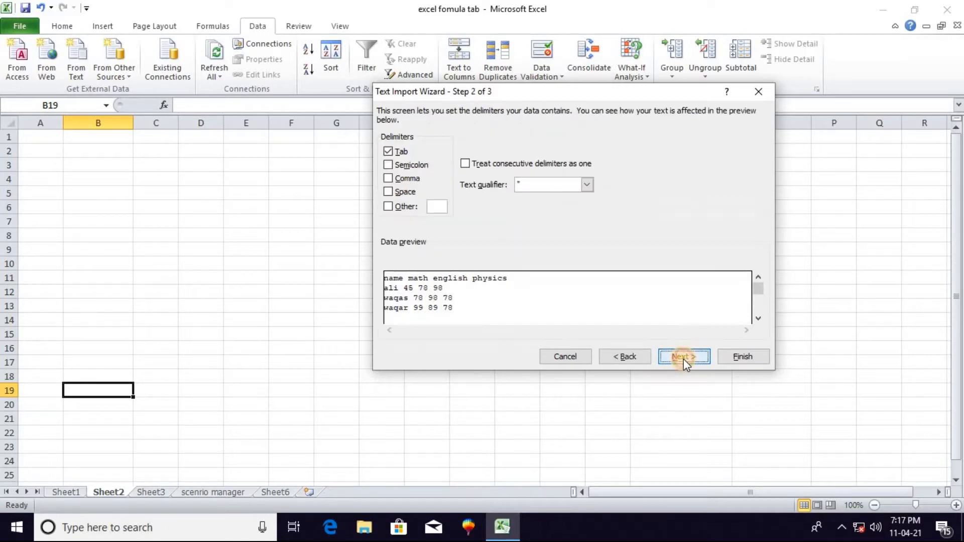
pyautogui.click(387, 151)
pyautogui.click(388, 193)
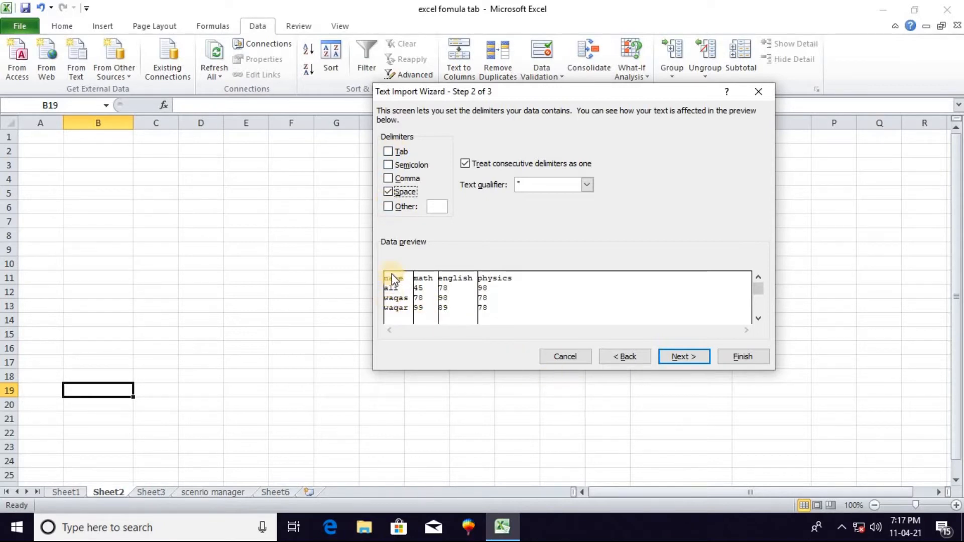
pyautogui.click(388, 192)
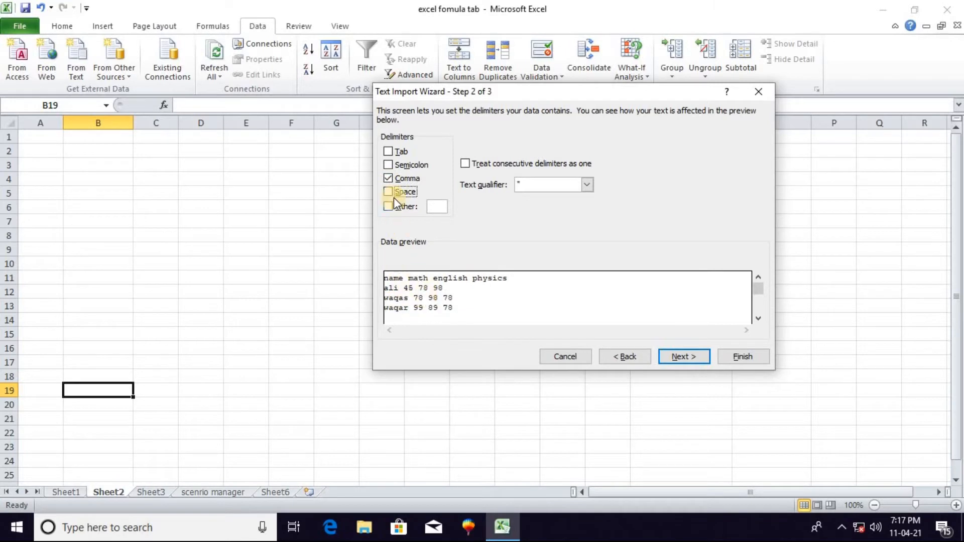
pyautogui.click(388, 179)
pyautogui.click(389, 191)
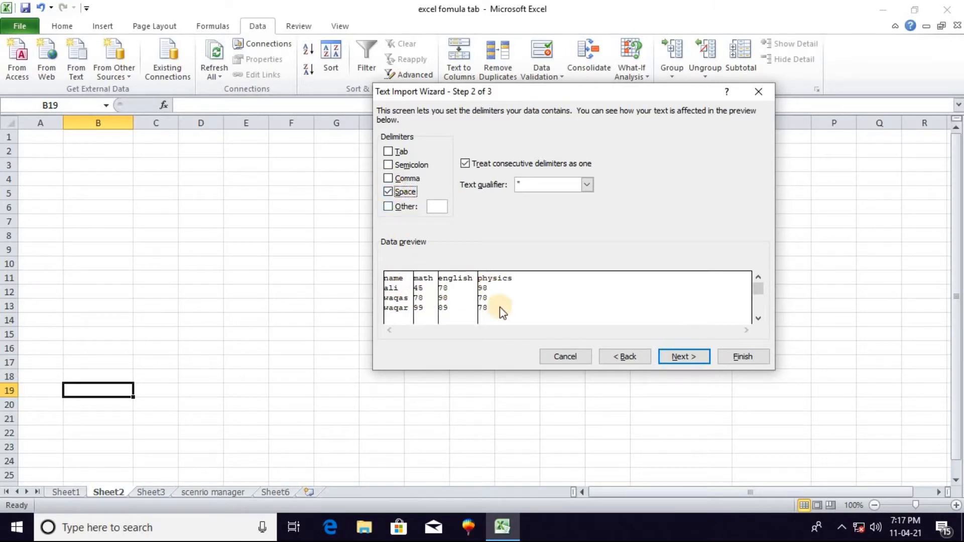
pyautogui.click(679, 358)
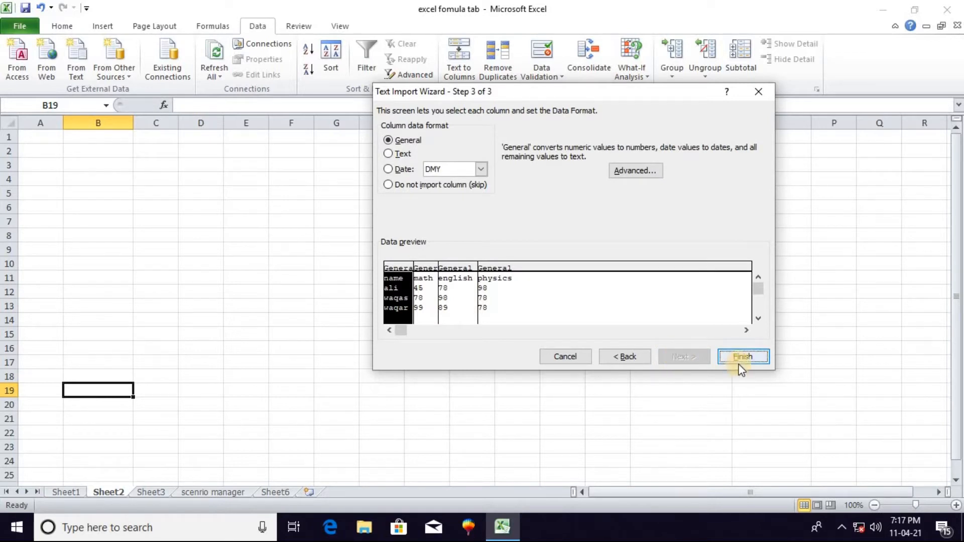
# Finish the import with the General column format and place the data in the existing worksheet at cell B2
pyautogui.click(750, 353)
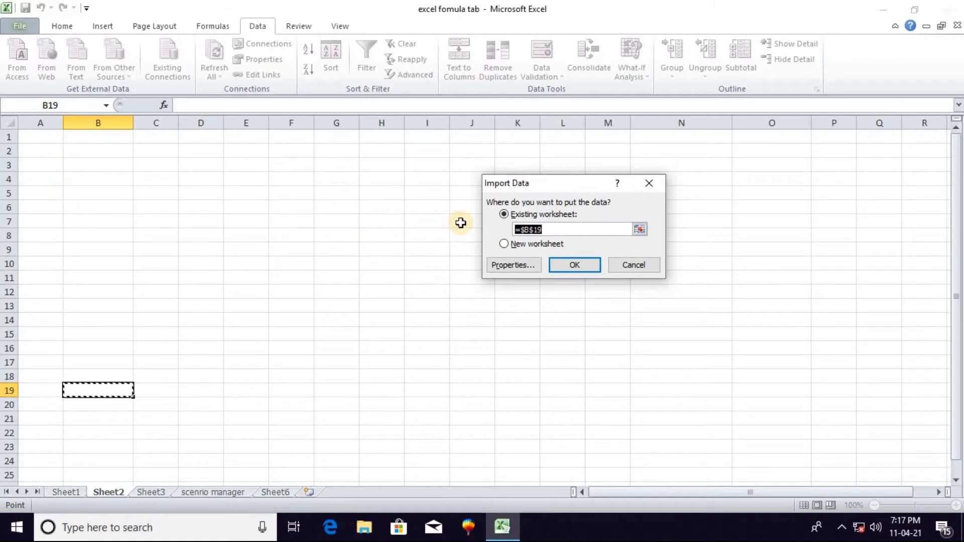
pyautogui.press('BackSpace')
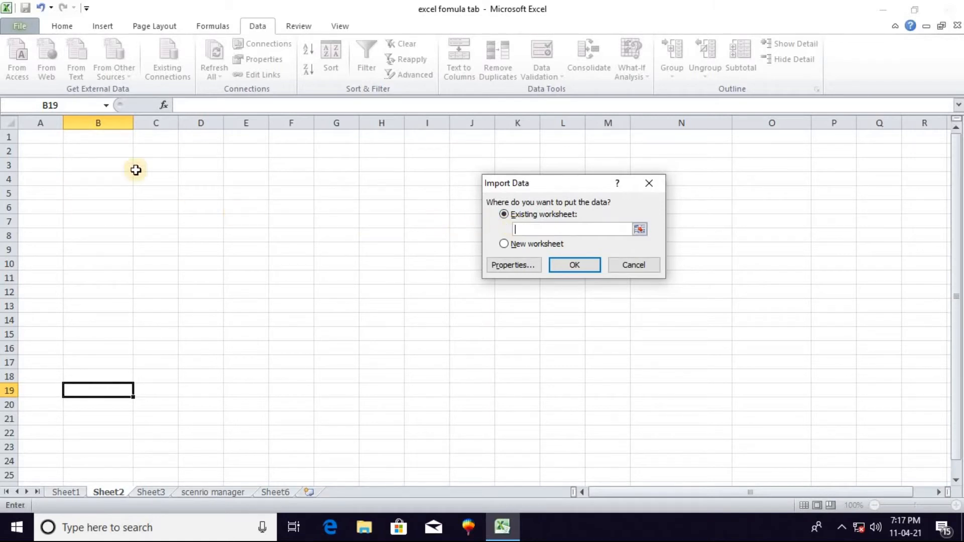
pyautogui.click(99, 151)
pyautogui.click(571, 264)
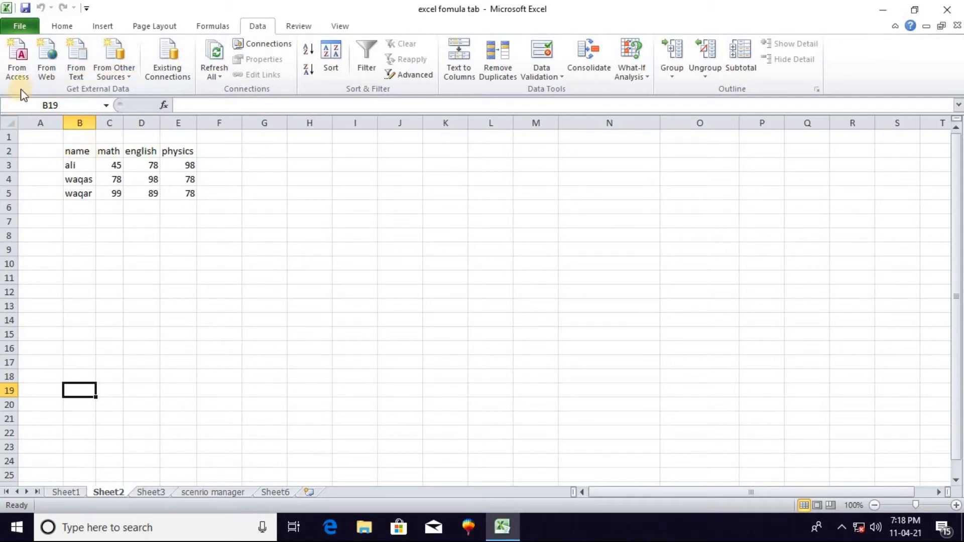
pyautogui.moveTo(76, 151); pyautogui.dragTo(189, 194)
pyautogui.click(169, 218)
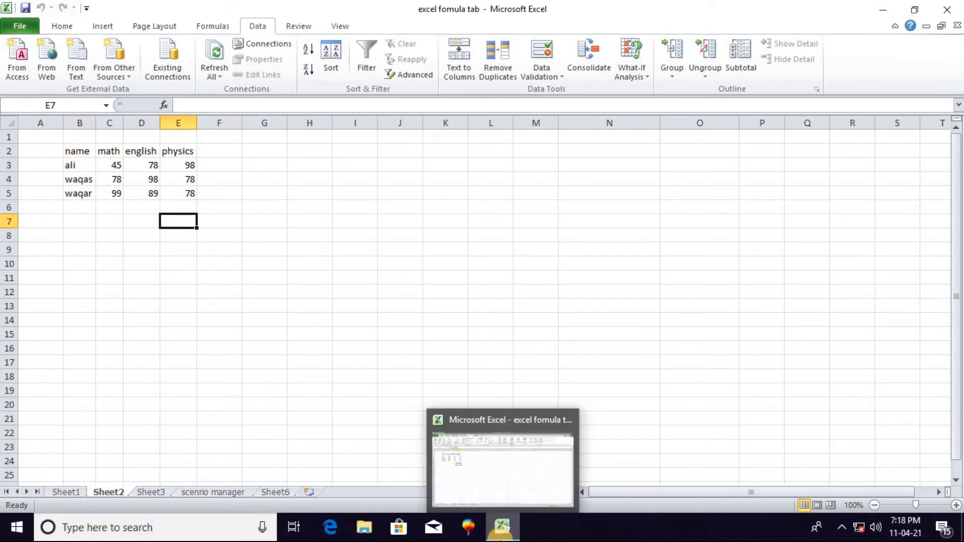
# Open the "student data" text file on the desktop, add a line with a fourth student's name and marks 78 100 45, and save it
pyautogui.click(502, 532)
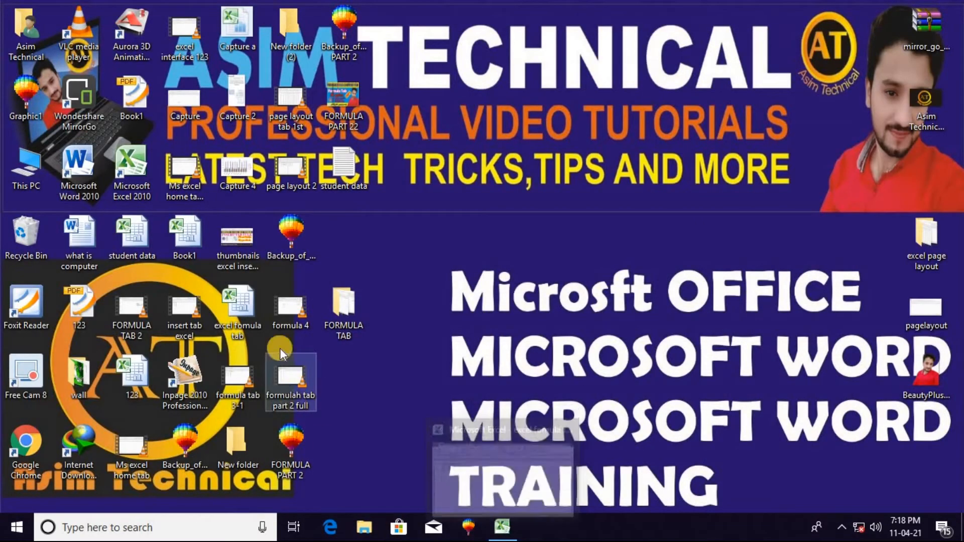
pyautogui.doubleClick(334, 170)
pyautogui.click(228, 184)
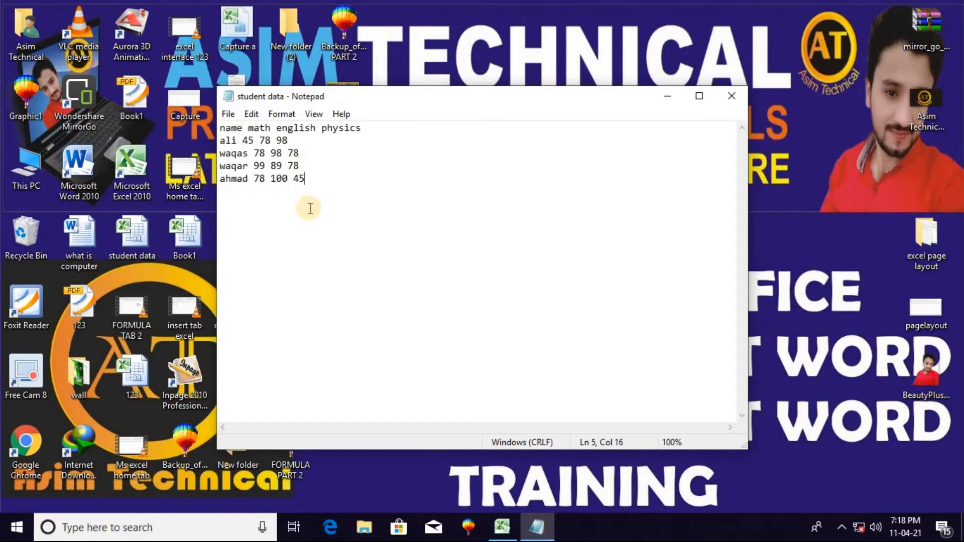
pyautogui.click(731, 96)
# In Excel, refresh all external data on Sheet2 from the "student data" text file
pyautogui.click(502, 526)
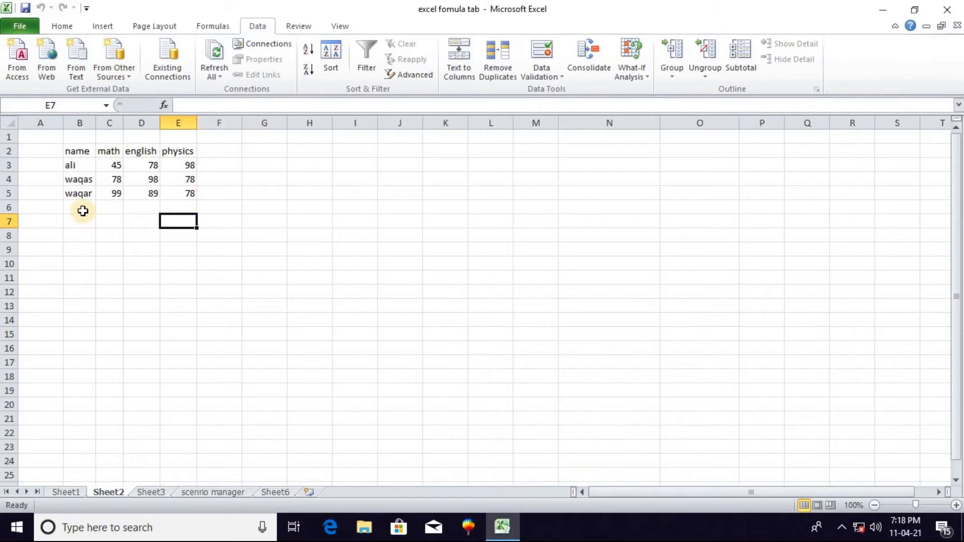
pyautogui.click(80, 208)
pyautogui.click(211, 79)
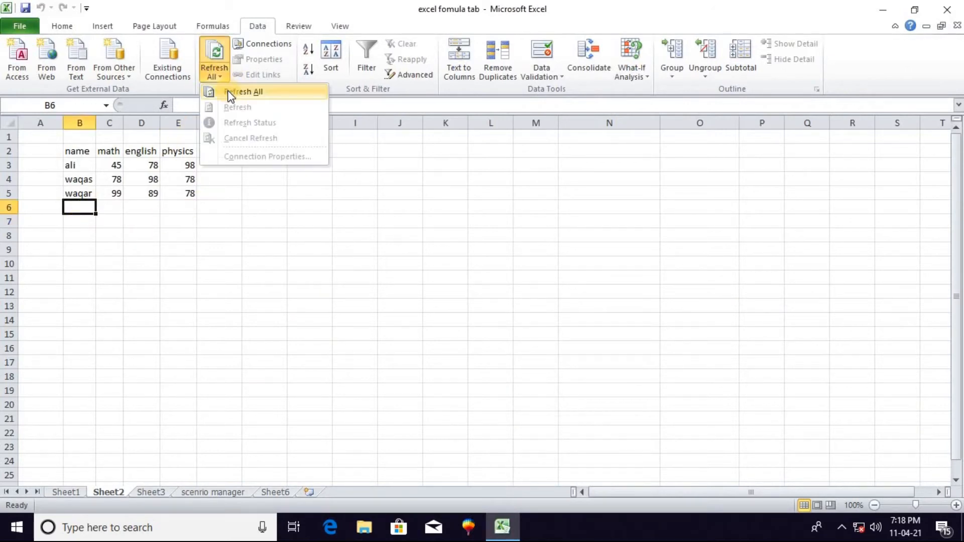
pyautogui.click(243, 92)
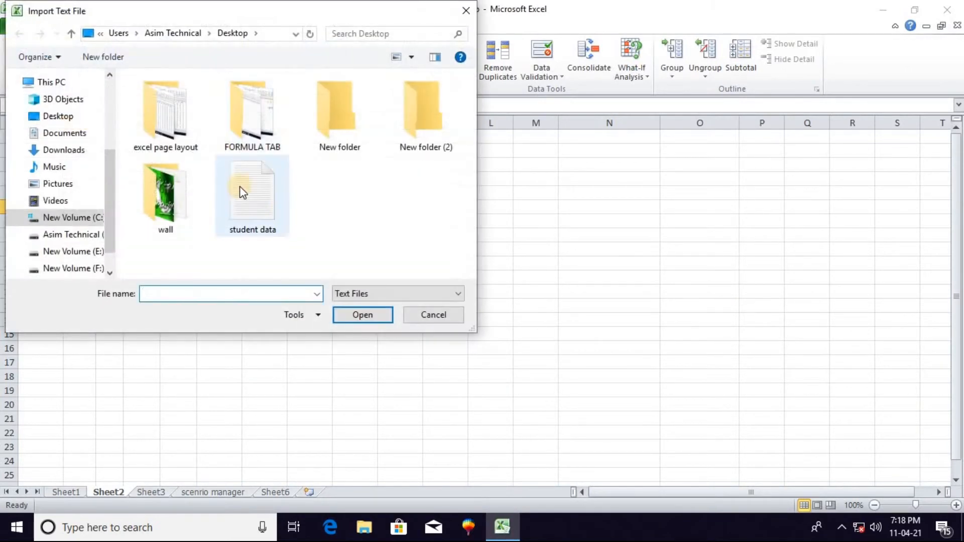
pyautogui.click(252, 193)
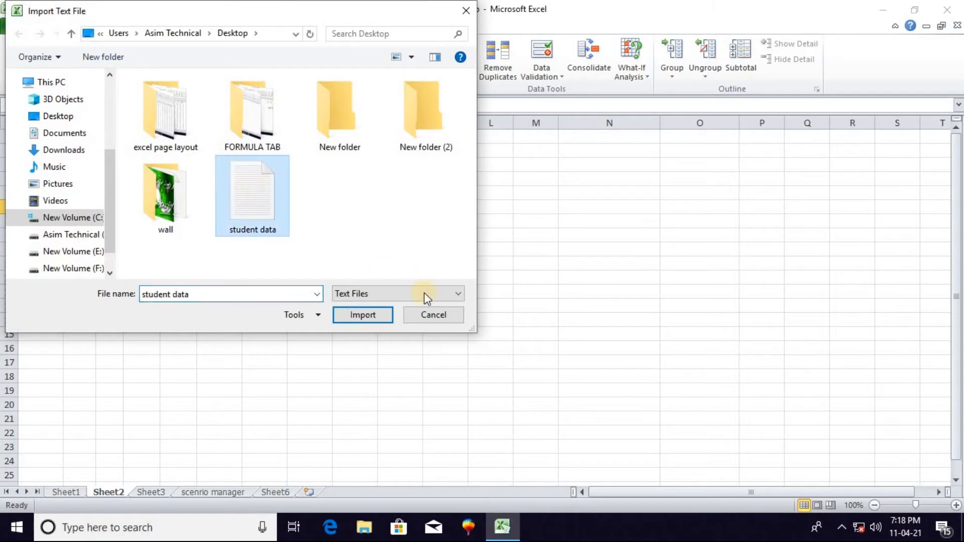
pyautogui.click(363, 315)
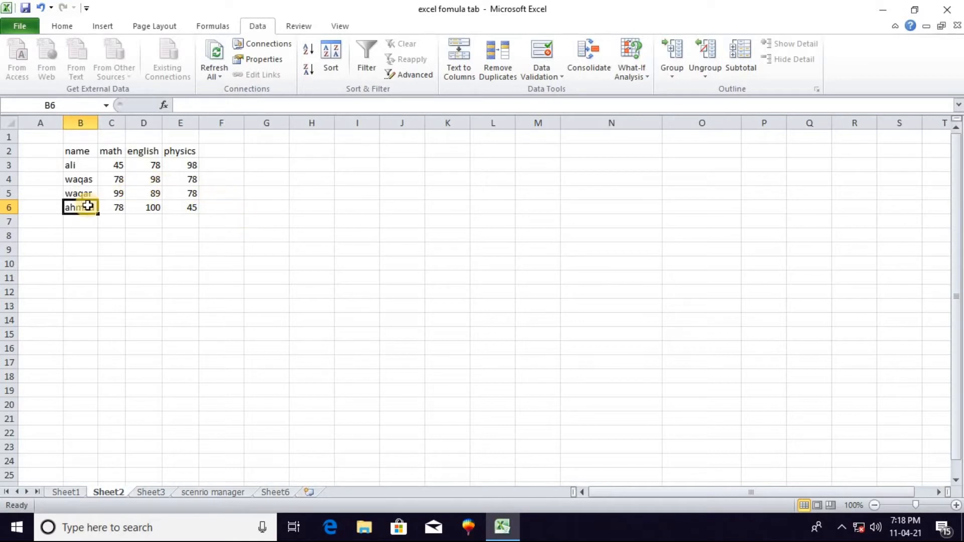
# Examine the workbook connections and the external data range properties of the imported table in B2:E6
pyautogui.click(113, 239)
pyautogui.moveTo(75, 152); pyautogui.dragTo(187, 207)
pyautogui.click(268, 46)
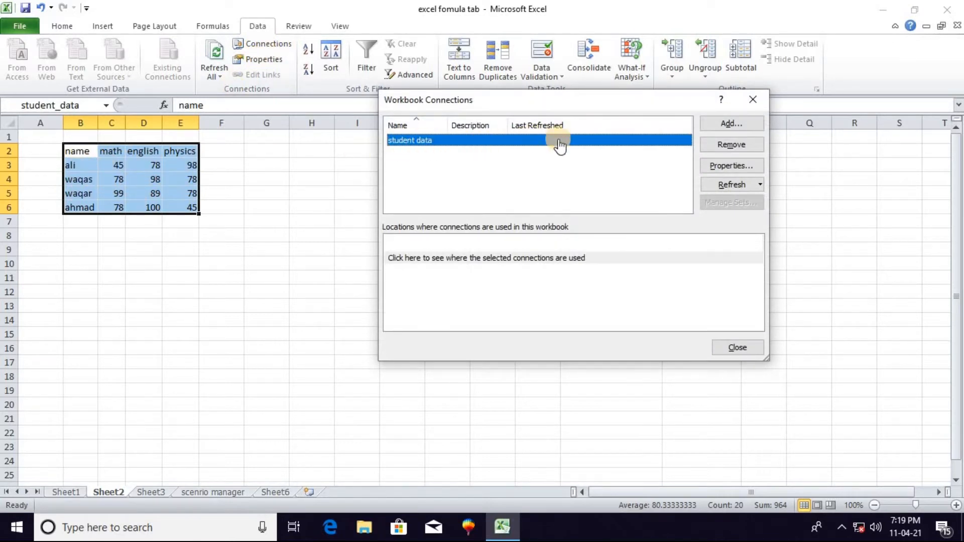
pyautogui.click(769, 99)
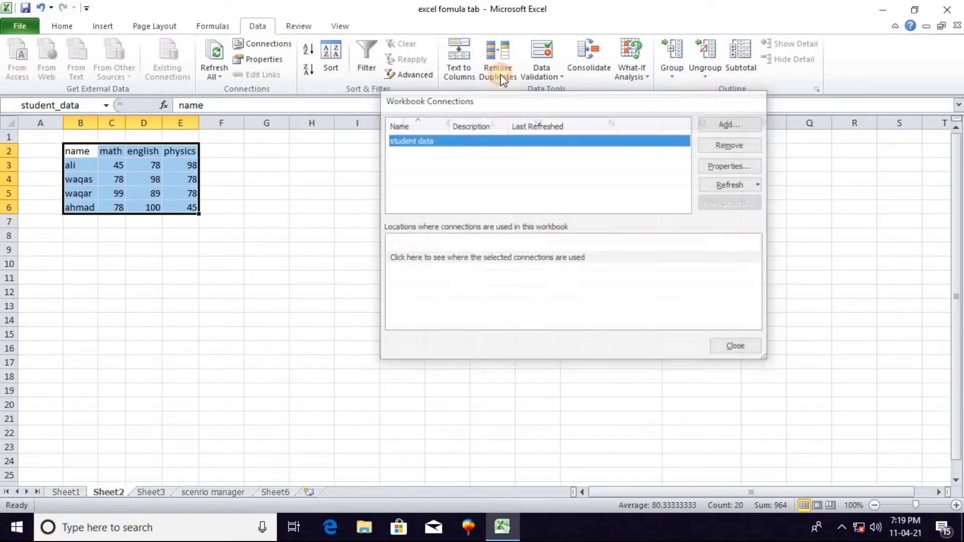
pyautogui.click(257, 59)
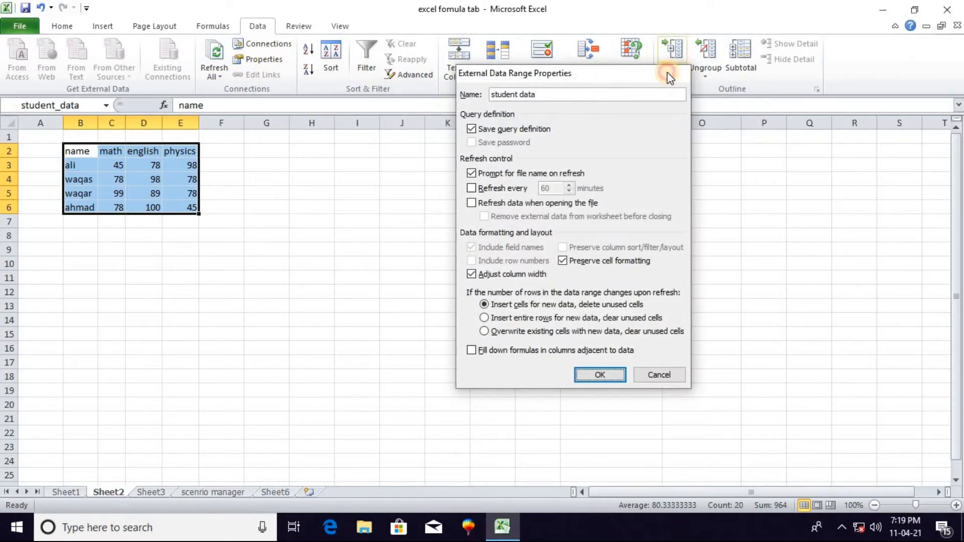
pyautogui.click(669, 75)
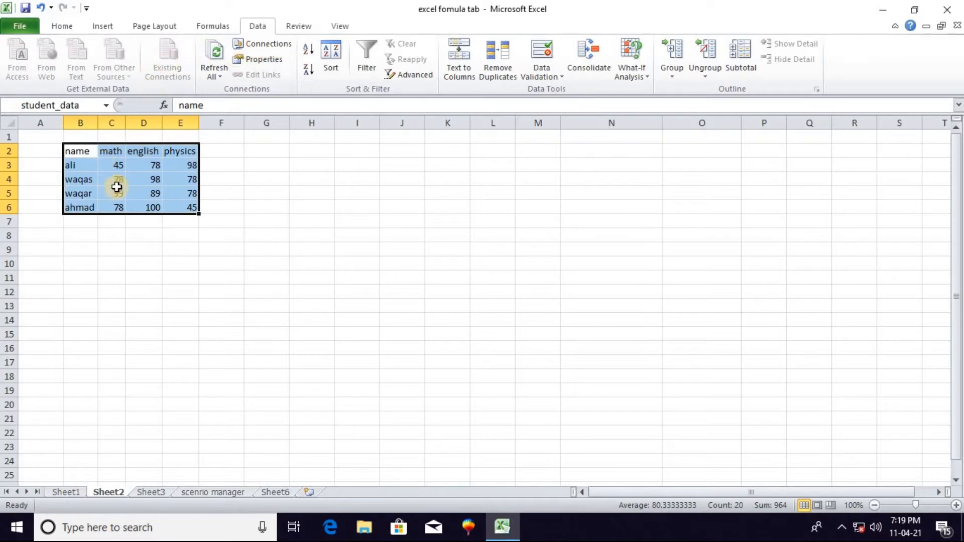
pyautogui.click(257, 189)
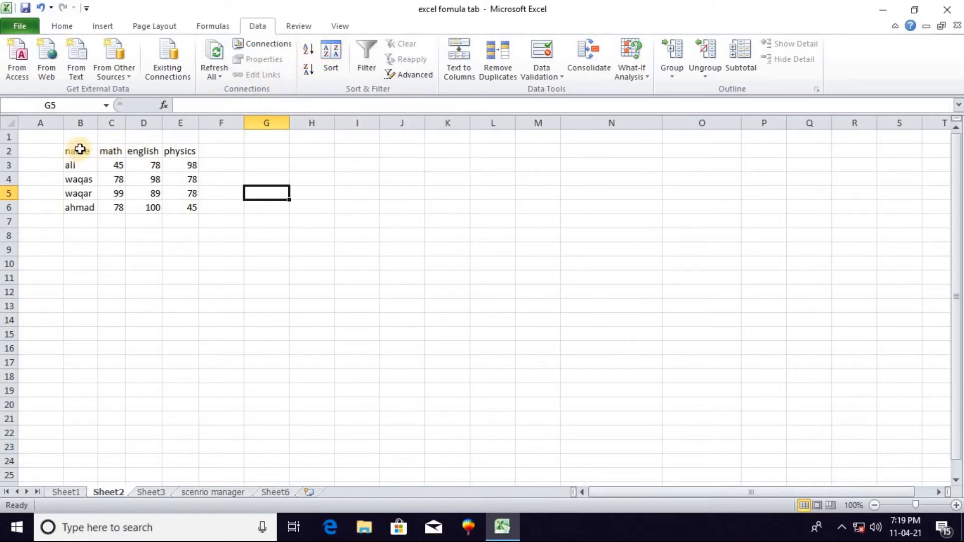
# On Sheet1, clear the last student's row in A11:E11
pyautogui.click(63, 492)
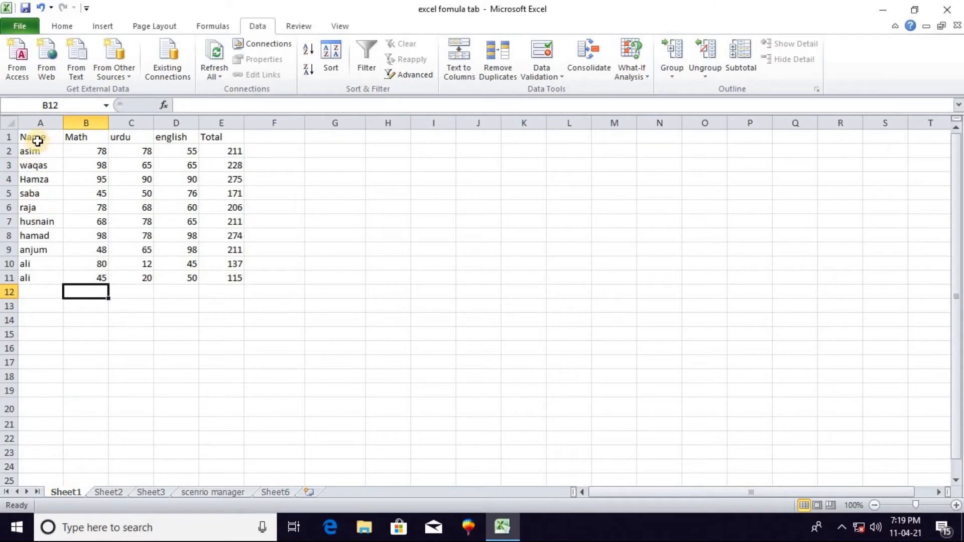
pyautogui.moveTo(26, 140); pyautogui.dragTo(228, 277)
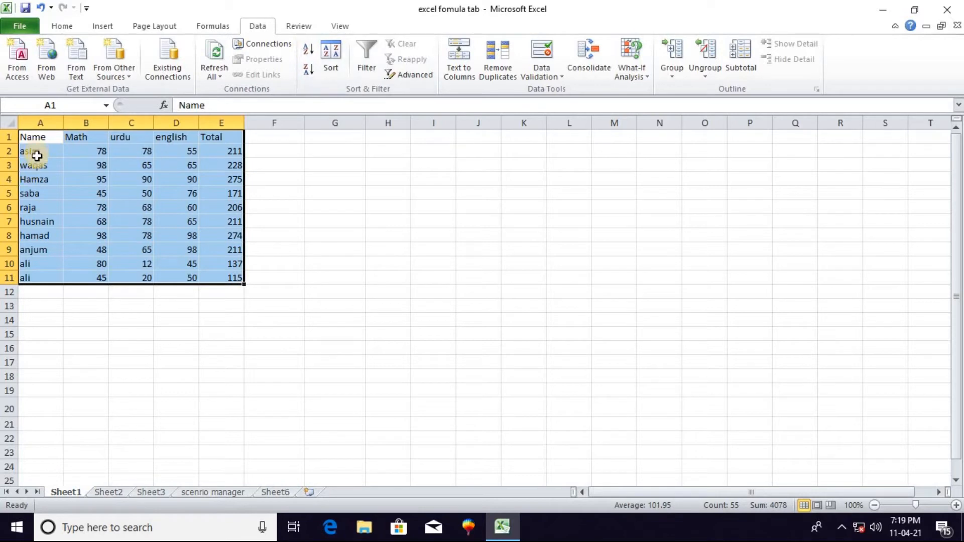
pyautogui.click(31, 289)
pyautogui.moveTo(36, 279); pyautogui.dragTo(221, 281)
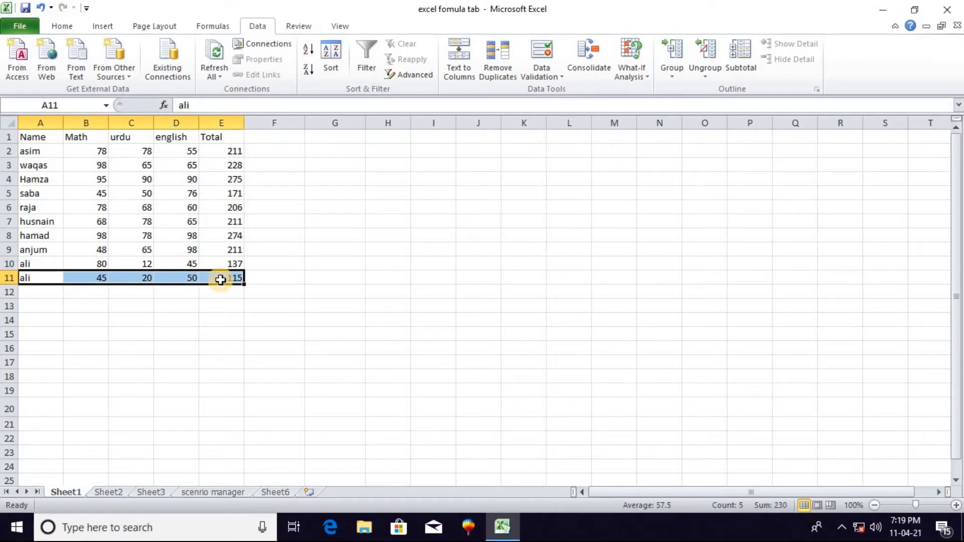
pyautogui.press('Delete')
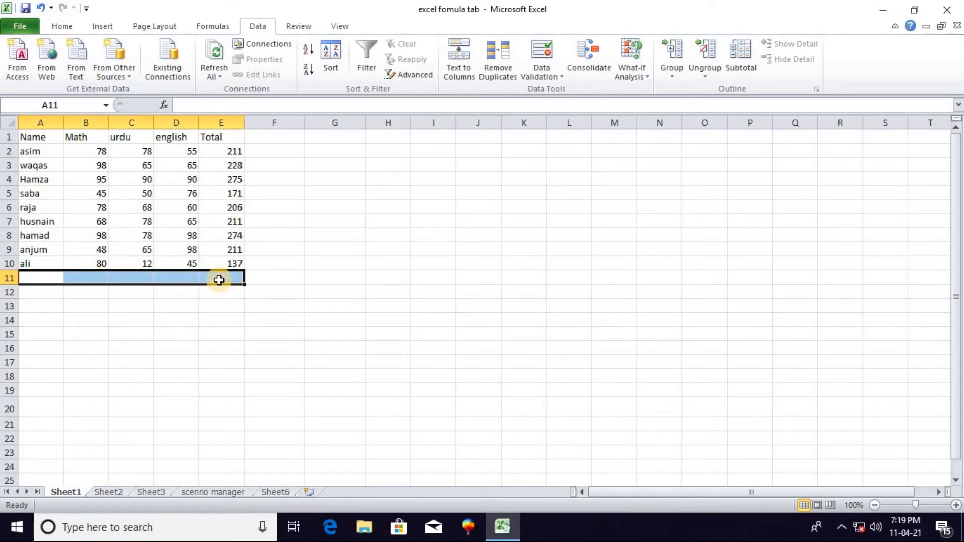
pyautogui.click(128, 304)
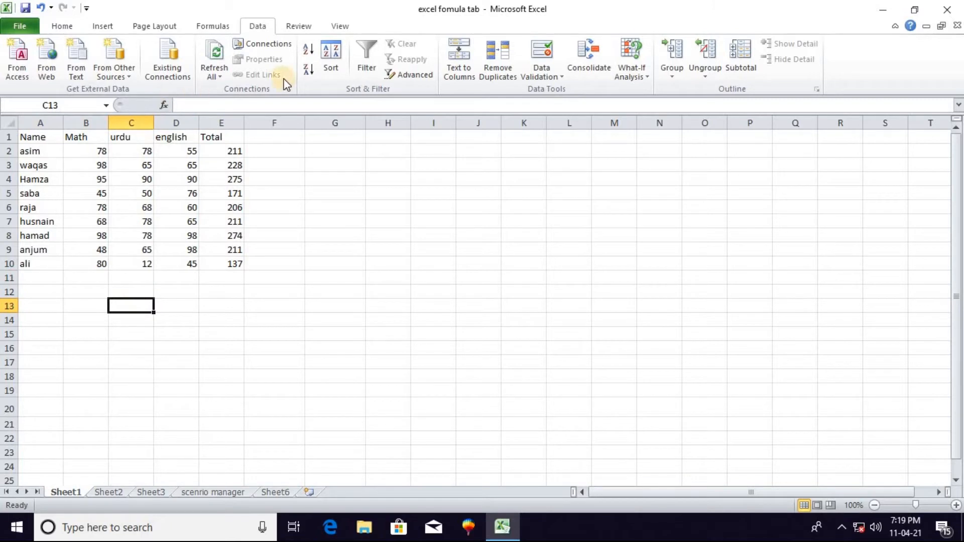
# Sort the student rows A2:E10 by name from A to Z and re-sort them from Z to A
pyautogui.moveTo(28, 150); pyautogui.dragTo(234, 259)
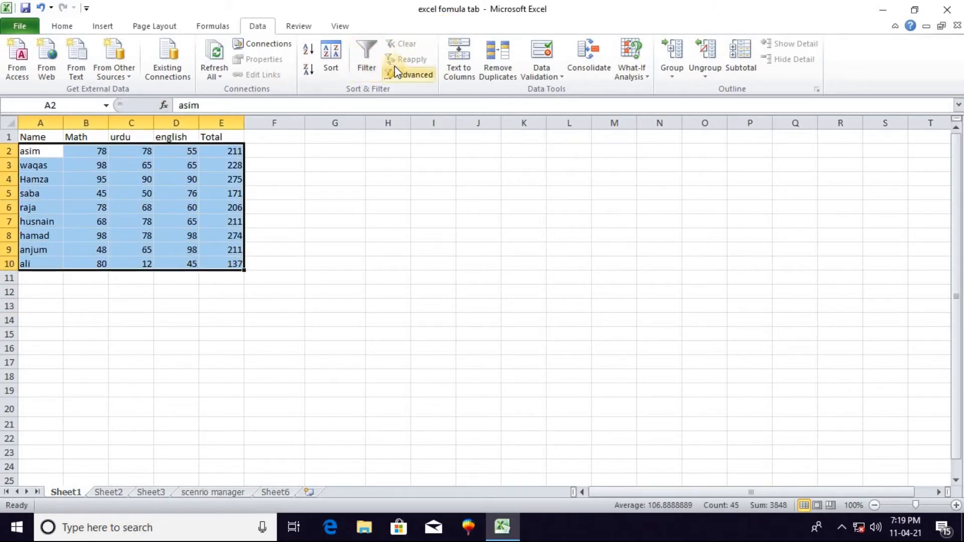
pyautogui.click(310, 50)
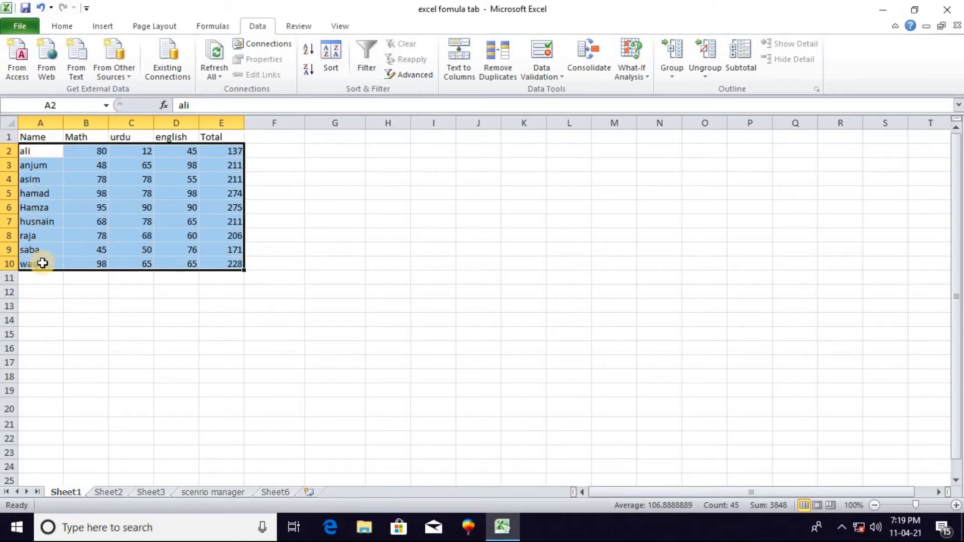
pyautogui.click(310, 70)
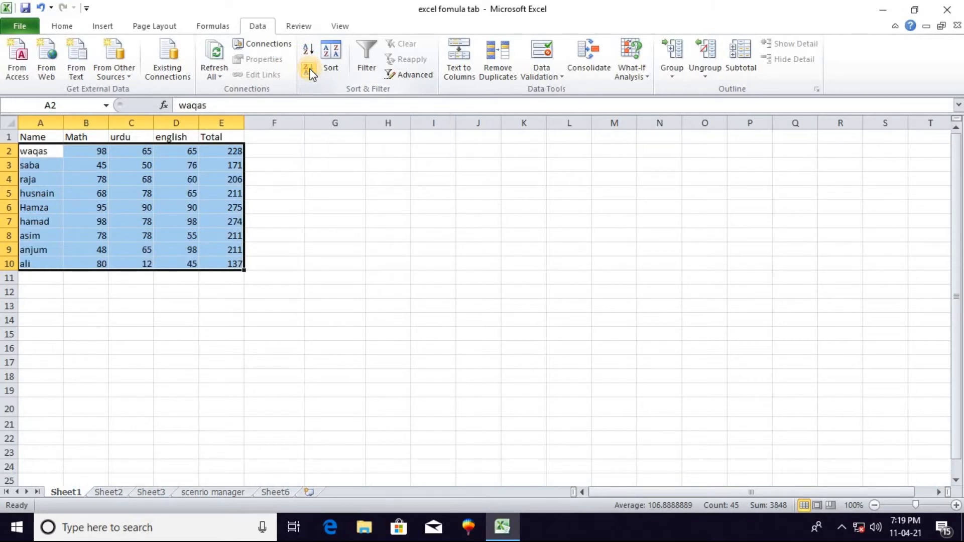
# Apply a custom sort to the student rows by Math, on values, ordered Largest to Smallest
pyautogui.click(337, 54)
pyautogui.click(494, 211)
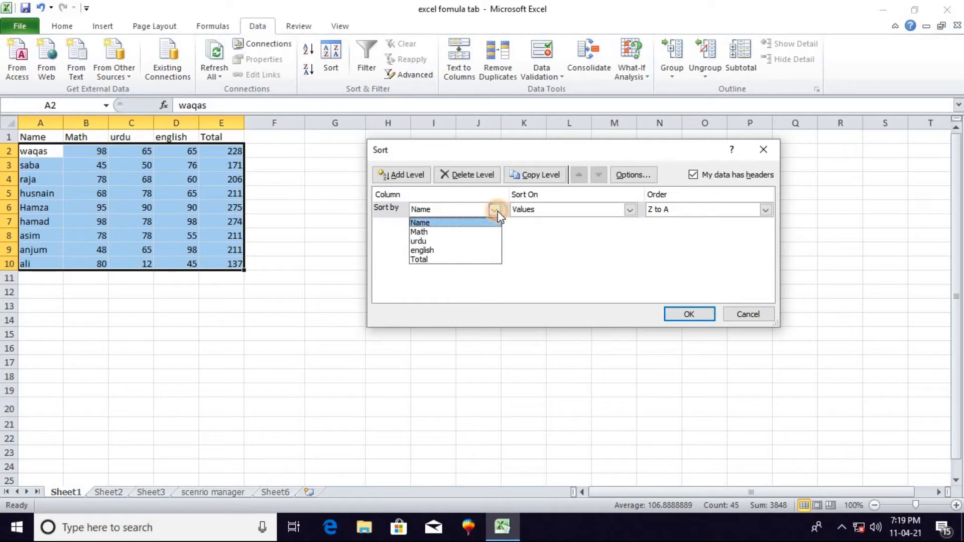
pyautogui.click(495, 211)
pyautogui.click(631, 210)
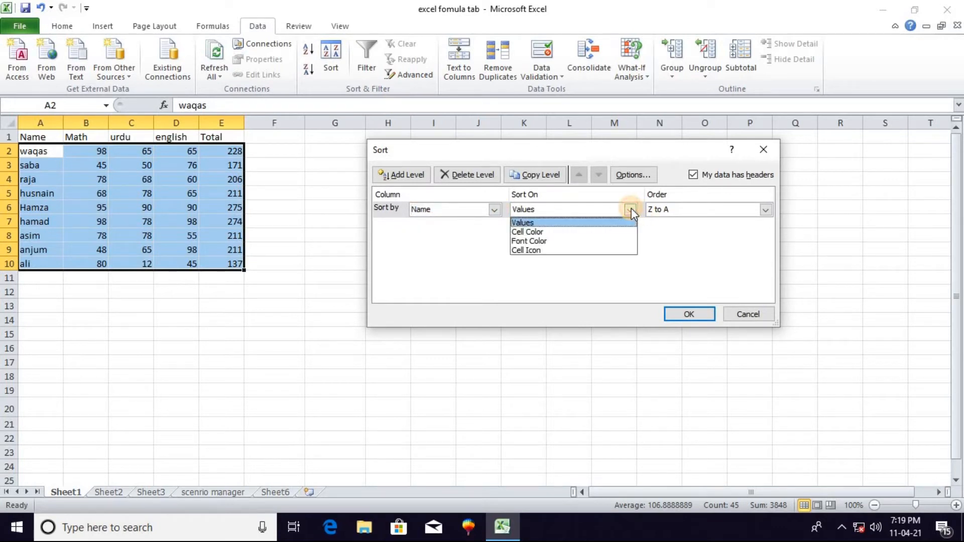
pyautogui.click(631, 211)
pyautogui.click(766, 210)
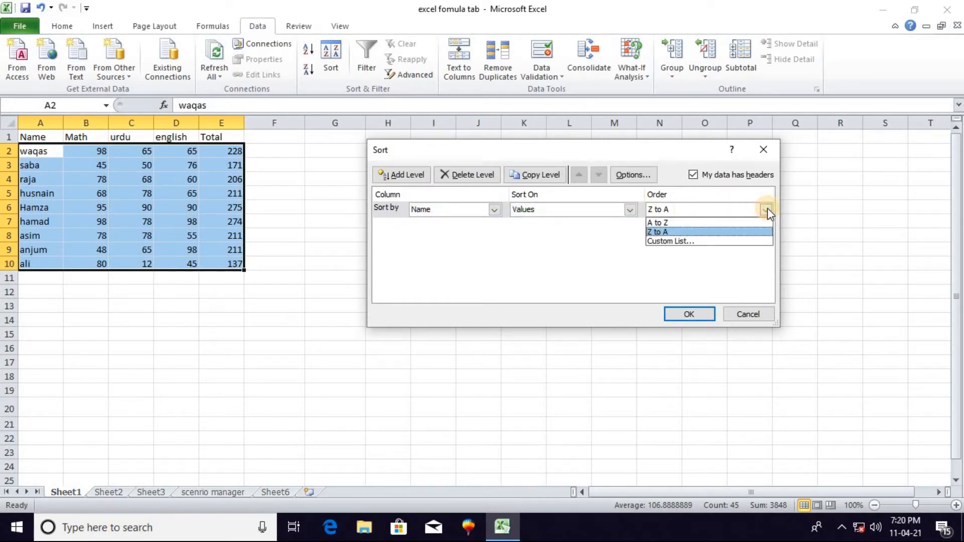
pyautogui.click(767, 208)
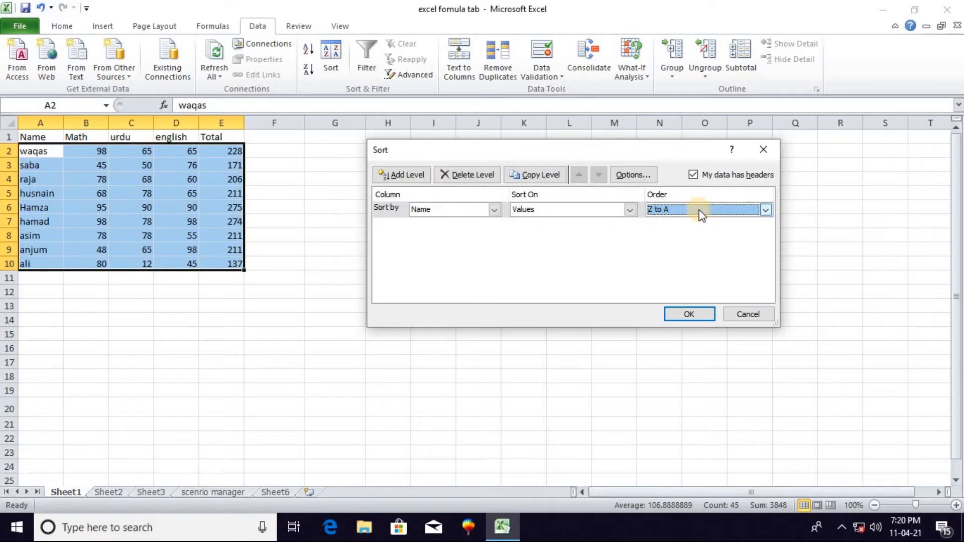
pyautogui.click(495, 210)
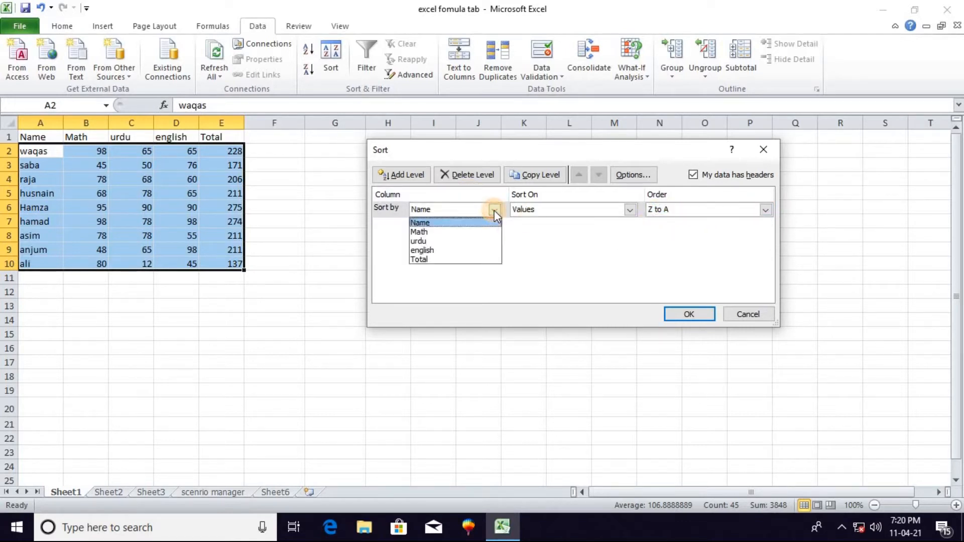
pyautogui.click(446, 231)
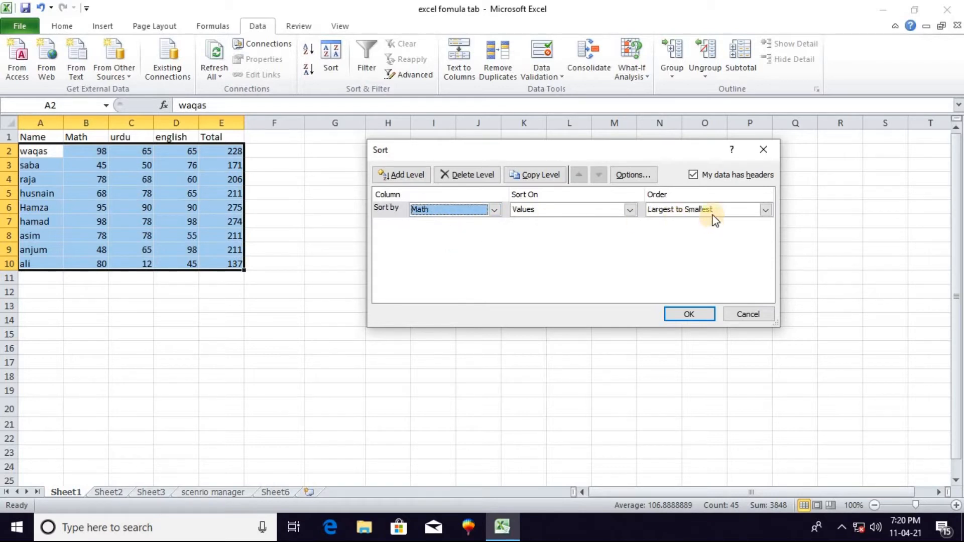
pyautogui.click(690, 315)
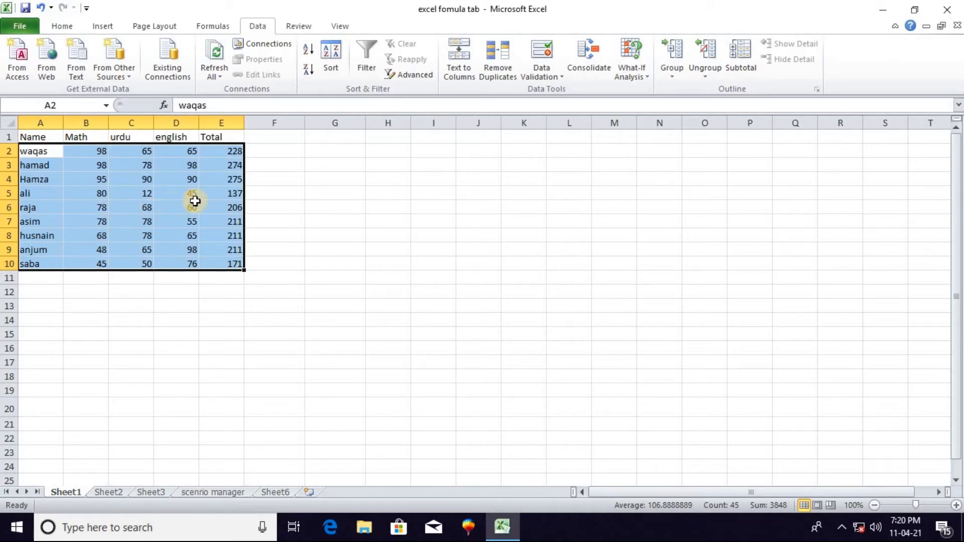
# Turn on filtering for the student table A1:E10, including its header row
pyautogui.click(285, 180)
pyautogui.click(39, 136)
pyautogui.moveTo(40, 136); pyautogui.dragTo(240, 260)
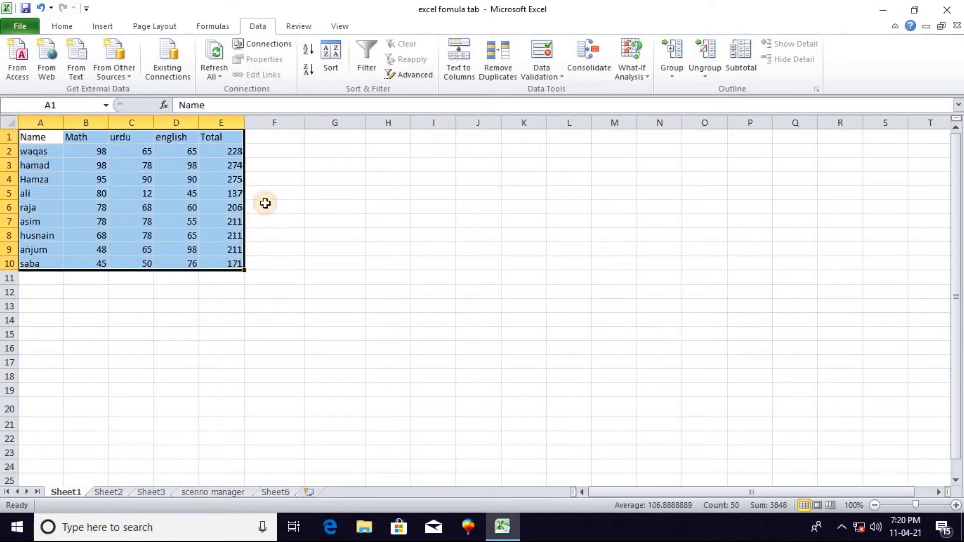
pyautogui.click(372, 72)
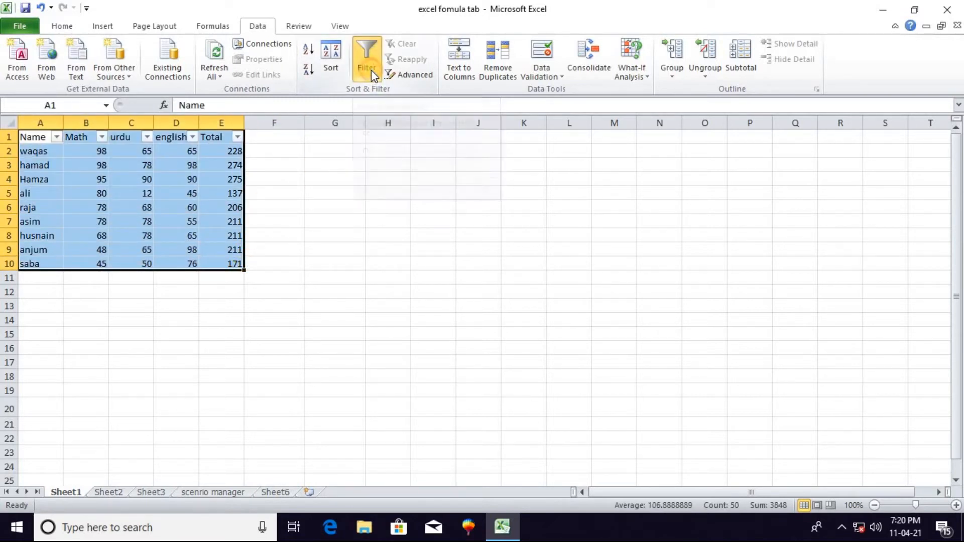
# Filter the Name column to exclude the first three students in its alphabetical value list
pyautogui.click(57, 138)
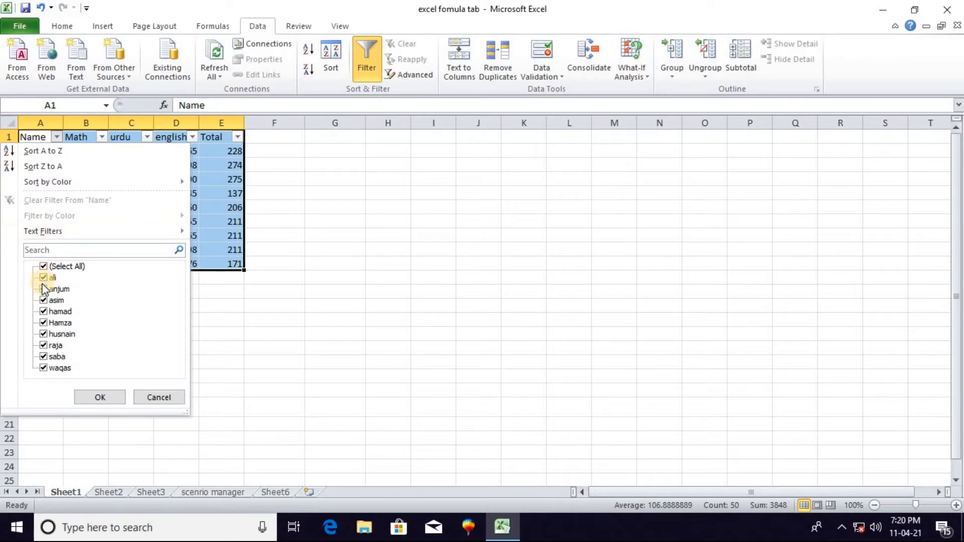
pyautogui.click(100, 397)
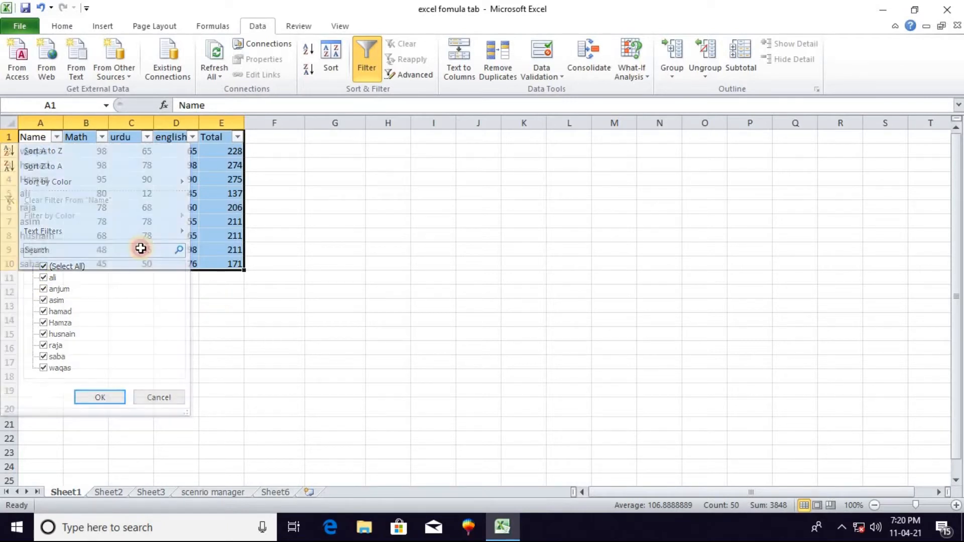
pyautogui.click(56, 137)
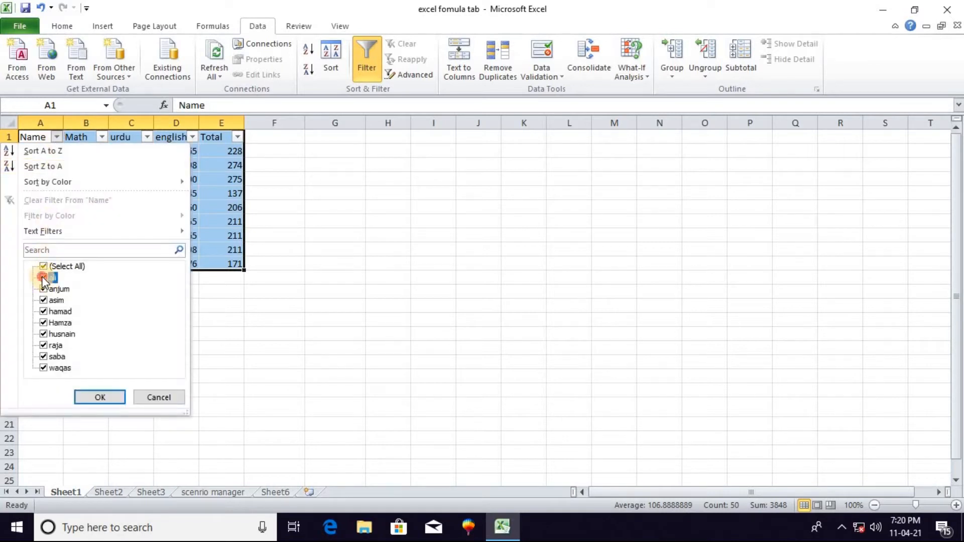
pyautogui.click(99, 398)
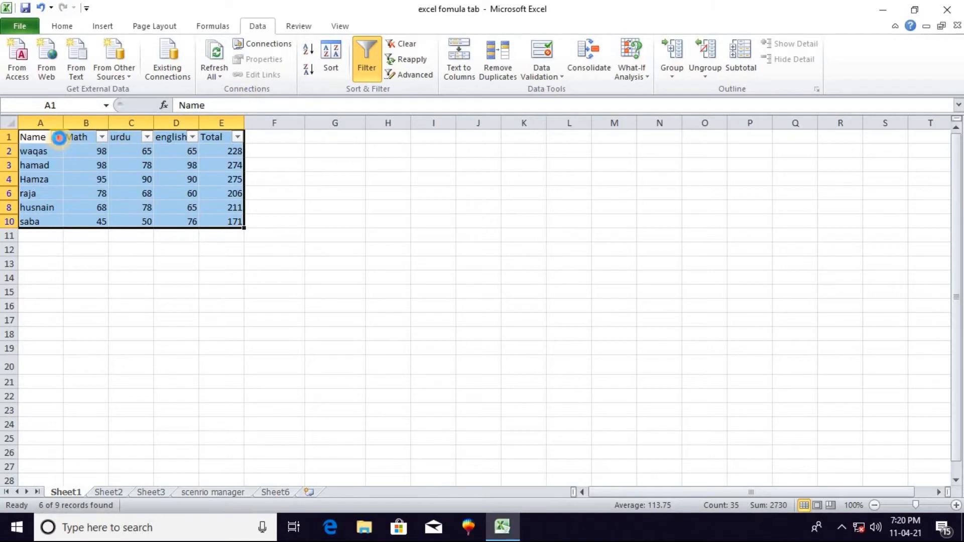
# Include the three excluded students in the Name column filter again
pyautogui.click(57, 137)
pyautogui.click(44, 300)
pyautogui.click(43, 278)
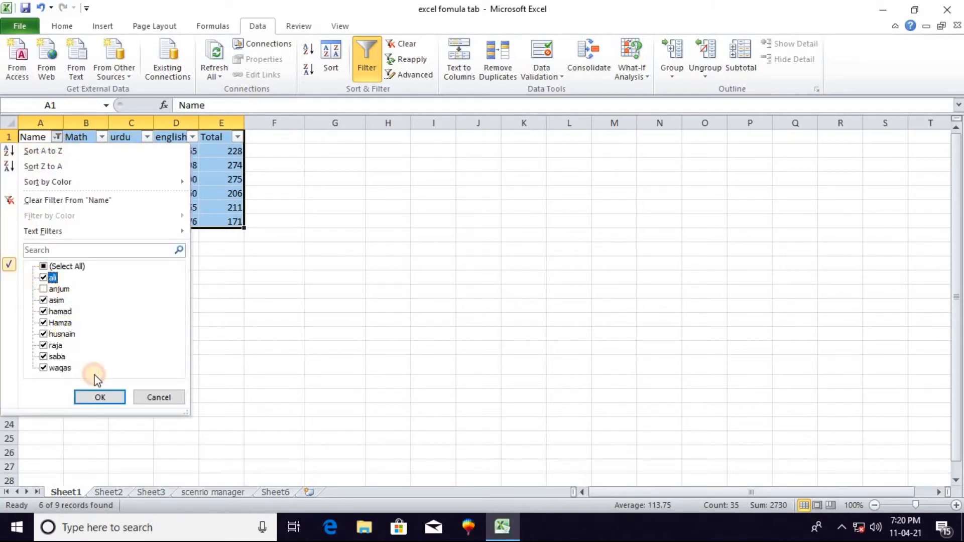
pyautogui.click(44, 290)
pyautogui.click(108, 397)
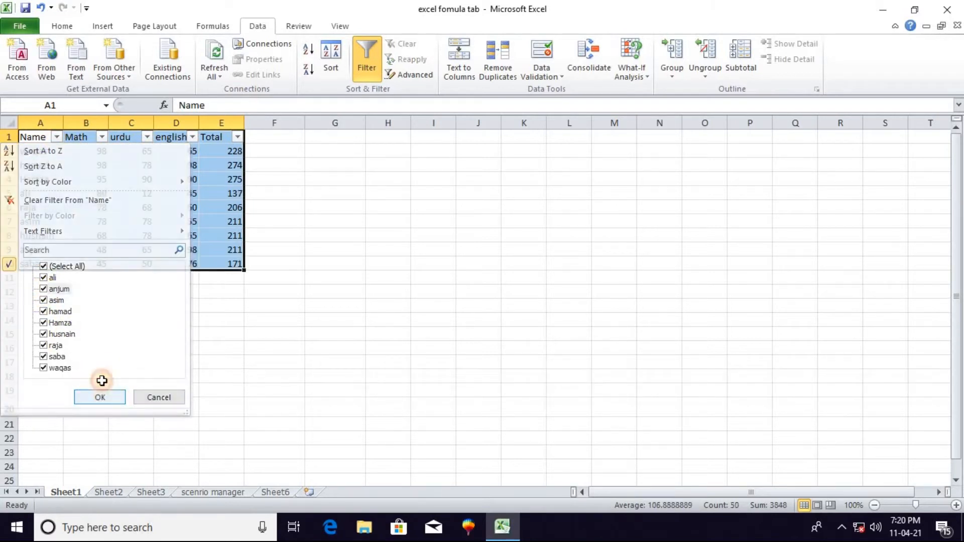
# Filter the Math column to exclude the marks 45 and 48
pyautogui.click(102, 137)
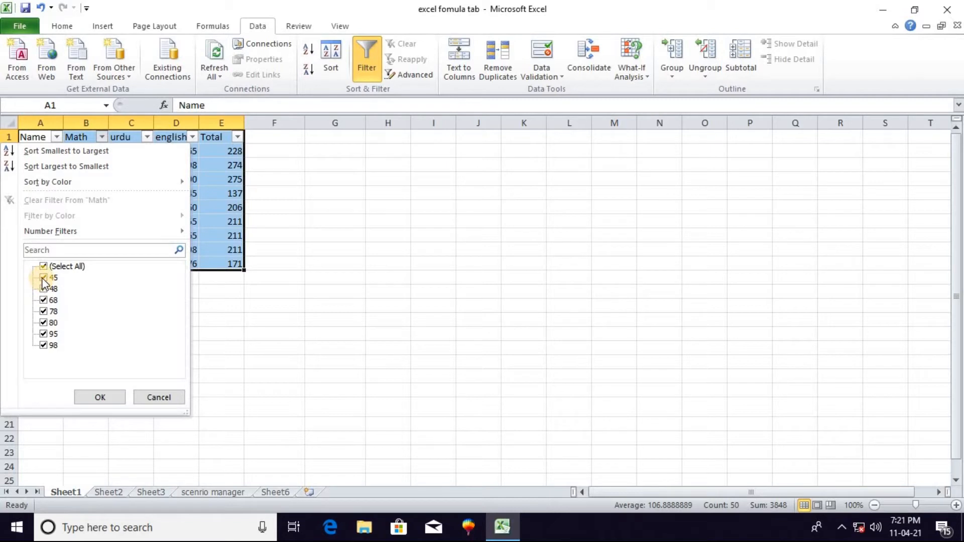
pyautogui.click(38, 300)
pyautogui.click(44, 301)
pyautogui.click(100, 397)
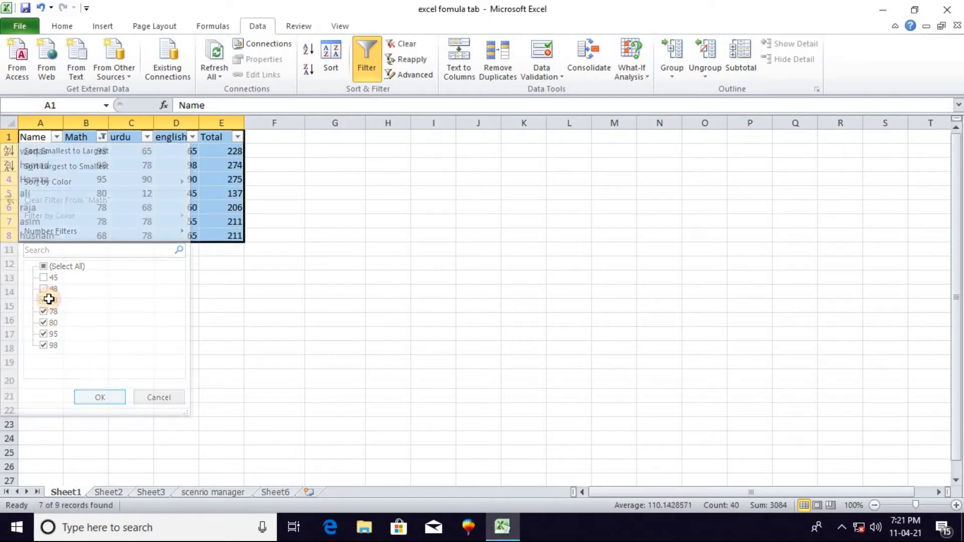
# Include the marks 45 and 48 in the Math column filter again
pyautogui.click(103, 137)
pyautogui.click(44, 290)
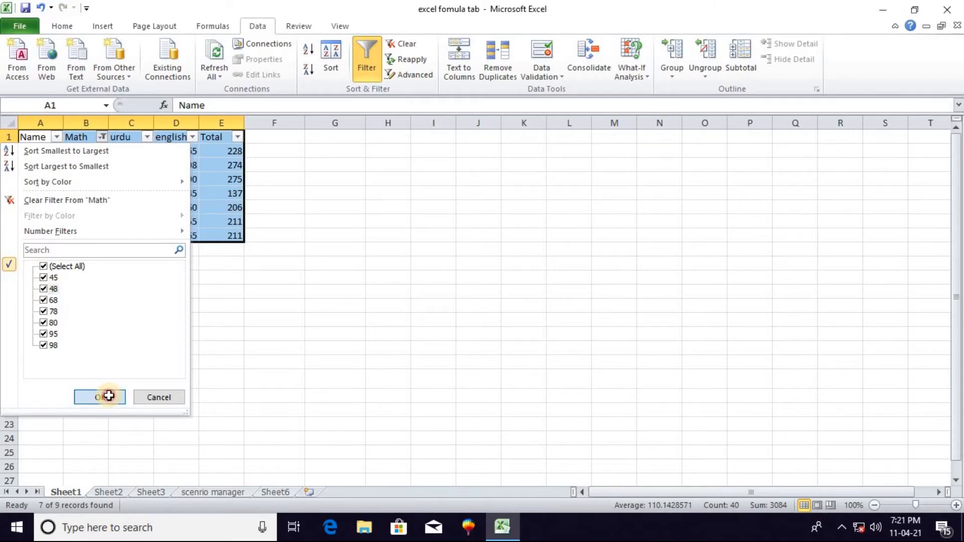
pyautogui.click(109, 395)
pyautogui.click(237, 137)
pyautogui.click(206, 398)
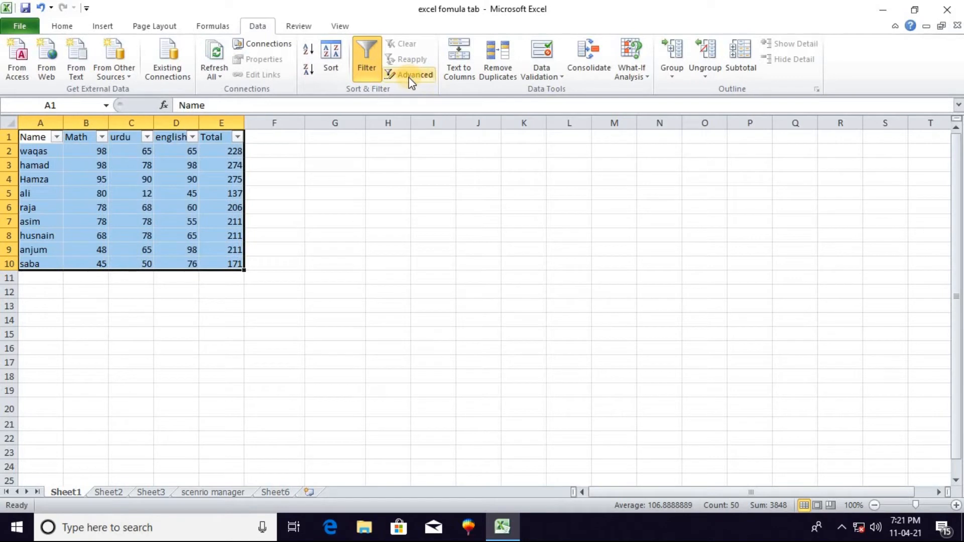
# Turn off filtering for the student table A1:E10
pyautogui.click(100, 318)
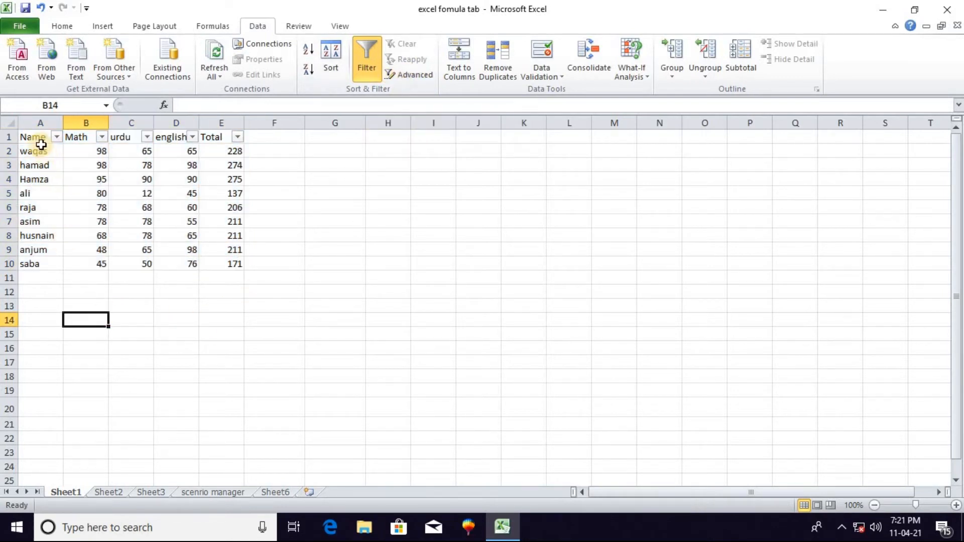
pyautogui.moveTo(38, 138); pyautogui.dragTo(223, 260)
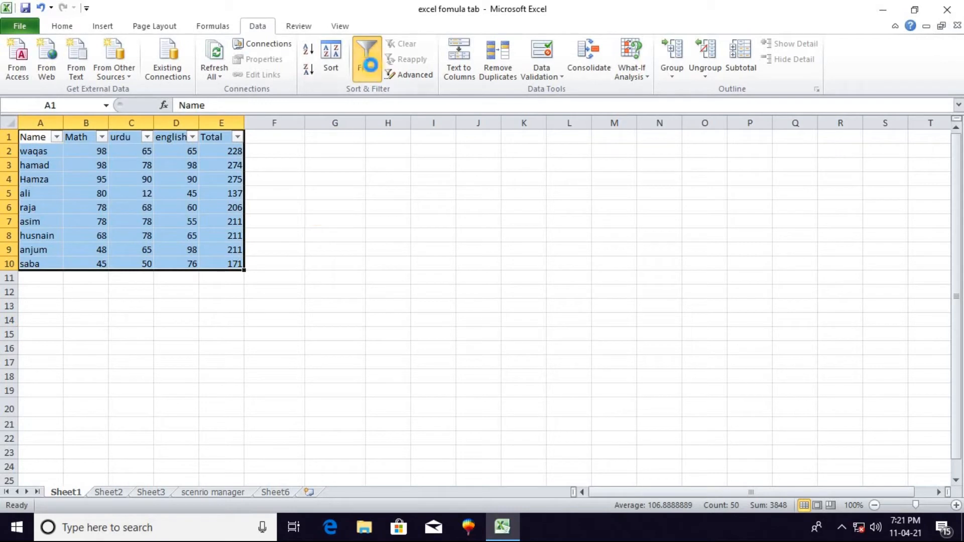
pyautogui.click(367, 59)
# Copy the header row A1:E1 to row 12, starting at A12, as headings for a criteria range
pyautogui.click(36, 290)
pyautogui.moveTo(27, 138); pyautogui.dragTo(223, 141)
pyautogui.hotkey('ctrl', 'c')
pyautogui.click(34, 293)
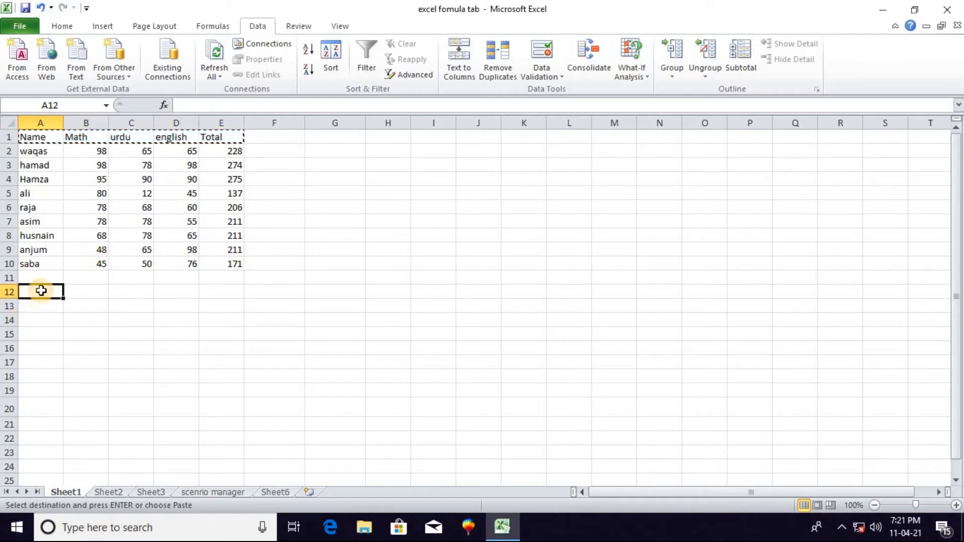
pyautogui.hotkey('ctrl', 'v')
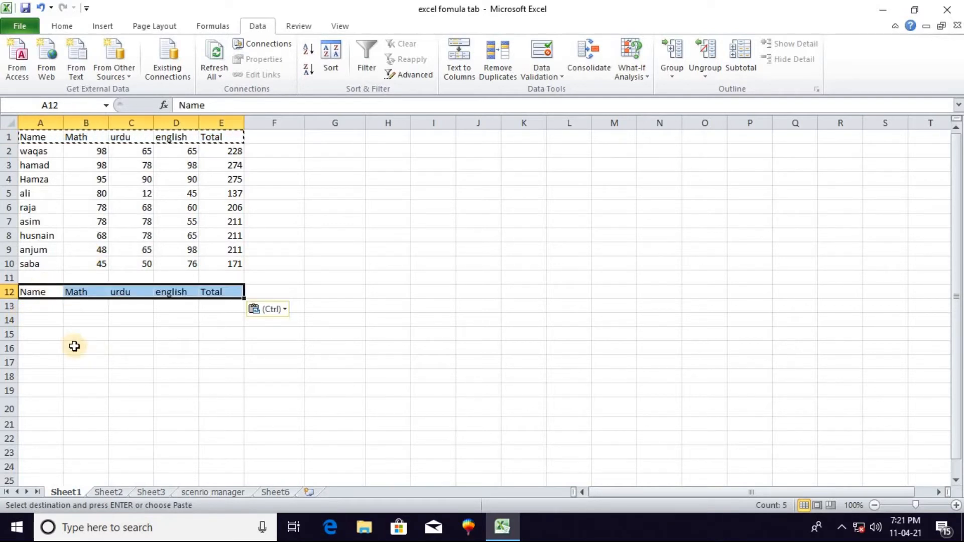
pyautogui.click(40, 319)
pyautogui.click(38, 306)
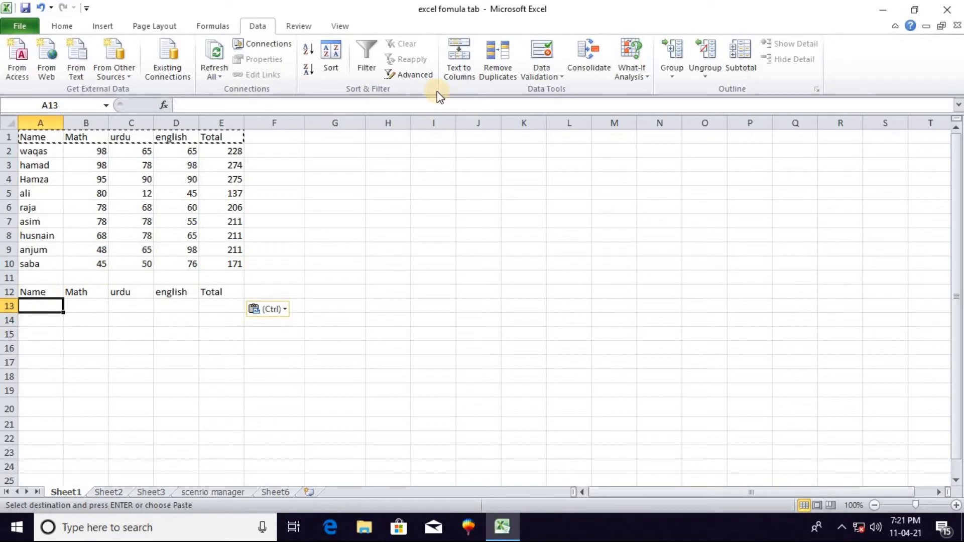
pyautogui.click(418, 76)
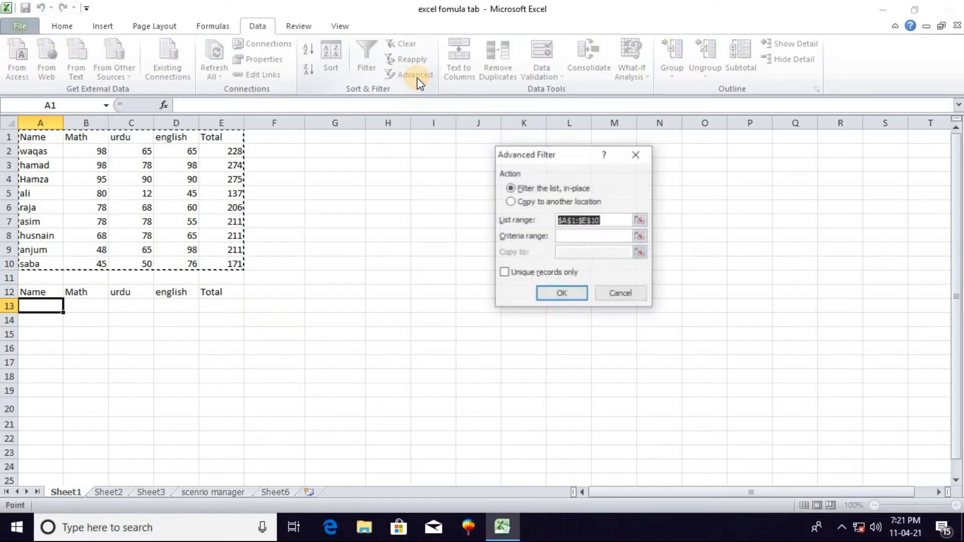
pyautogui.click(641, 155)
pyautogui.click(99, 329)
pyautogui.click(83, 308)
# Enter the criterion ="a*" in A13 under the copied Name heading
pyautogui.click(23, 309)
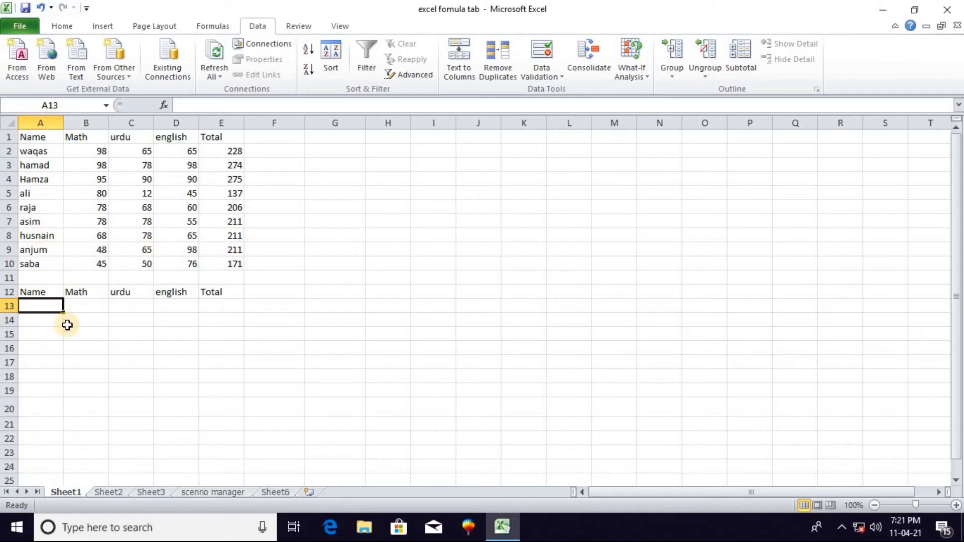
pyautogui.write('="a*')
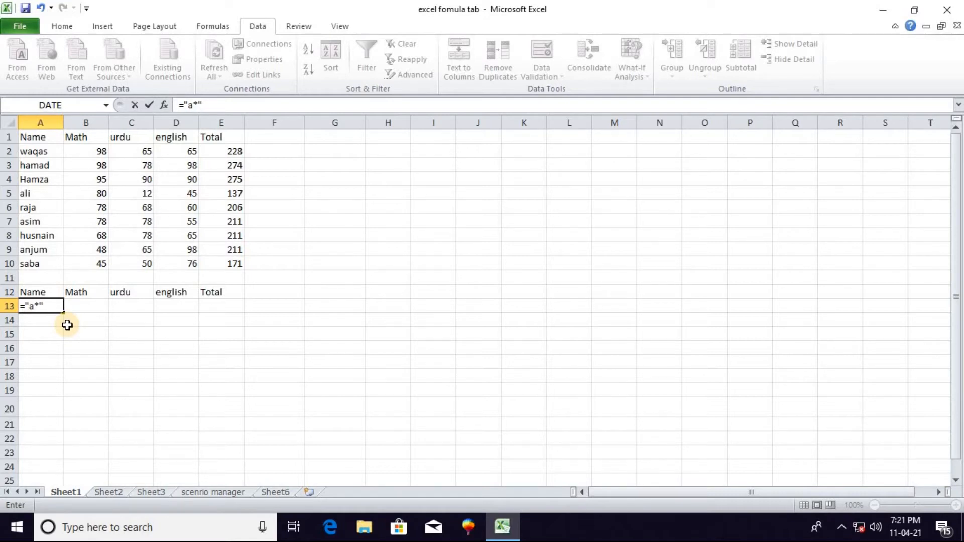
pyautogui.press('Return')
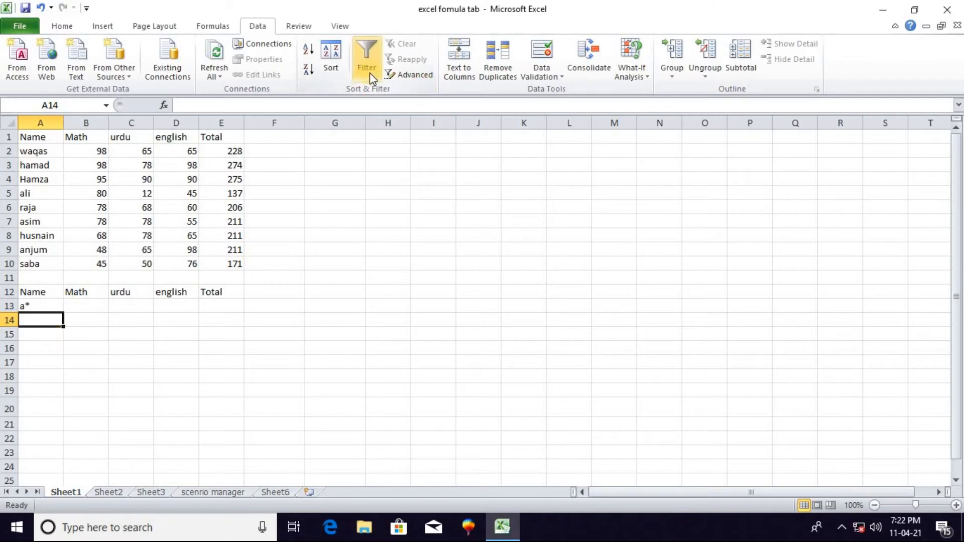
# Run an Advanced Filter on list range A1:E10 with criteria range A12:E13, copying the matching rows to another location at A14
pyautogui.click(409, 74)
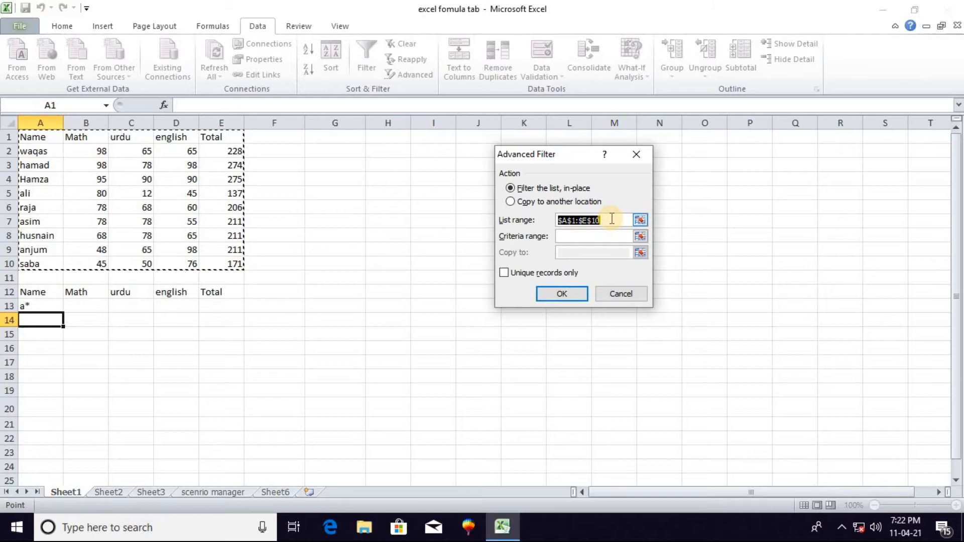
pyautogui.press('BackSpace')
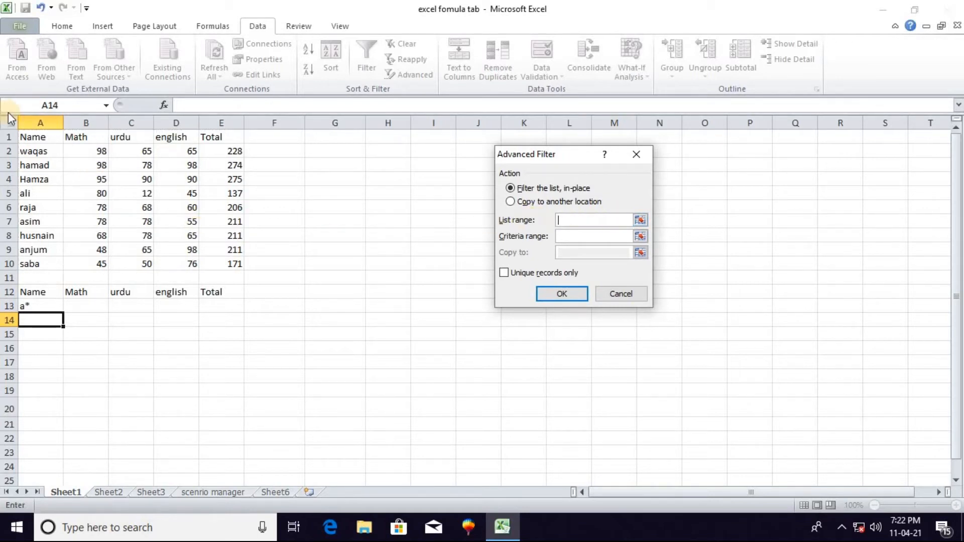
pyautogui.moveTo(28, 136); pyautogui.dragTo(242, 264)
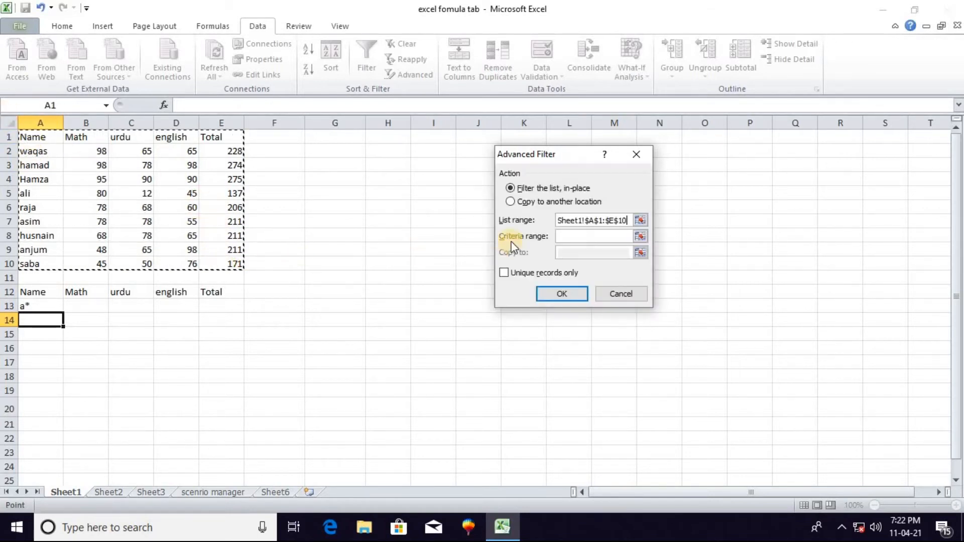
pyautogui.click(585, 238)
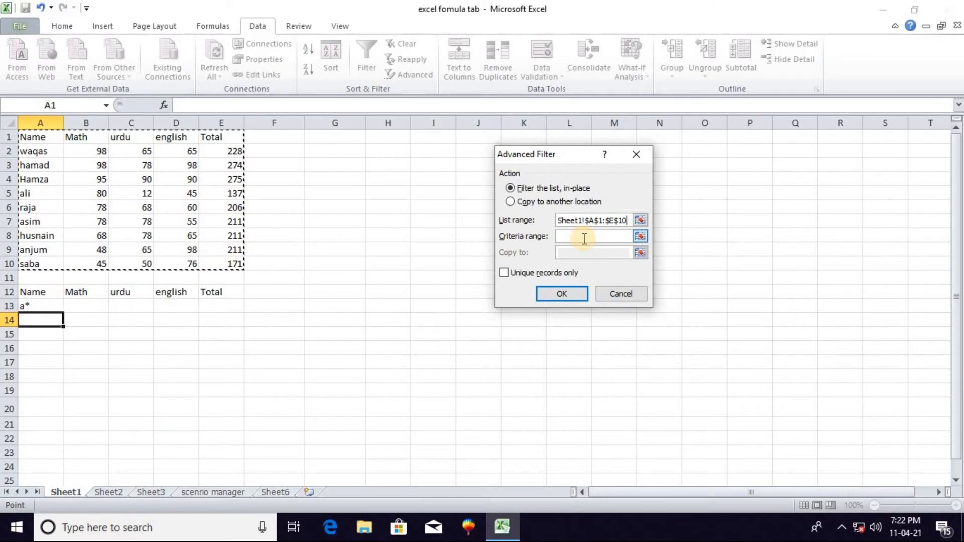
pyautogui.moveTo(35, 292); pyautogui.dragTo(216, 304)
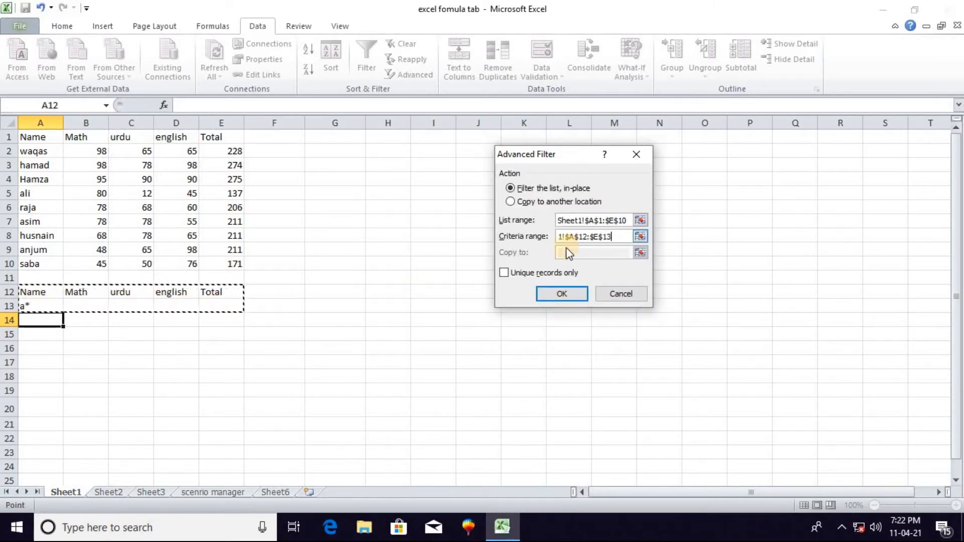
pyautogui.click(519, 203)
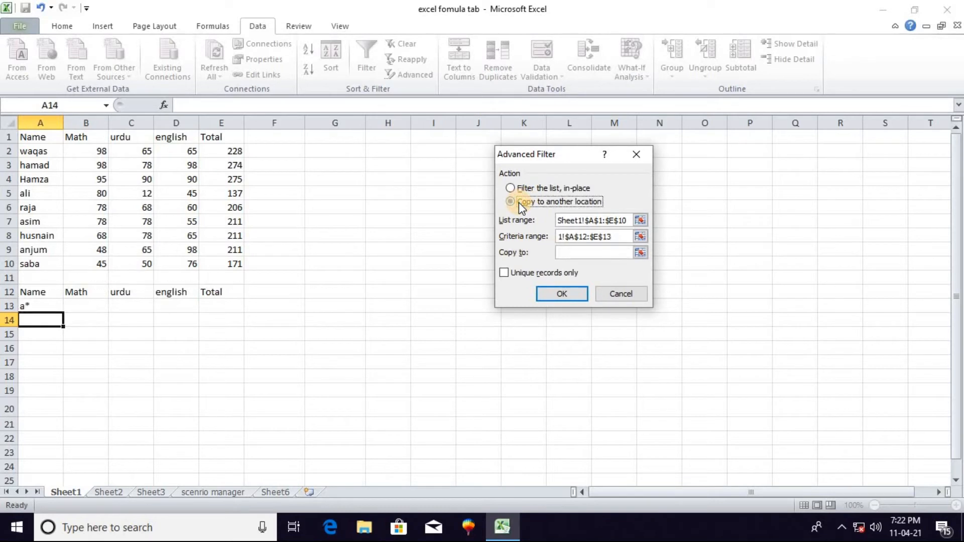
pyautogui.click(577, 254)
pyautogui.click(40, 321)
pyautogui.click(561, 294)
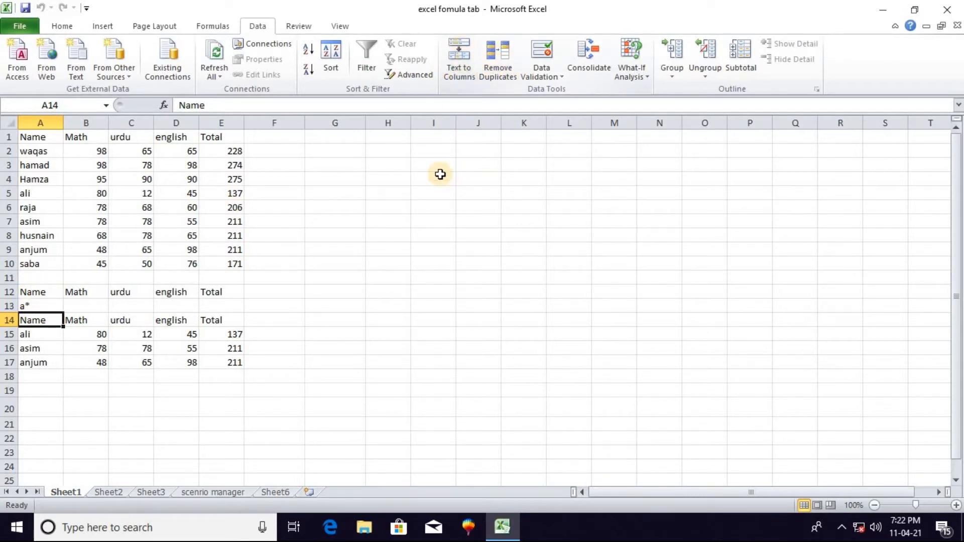
# Enter "name math urdu english total" in J6 and autofit the width of column J
pyautogui.click(481, 208)
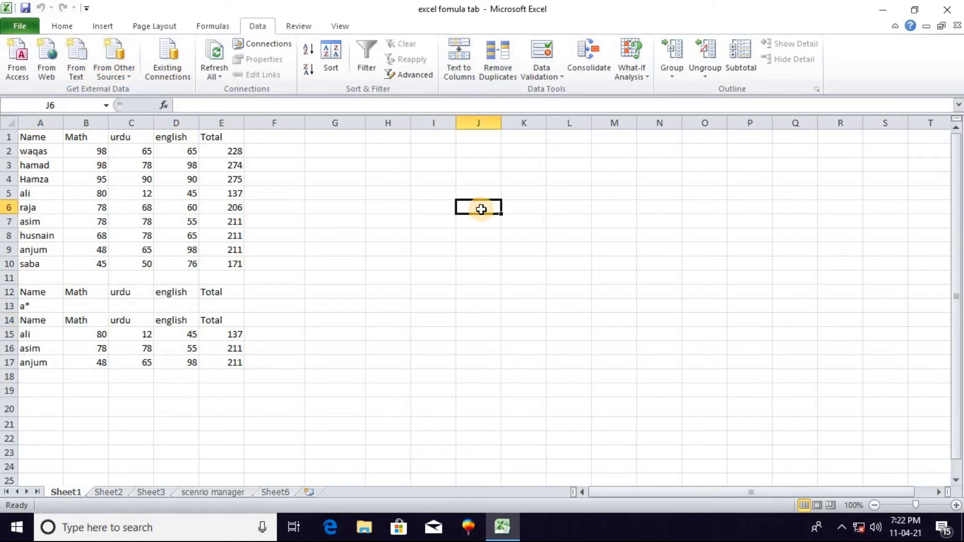
pyautogui.write('name math urdu english total')
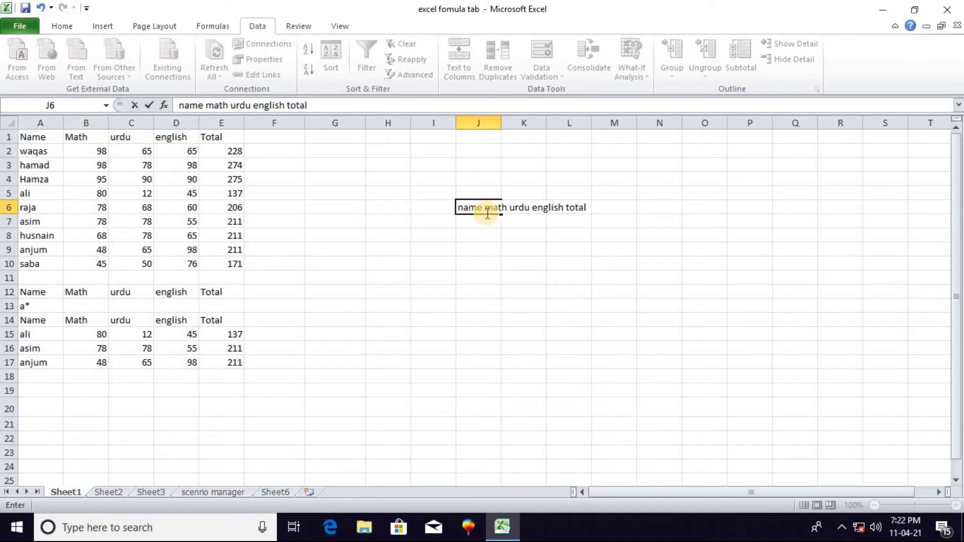
pyautogui.click(497, 238)
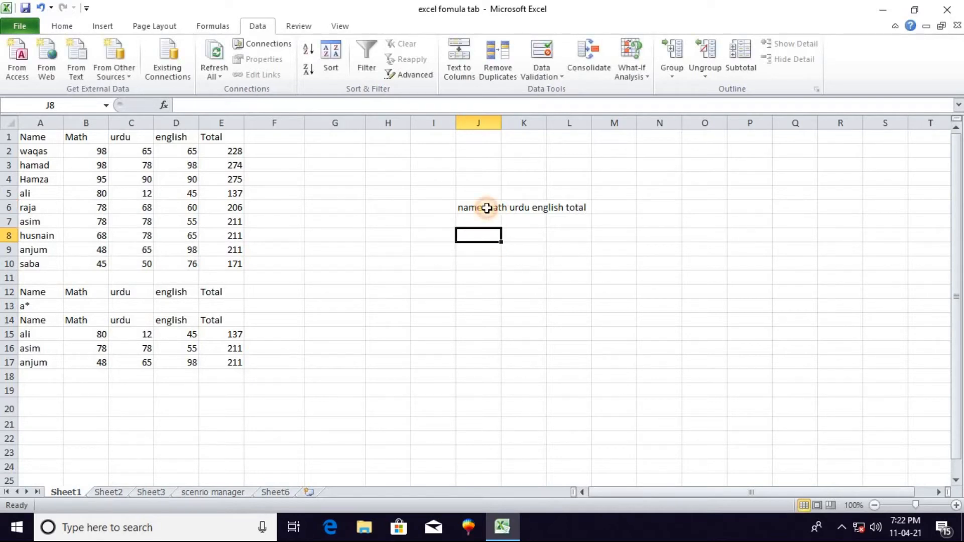
pyautogui.doubleClick(501, 123)
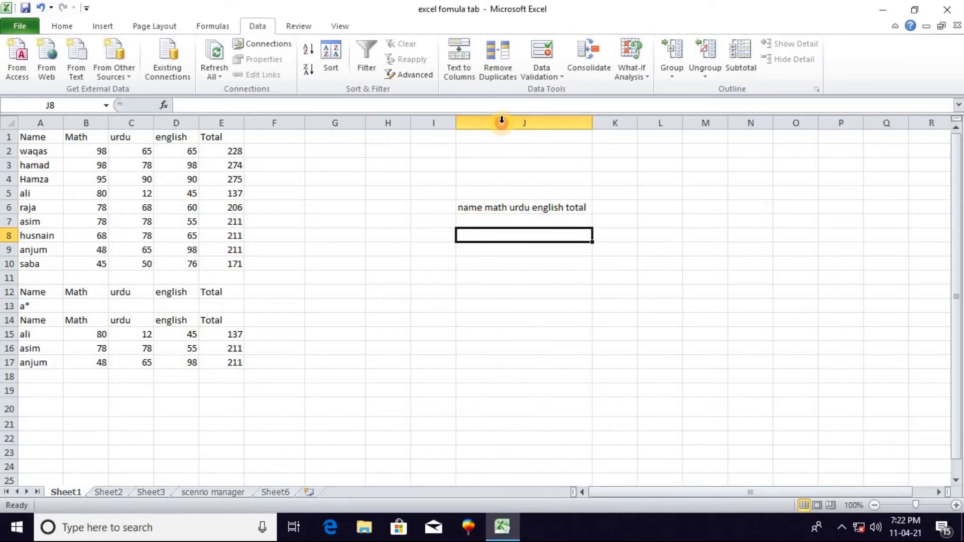
# Split the J6 text into columns as space-delimited data in General format with destination J6, and autofit column J
pyautogui.click(474, 209)
pyautogui.click(466, 73)
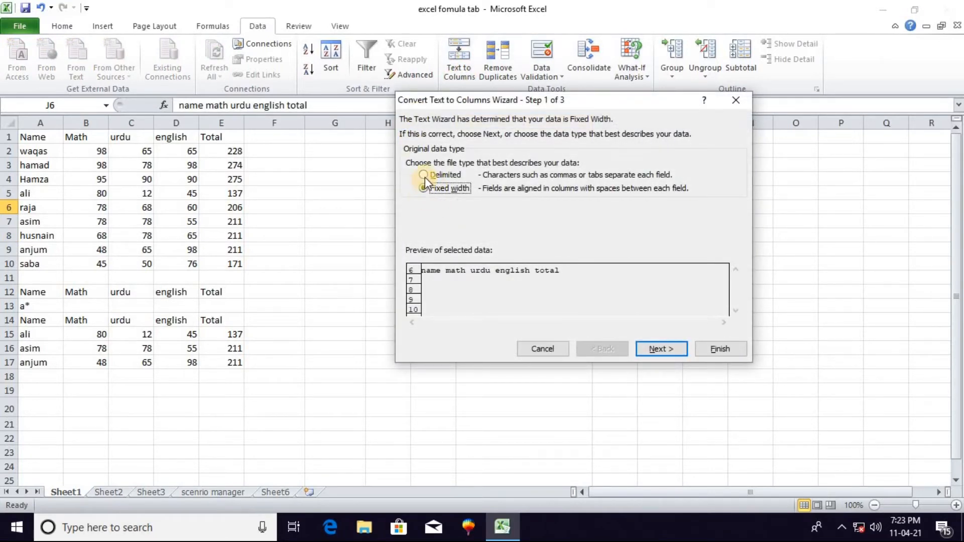
pyautogui.click(424, 175)
pyautogui.click(663, 347)
pyautogui.click(412, 201)
pyautogui.click(411, 160)
pyautogui.click(656, 344)
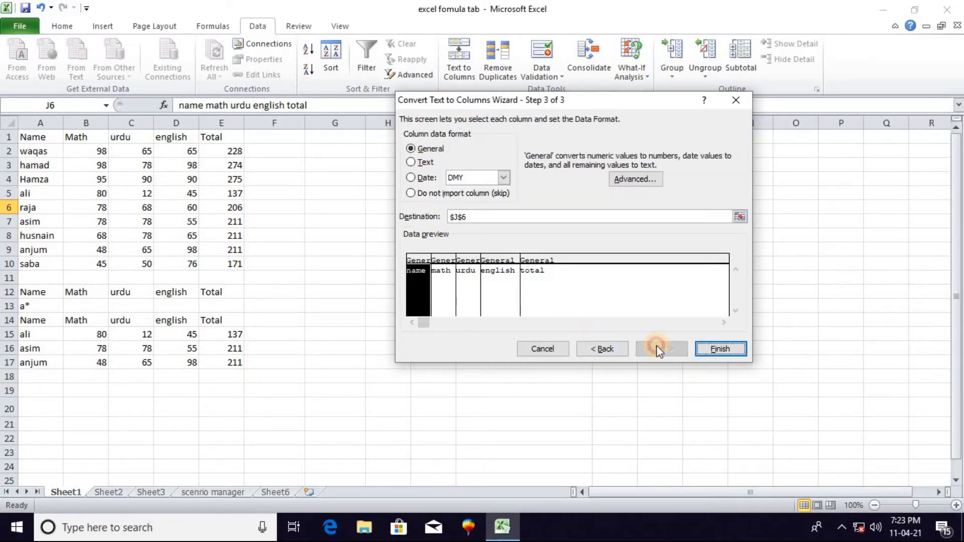
pyautogui.click(713, 348)
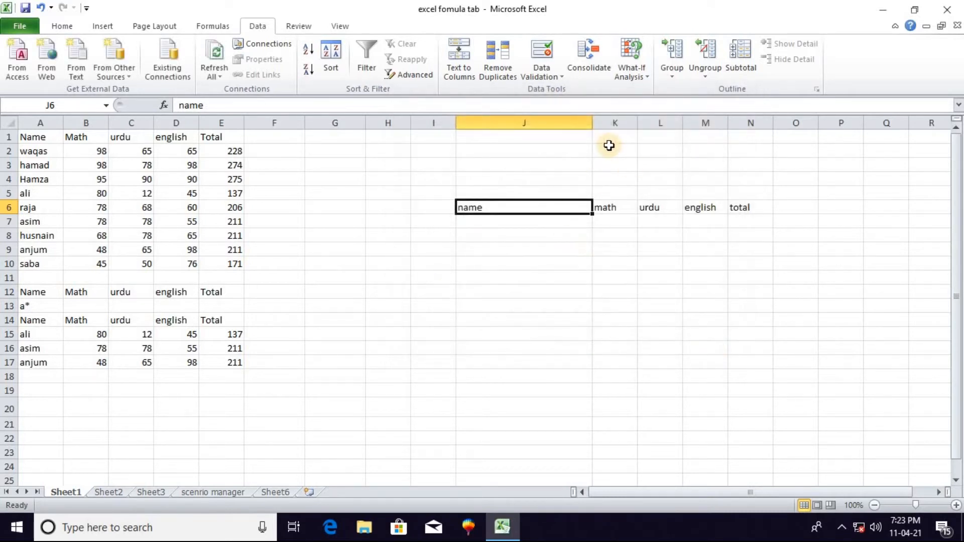
pyautogui.doubleClick(594, 123)
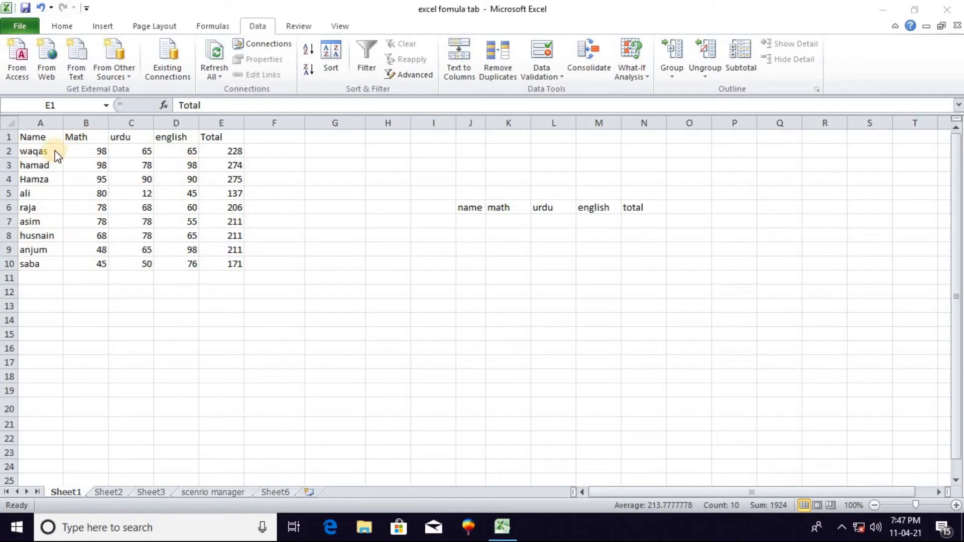
# Clear the Total column E1:E10, including its heading
pyautogui.click(220, 137)
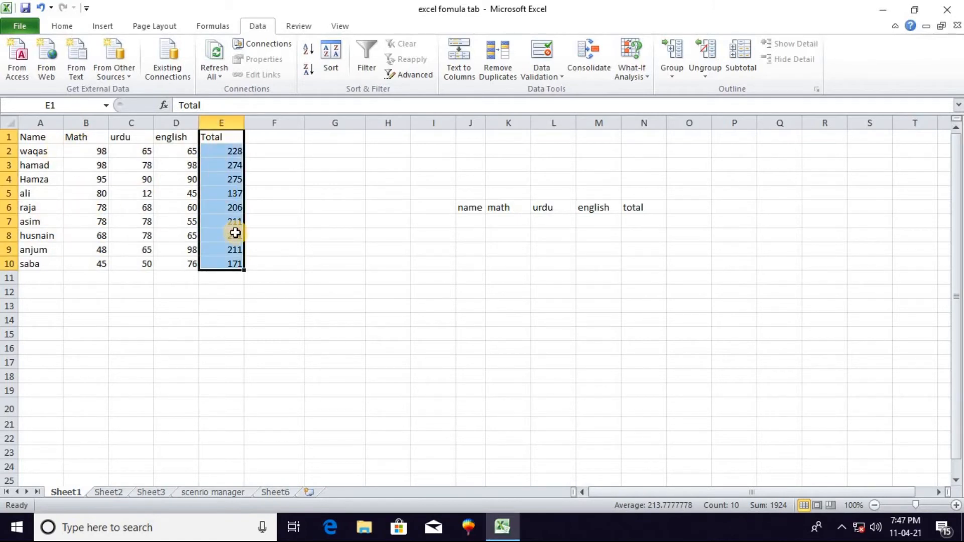
pyautogui.press('Delete')
pyautogui.click(75, 306)
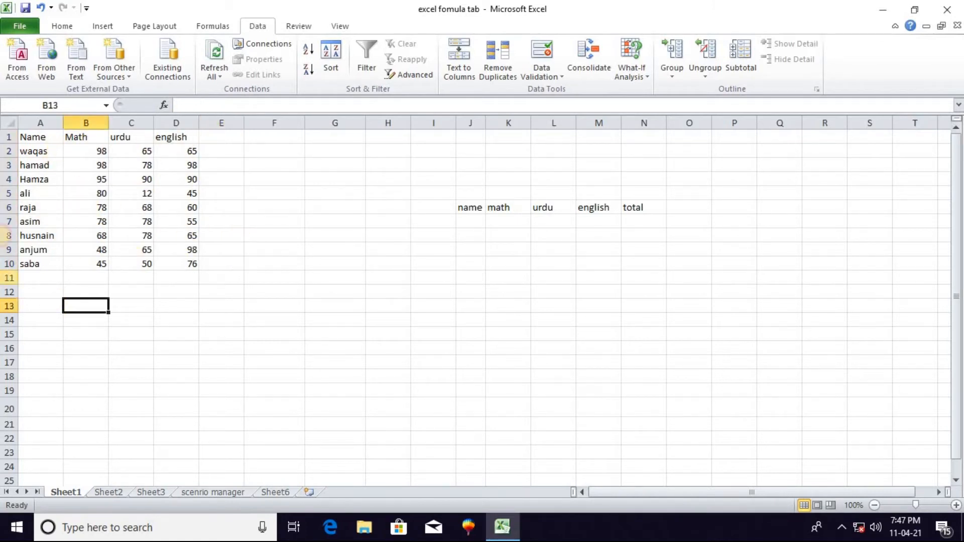
# Copy the student record A5:D5 into row 11, starting at A11, to create a duplicate entry
pyautogui.moveTo(26, 198); pyautogui.dragTo(181, 194)
pyautogui.hotkey('ctrl', 'c')
pyautogui.click(42, 281)
pyautogui.hotkey('ctrl', 'v')
pyautogui.click(91, 318)
pyautogui.click(87, 291)
pyautogui.click(85, 307)
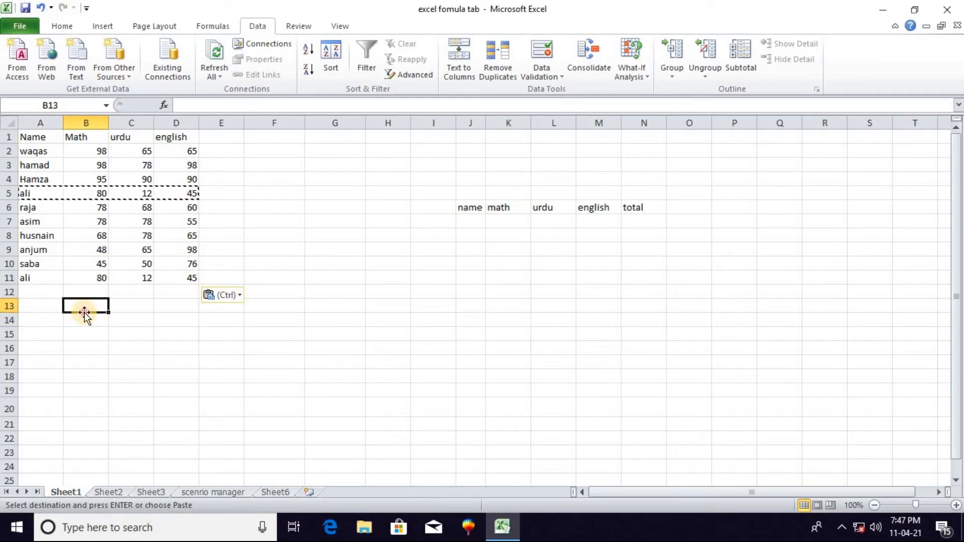
pyautogui.doubleClick(123, 278)
# Remove duplicates from the student rows A2:D11, comparing the Name, Math, urdu and english columns
pyautogui.moveTo(27, 151); pyautogui.dragTo(185, 278)
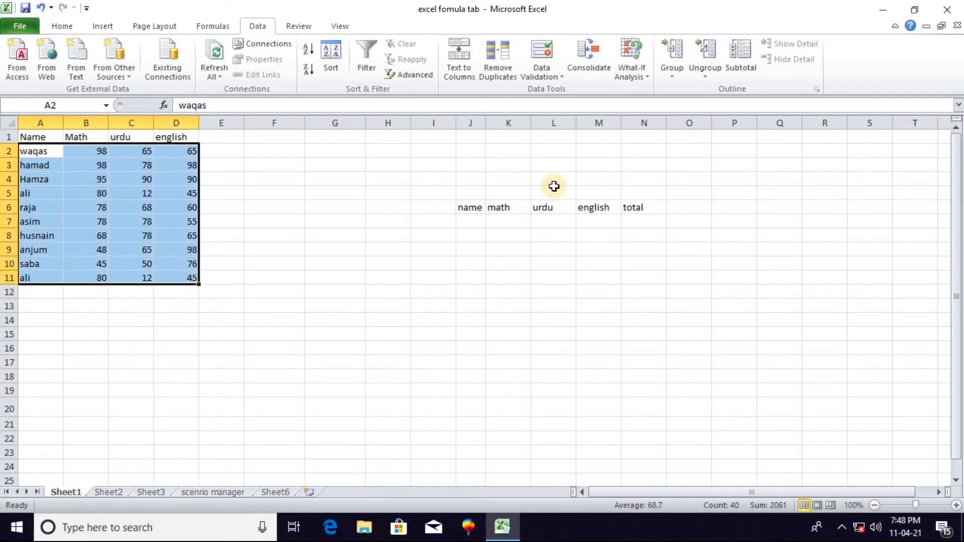
pyautogui.click(501, 68)
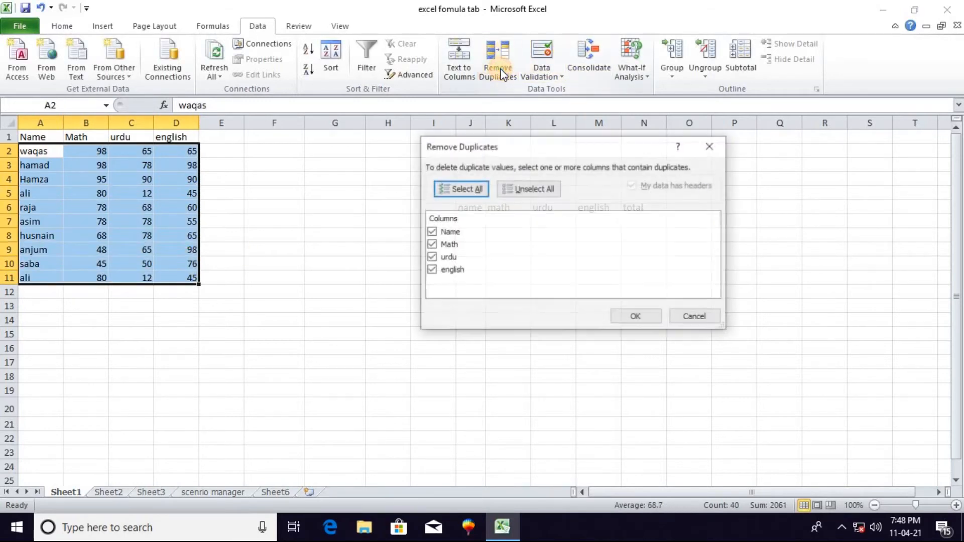
pyautogui.click(637, 317)
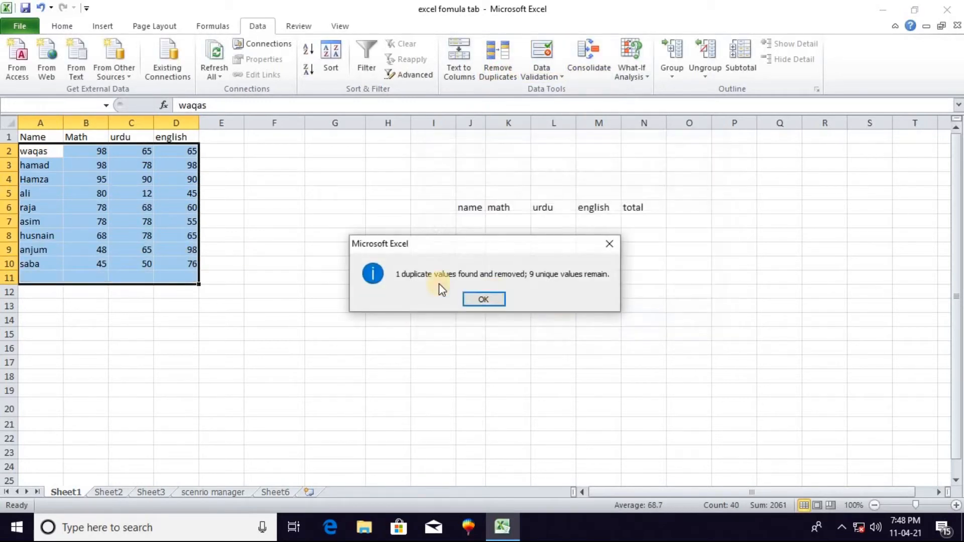
pyautogui.click(488, 300)
# Clear the separated column headings from J6:N6
pyautogui.click(97, 347)
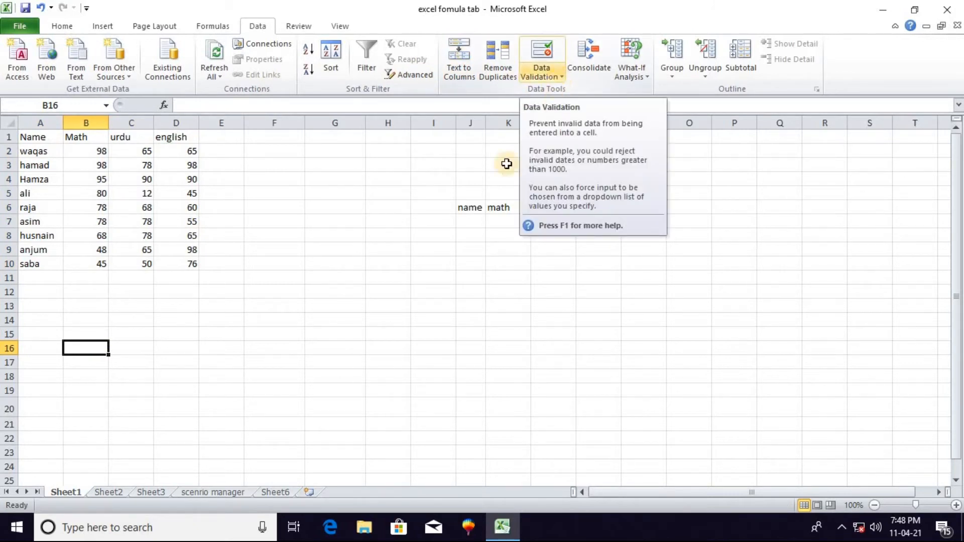
pyautogui.click(490, 235)
pyautogui.moveTo(467, 207); pyautogui.dragTo(639, 213)
pyautogui.press('Delete')
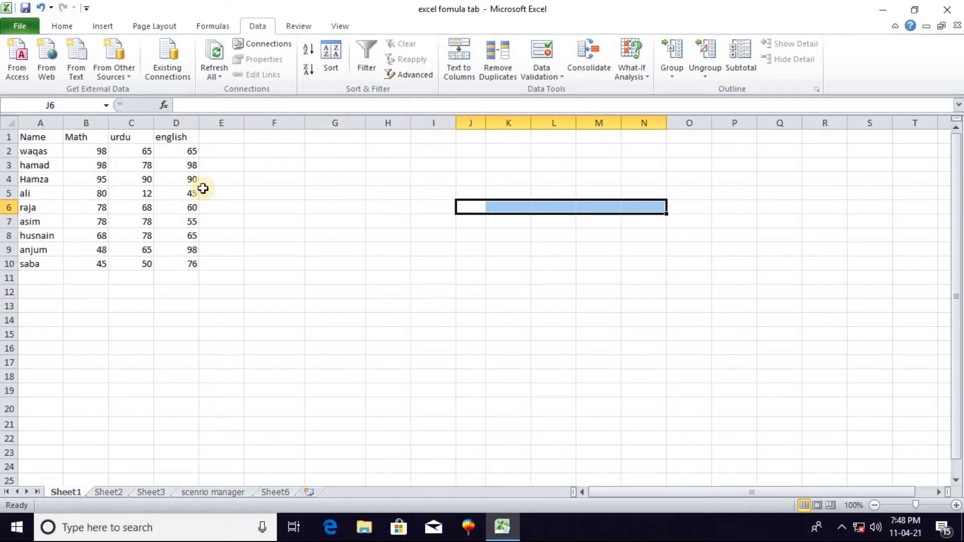
pyautogui.click(48, 297)
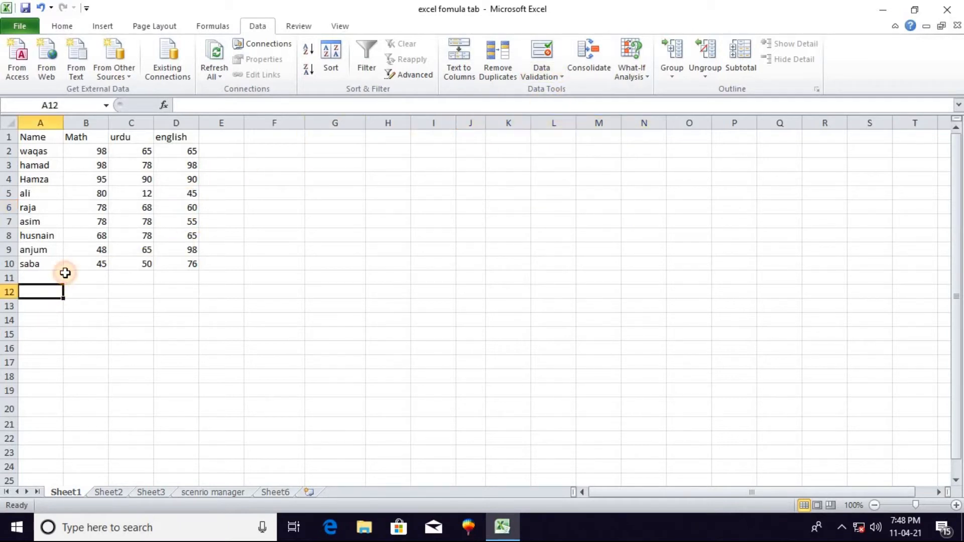
pyautogui.click(93, 279)
pyautogui.click(83, 308)
pyautogui.click(94, 288)
pyautogui.click(90, 279)
pyautogui.click(90, 305)
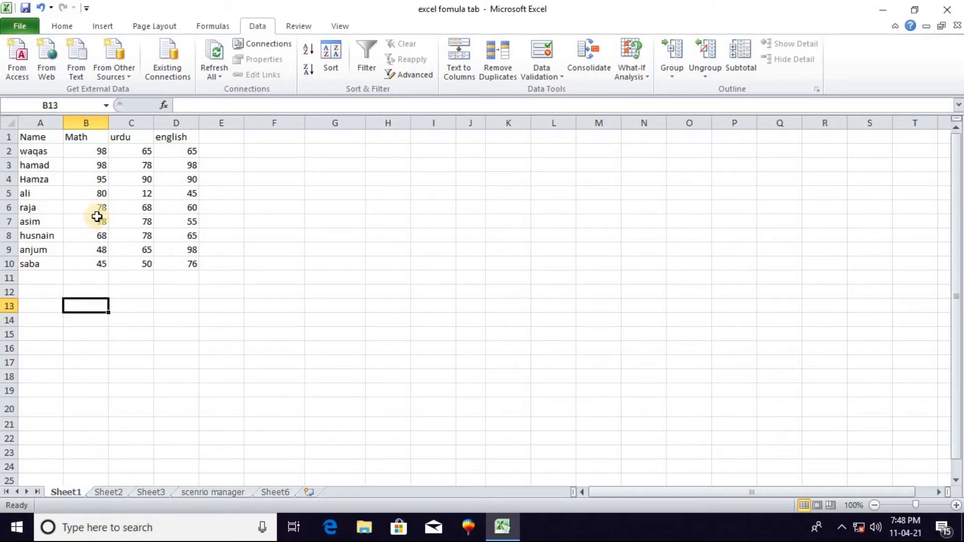
pyautogui.click(98, 180)
pyautogui.click(85, 292)
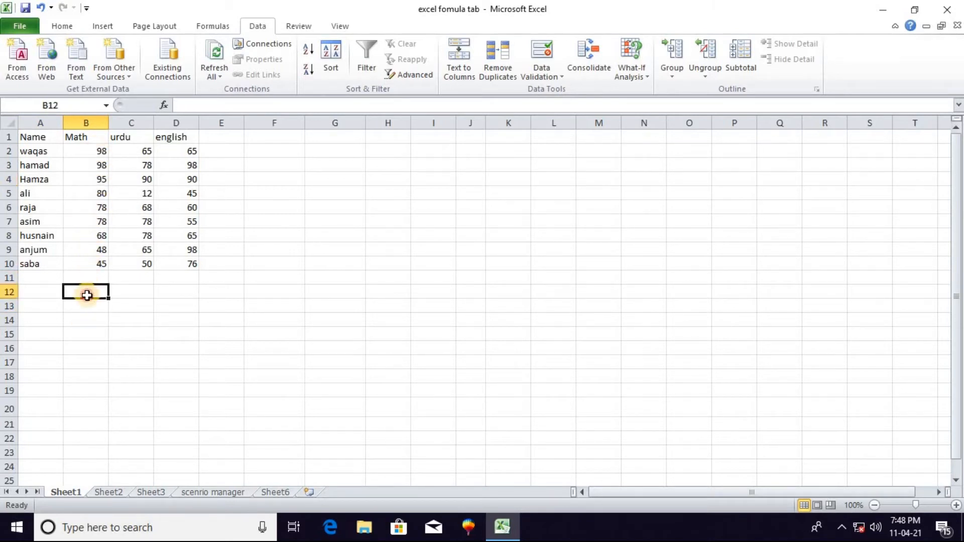
pyautogui.click(82, 307)
pyautogui.click(91, 292)
pyautogui.click(94, 266)
pyautogui.click(91, 320)
# Enter a trial mark of 120 in B12, cancel the entry of 45 in B13, and clear B12 again
pyautogui.click(91, 295)
pyautogui.write('12')
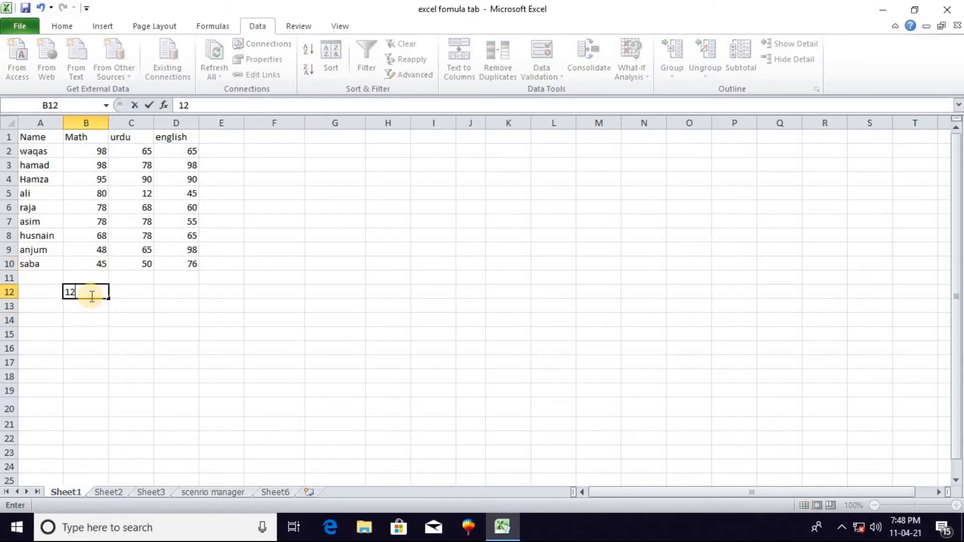
pyautogui.write(' 45')
pyautogui.press('BackSpace')
pyautogui.press('BackSpace')
pyautogui.press('BackSpace')
pyautogui.press('BackSpace')
pyautogui.press('BackSpace')
pyautogui.write('120')
pyautogui.press('Return')
pyautogui.write('45')
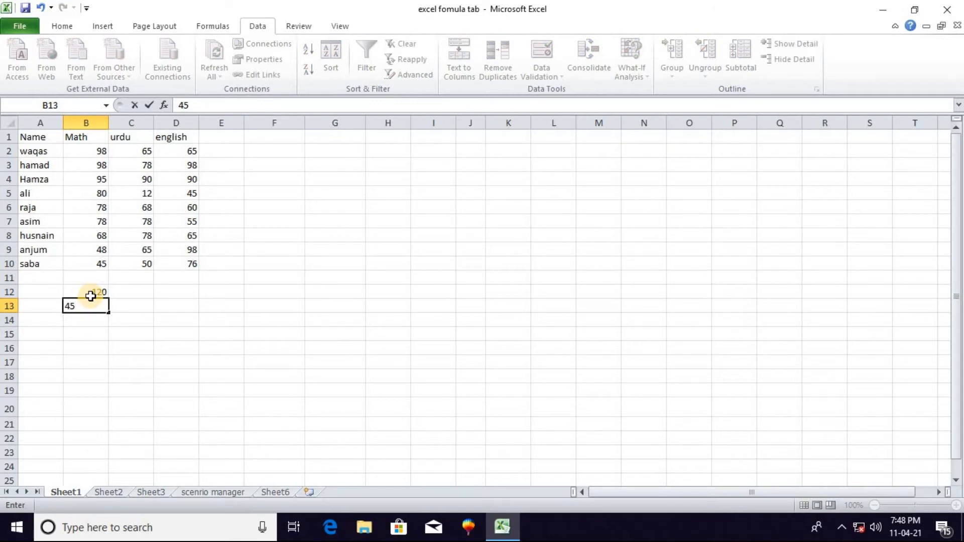
pyautogui.press('Escape')
pyautogui.click(97, 291)
pyautogui.press('BackSpace')
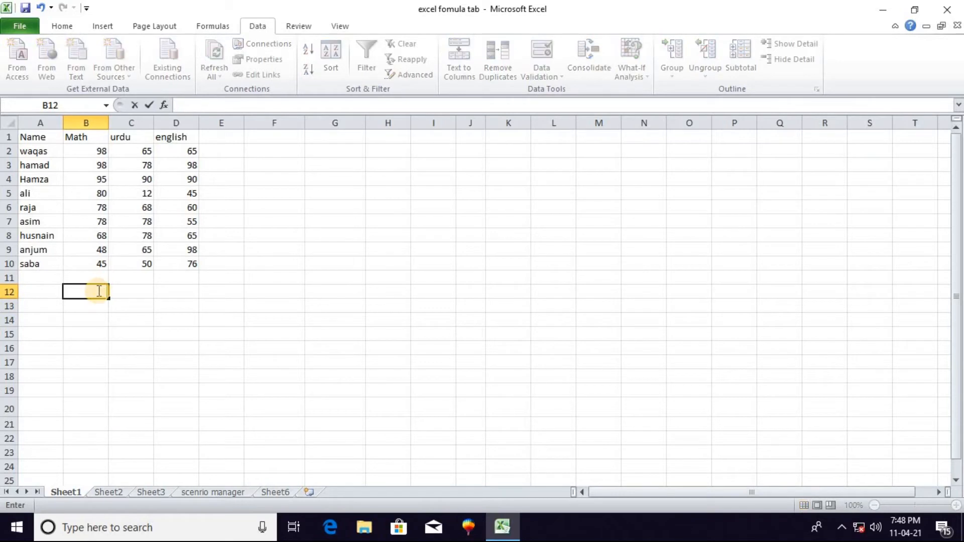
# Start a data validation rule for the blank entry range A11:D18 that allows only whole numbers
pyautogui.click(39, 276)
pyautogui.moveTo(114, 277); pyautogui.dragTo(185, 384)
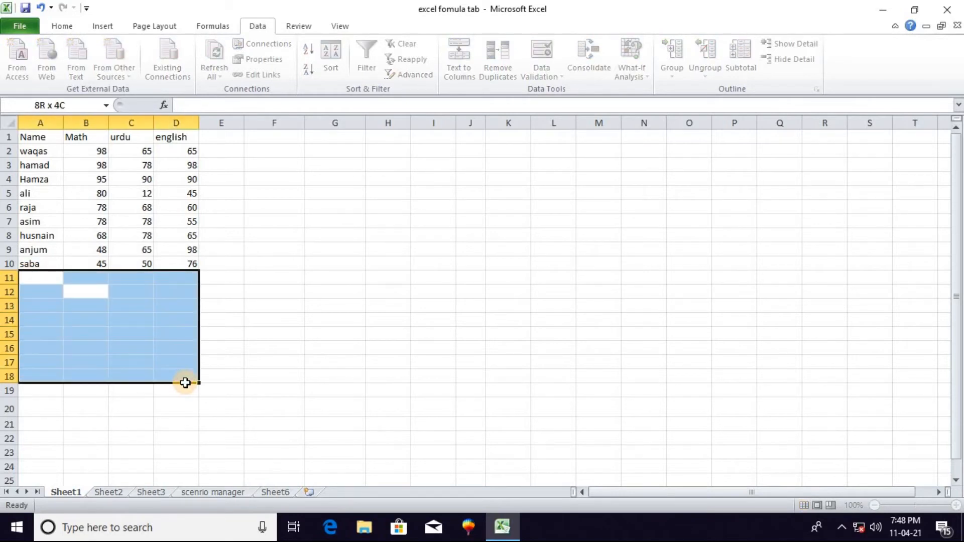
pyautogui.click(538, 70)
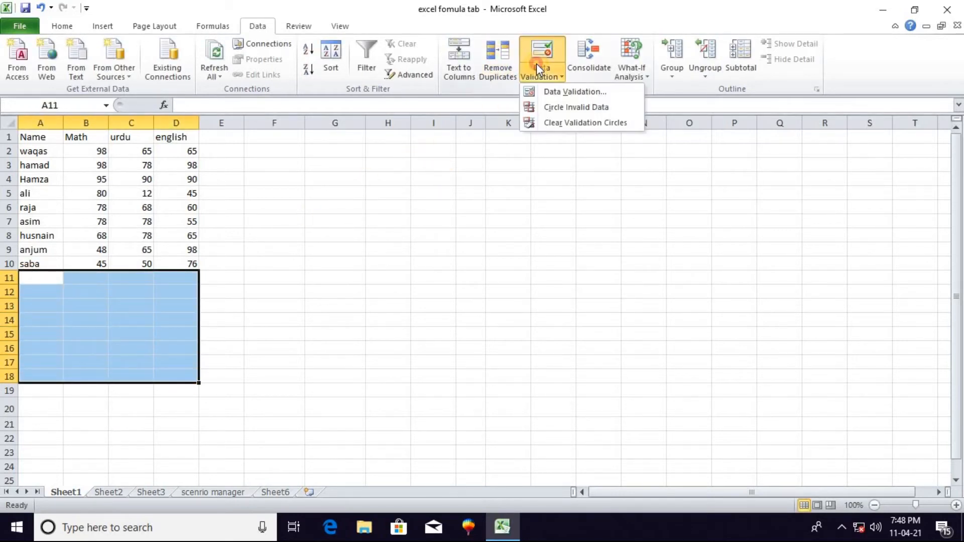
pyautogui.click(566, 92)
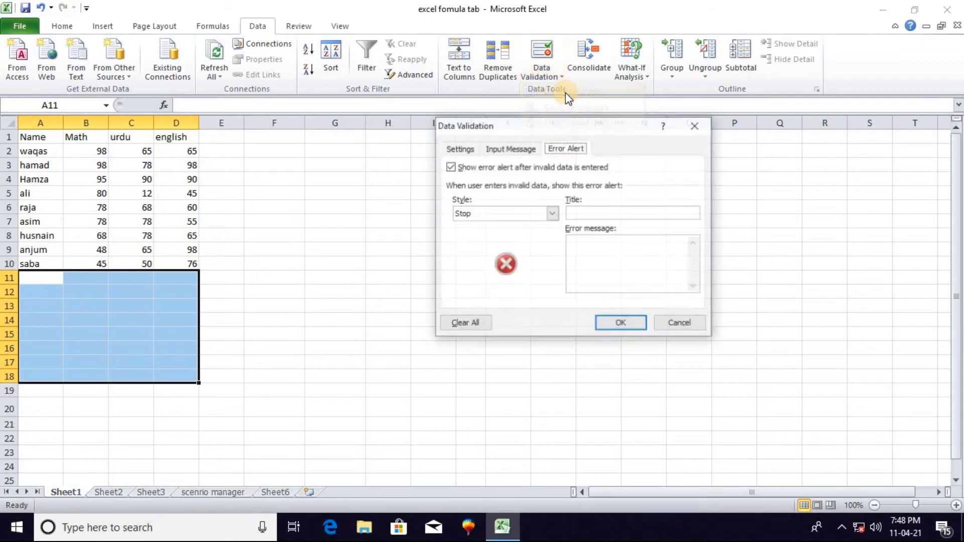
pyautogui.click(459, 148)
pyautogui.click(512, 195)
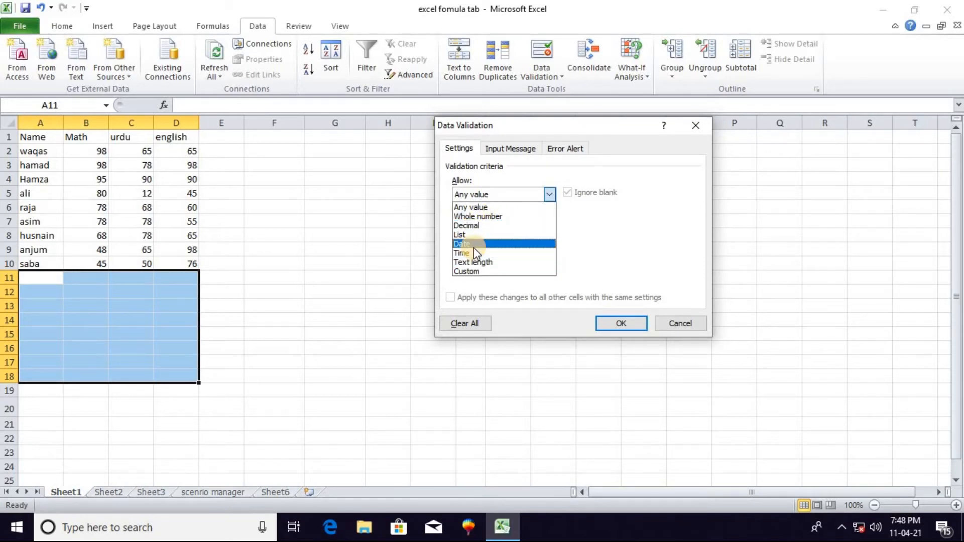
pyautogui.click(491, 217)
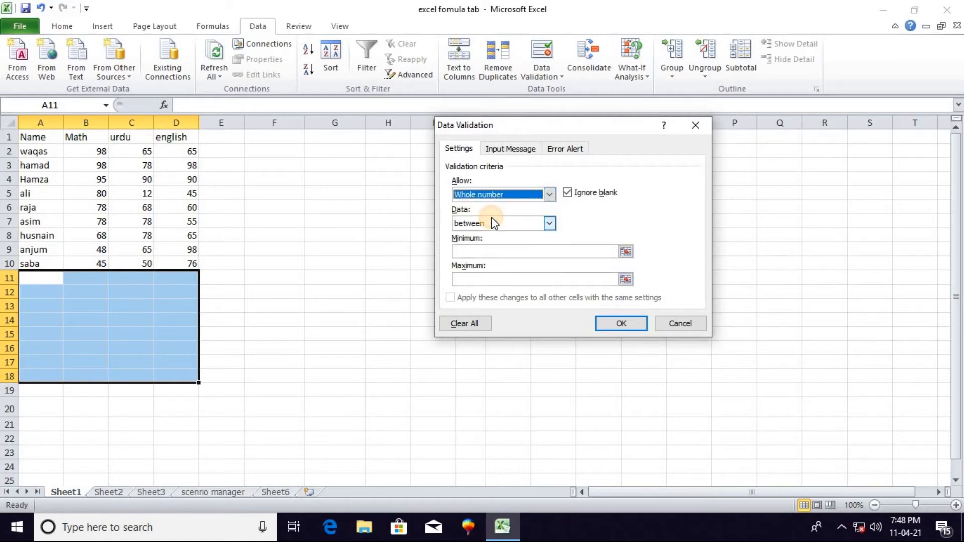
# Limit the validation to values between a minimum of 1 and a maximum of 100, and apply the rule
pyautogui.click(535, 219)
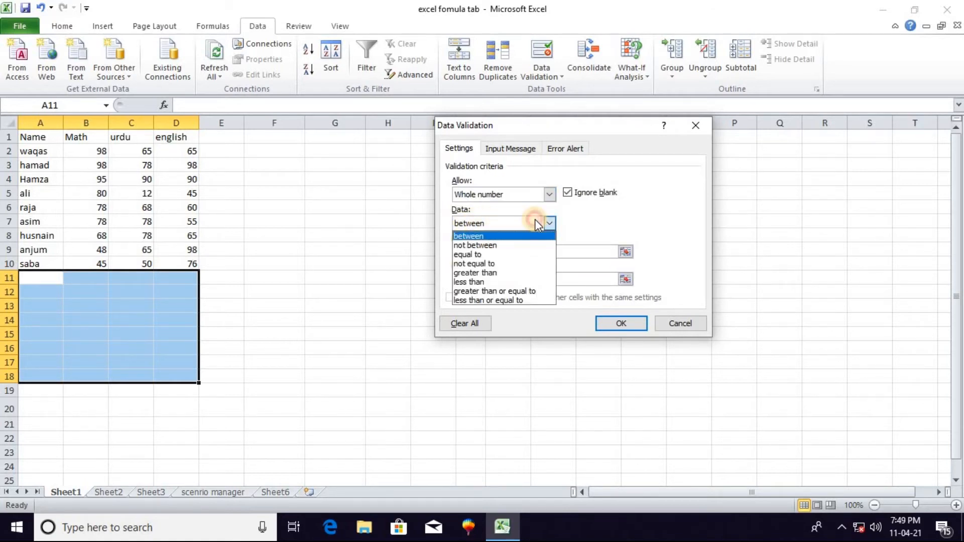
pyautogui.click(496, 224)
pyautogui.click(504, 249)
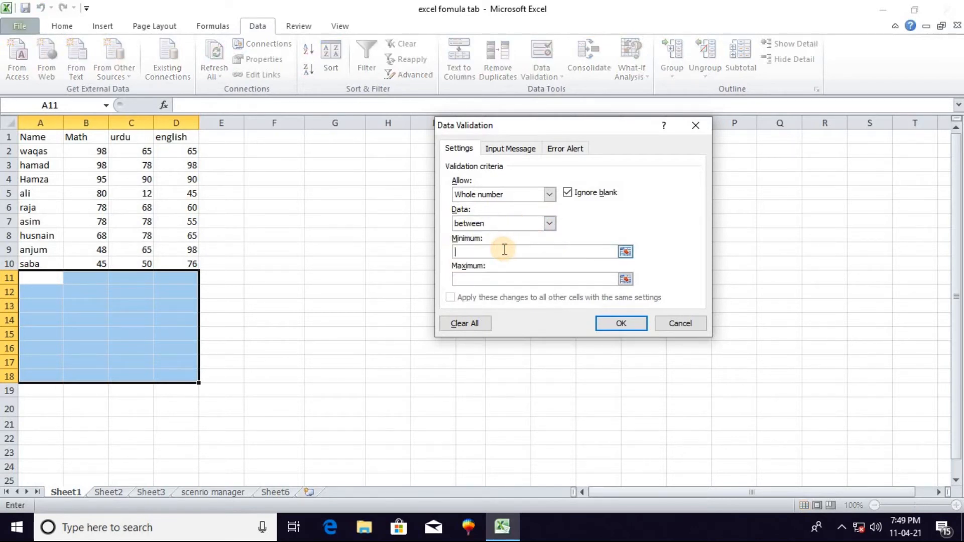
pyautogui.write('1')
pyautogui.click(482, 279)
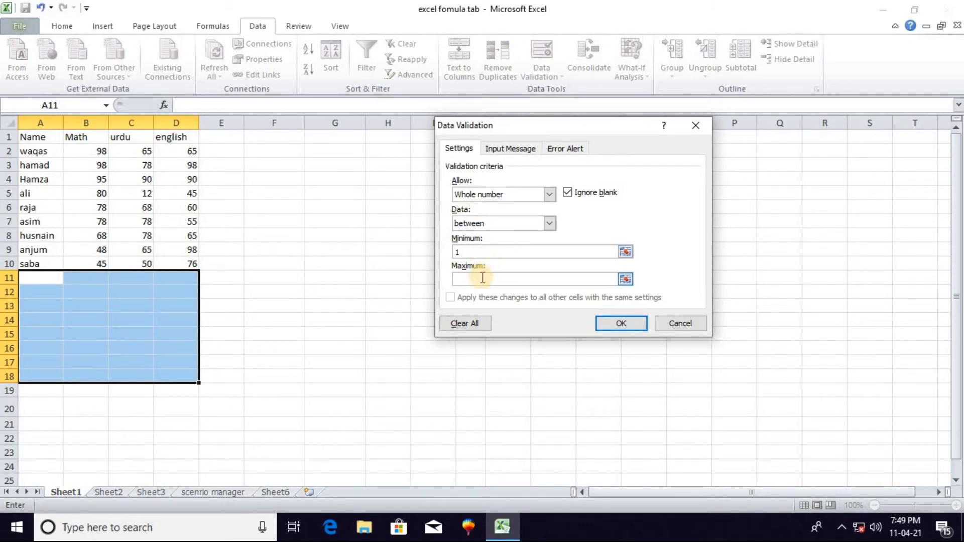
pyautogui.write('100')
pyautogui.click(621, 325)
# Enter the marks 1 in B11 and 100 in B12 of the validated range
pyautogui.click(98, 278)
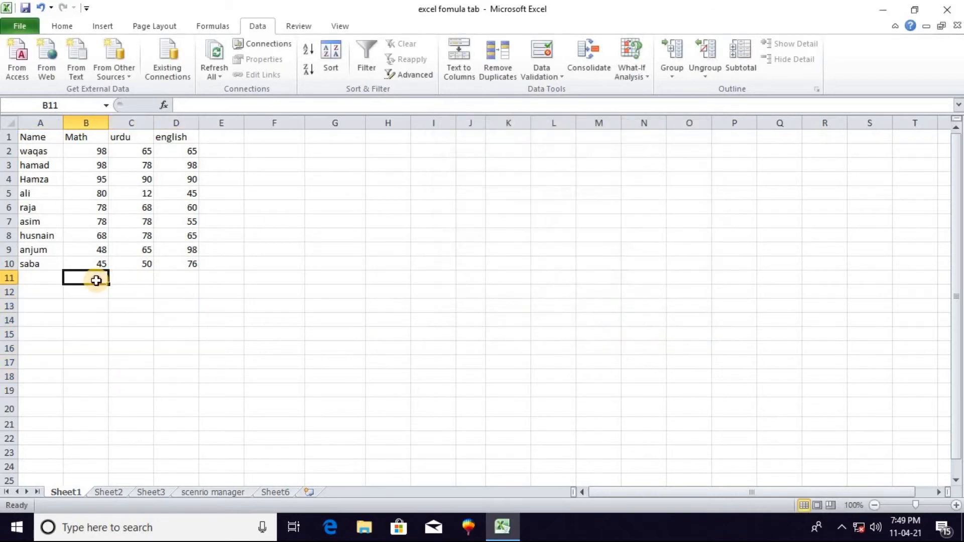
pyautogui.write('1')
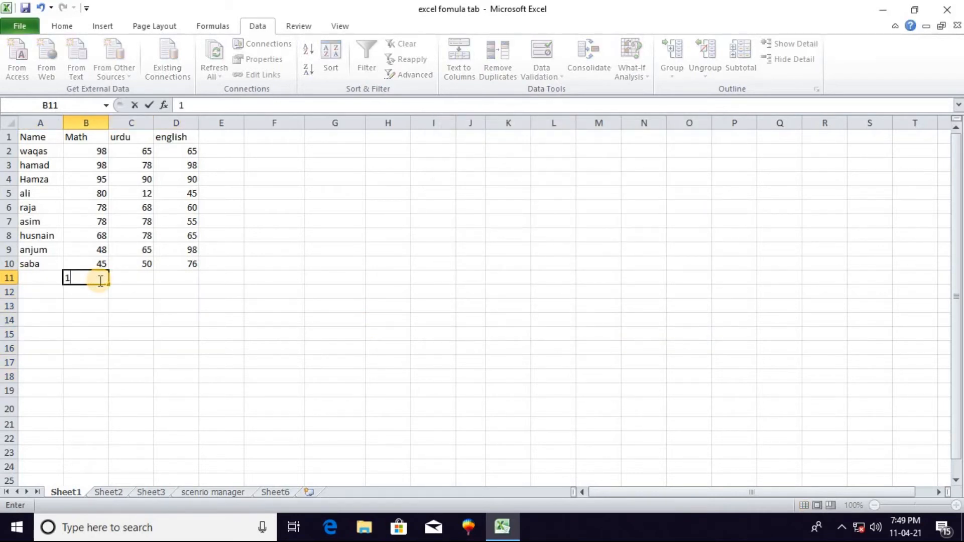
pyautogui.press('Return')
pyautogui.write('10')
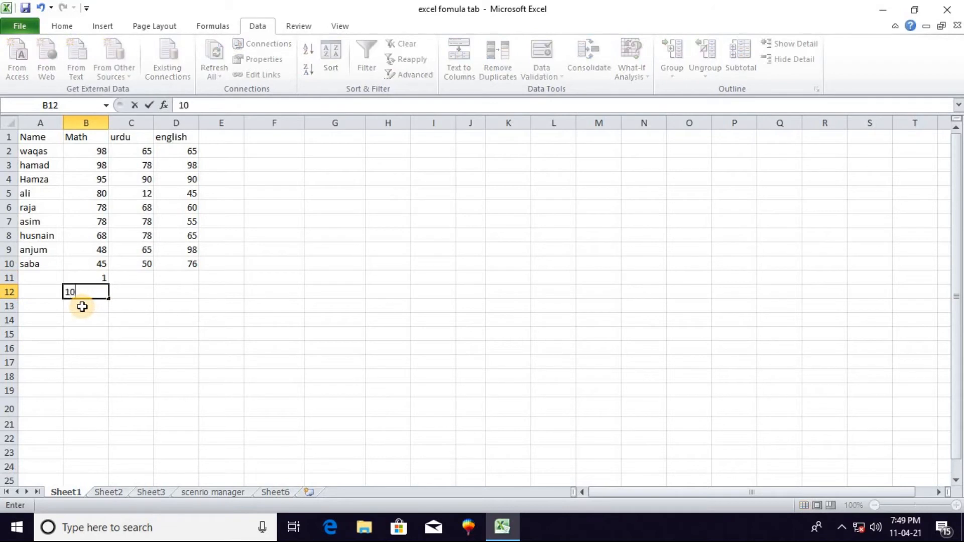
pyautogui.write('0')
pyautogui.click(94, 316)
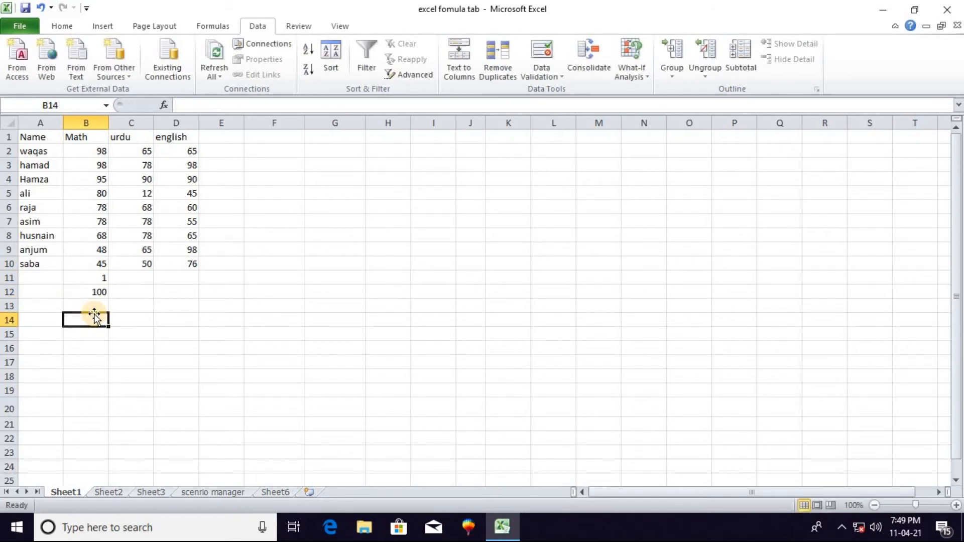
# Try to enter the out-of-range marks 101 in B14 and 456 in B13, cancelling each entry
pyautogui.write('101')
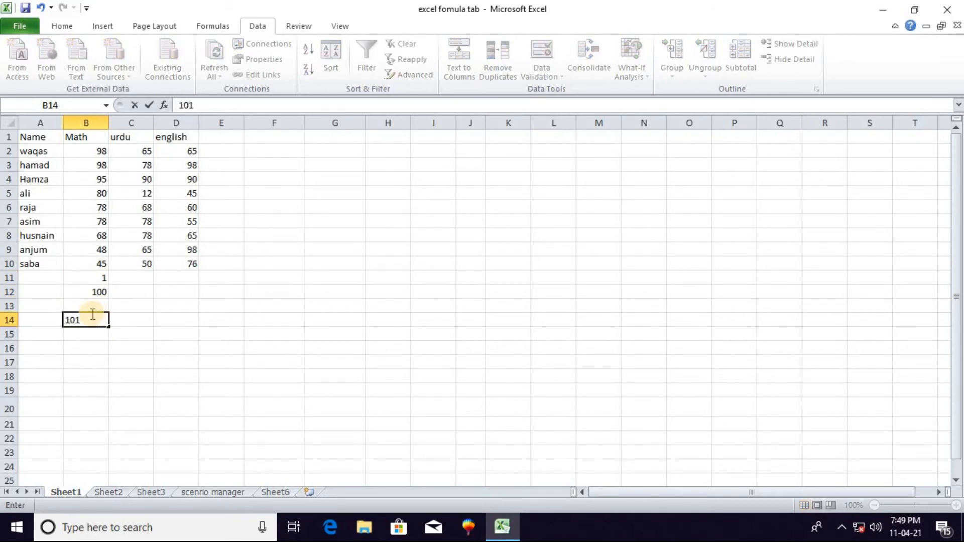
pyautogui.click(99, 350)
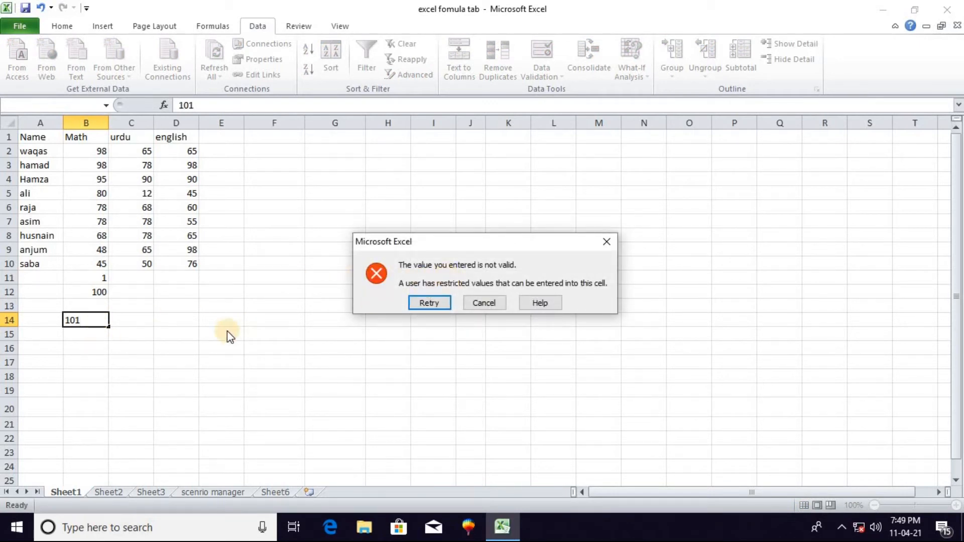
pyautogui.click(60, 302)
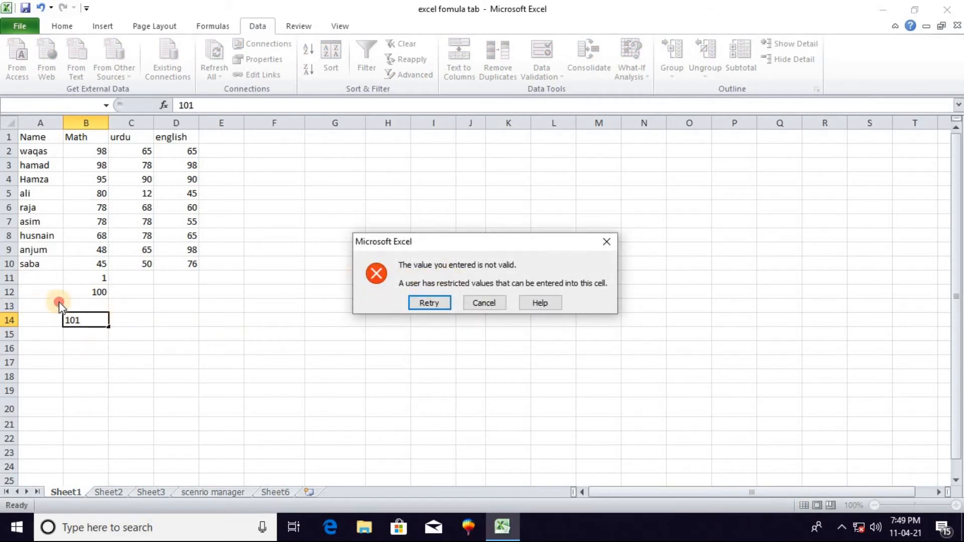
pyautogui.click(474, 303)
pyautogui.click(99, 306)
pyautogui.write('456')
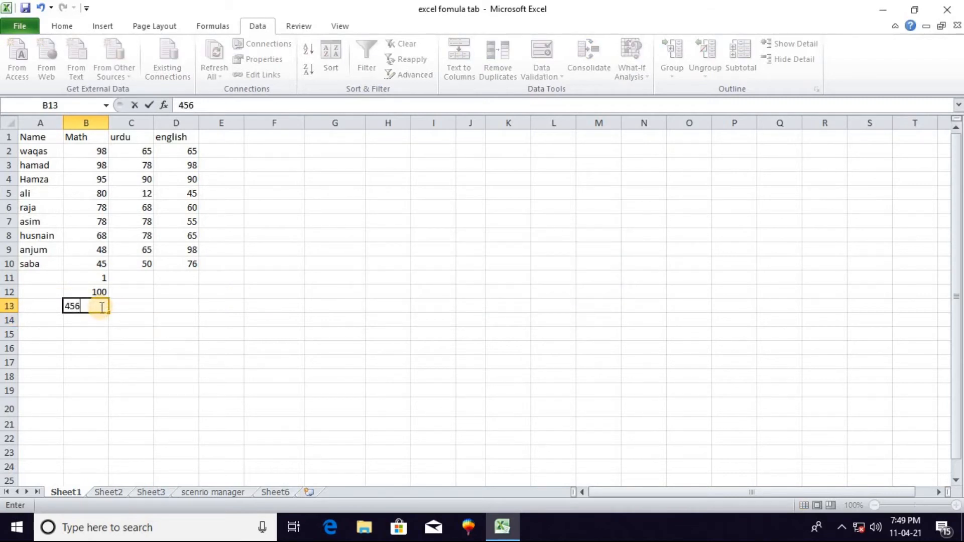
pyautogui.click(62, 359)
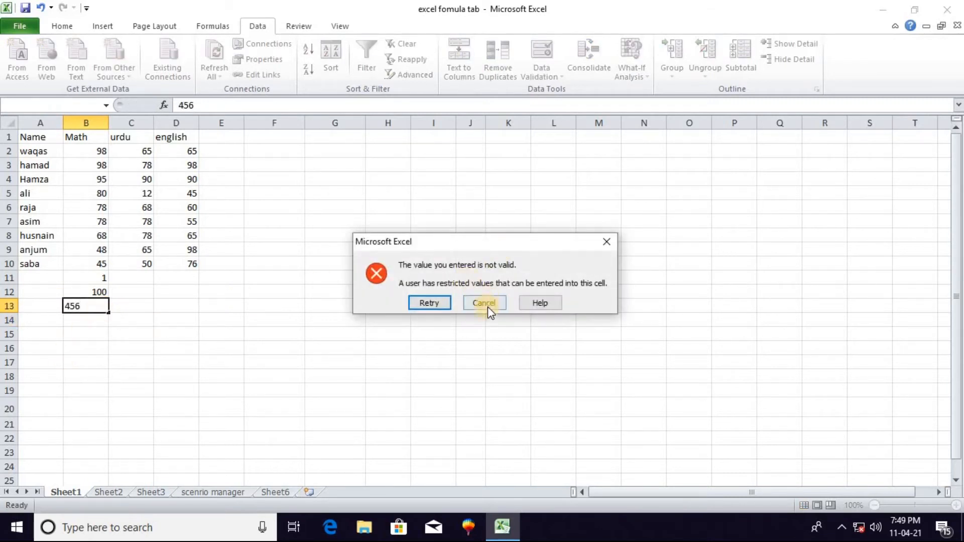
pyautogui.click(488, 303)
# Give the data validation of cell C13 an input message titled "incorect value"
pyautogui.click(128, 308)
pyautogui.click(542, 73)
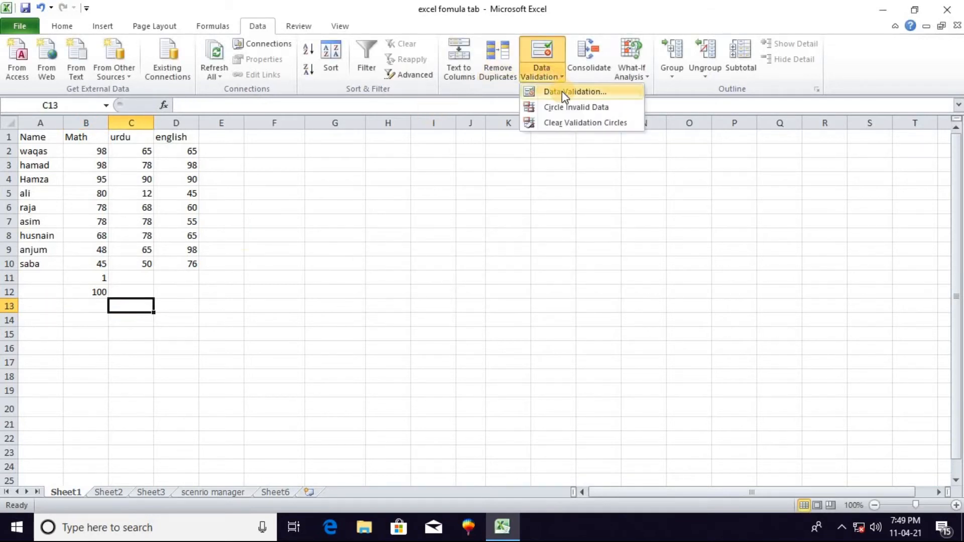
pyautogui.click(562, 91)
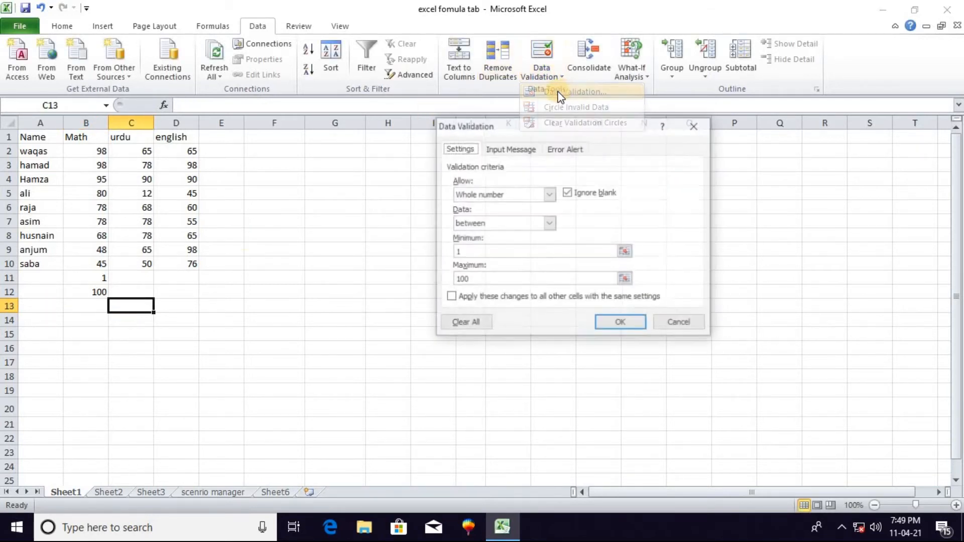
pyautogui.click(522, 151)
pyautogui.click(479, 212)
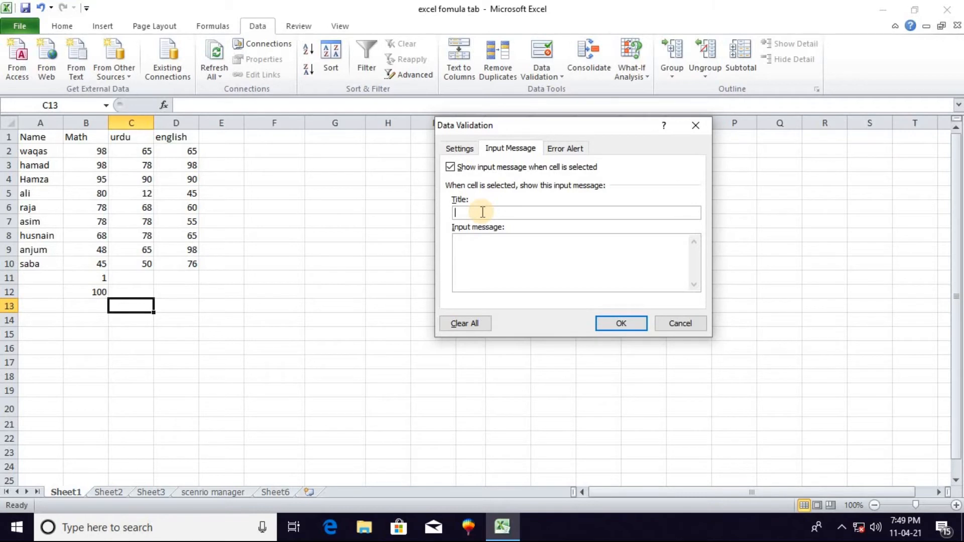
pyautogui.write('value')
pyautogui.press('BackSpace')
pyautogui.press('BackSpace')
pyautogui.press('BackSpace')
pyautogui.press('BackSpace')
pyautogui.write('incorect va')
# Set the input message text to "please enter incoret valu" and apply the validation settings
pyautogui.click(491, 260)
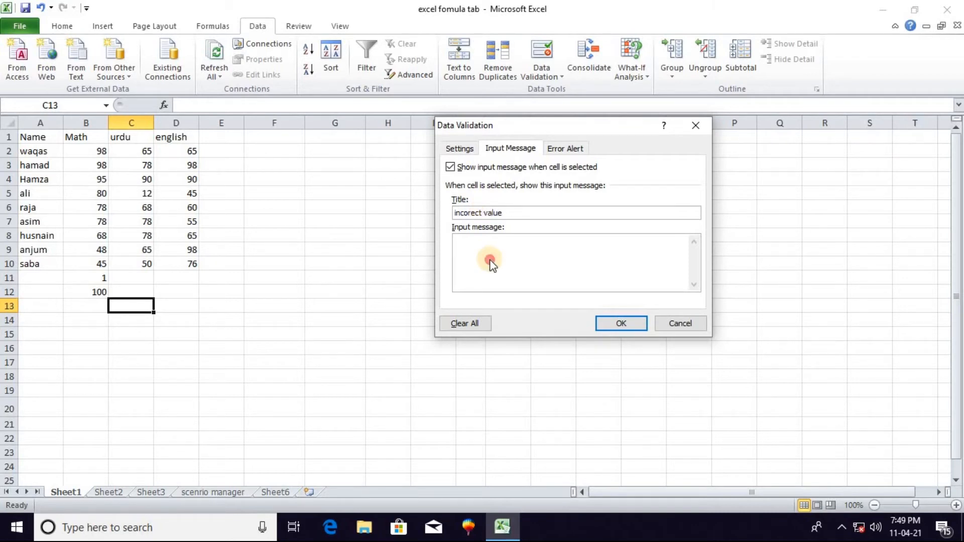
pyautogui.write('please enter inc')
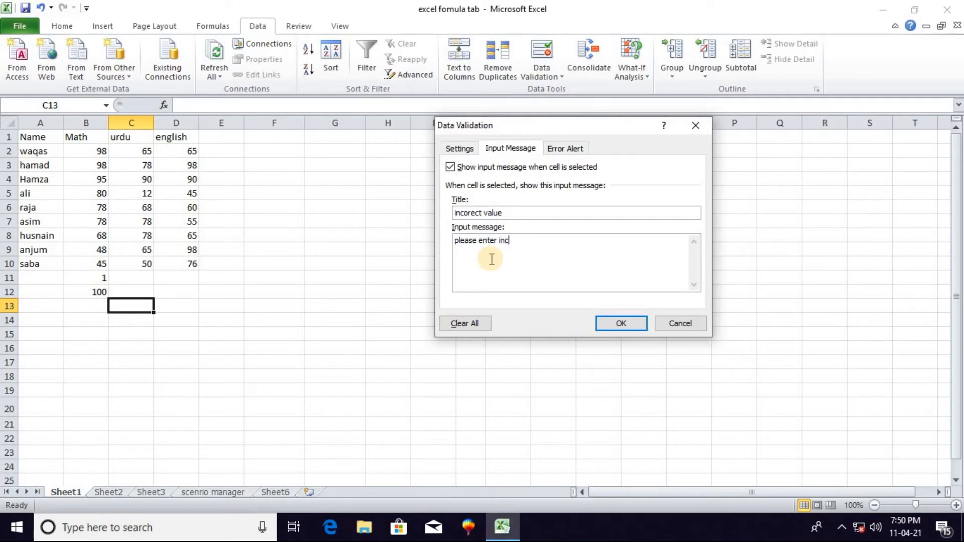
pyautogui.write('oret valu')
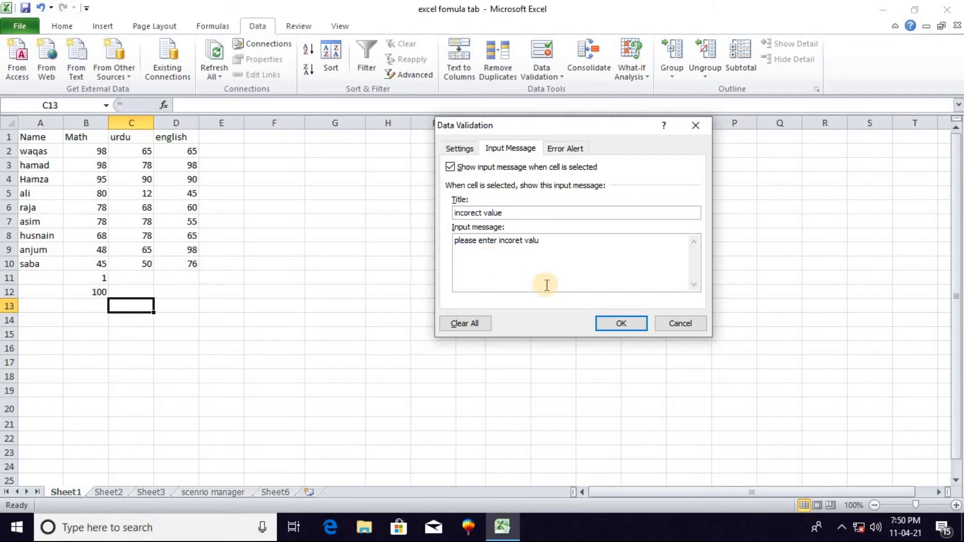
pyautogui.click(621, 324)
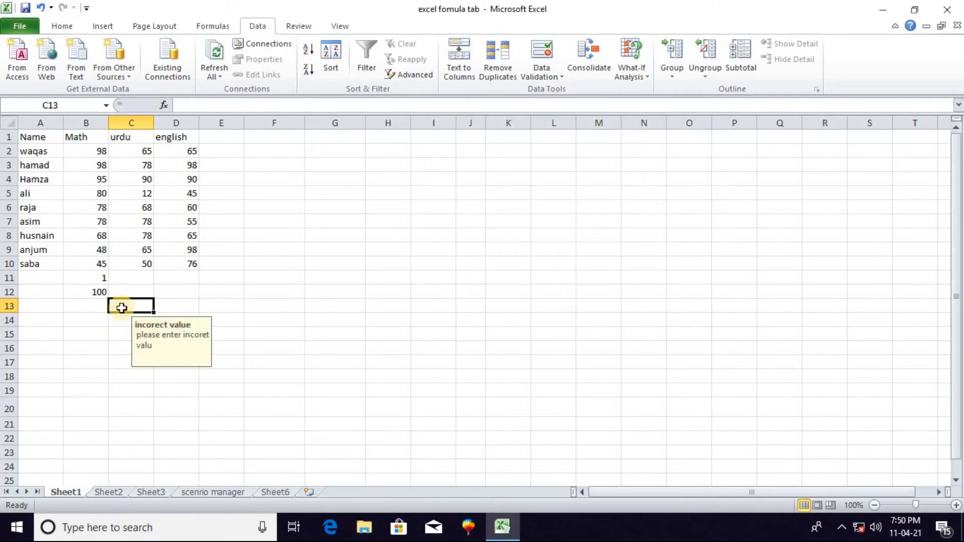
# Try to enter 101 in B13 to test the validation rule, and cancel the entry
pyautogui.click(78, 309)
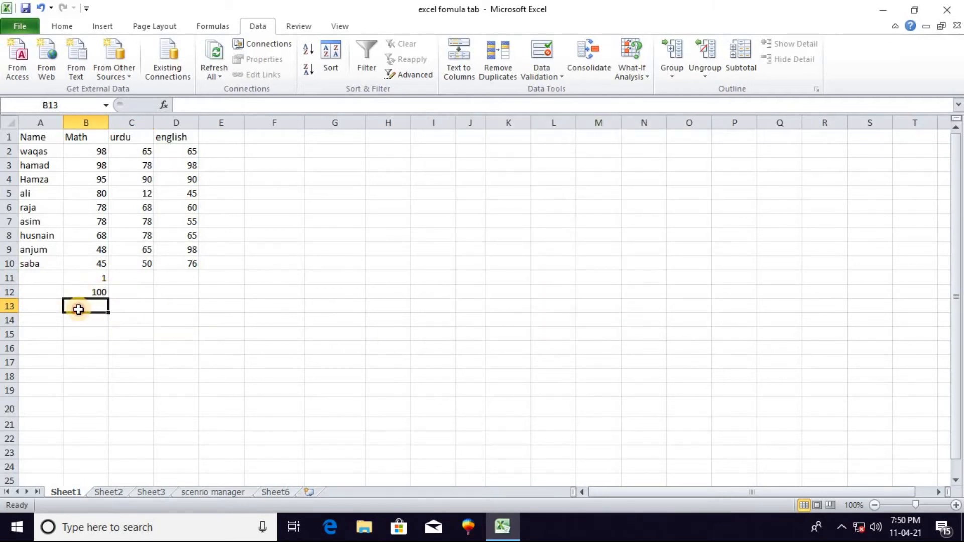
pyautogui.write('101')
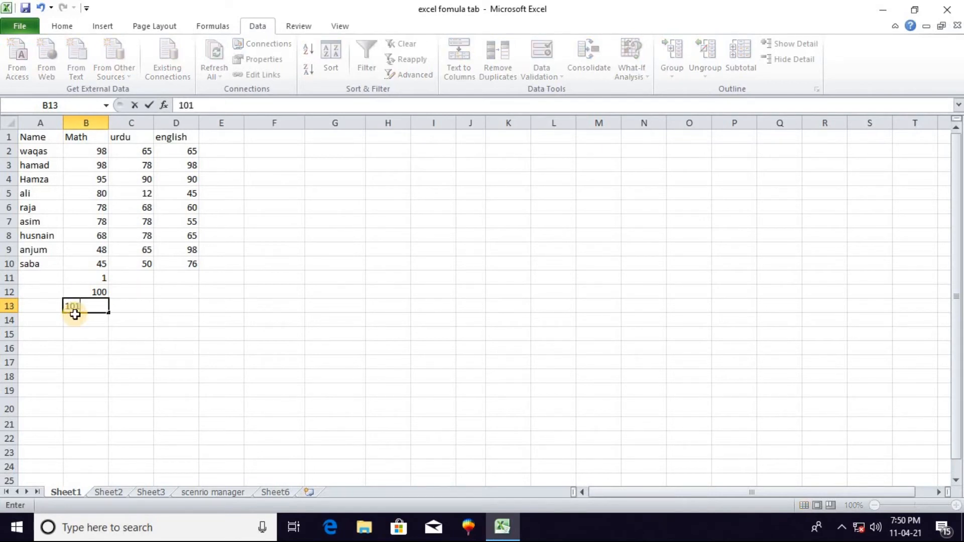
pyautogui.press('Return')
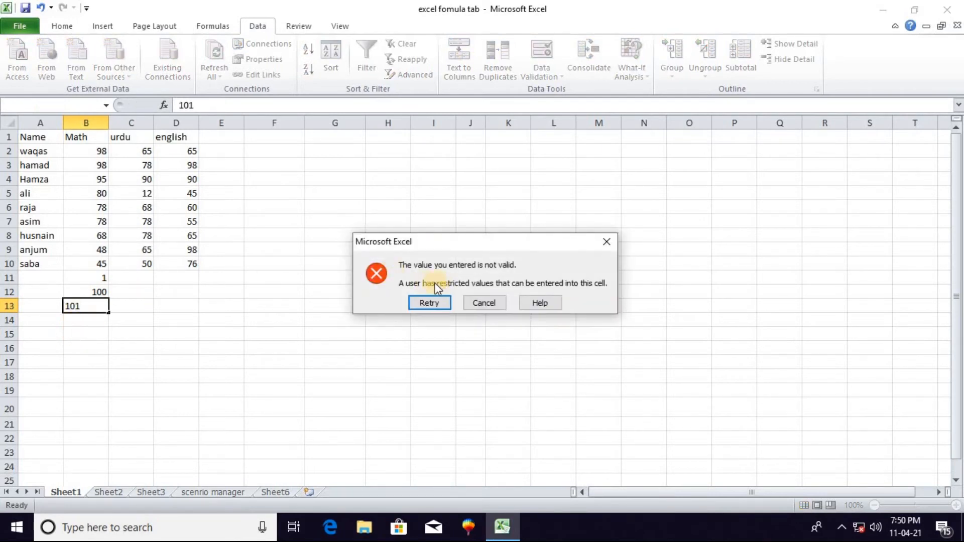
pyautogui.click(493, 302)
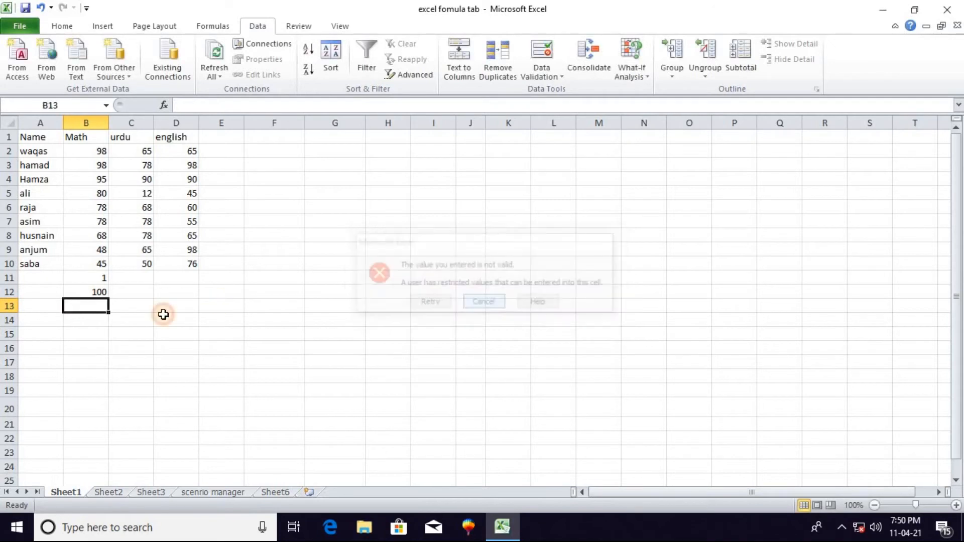
# Give the data validation of cell B13 a Stop-style error alert titled "incoret value"
pyautogui.click(542, 80)
pyautogui.click(576, 91)
pyautogui.click(561, 149)
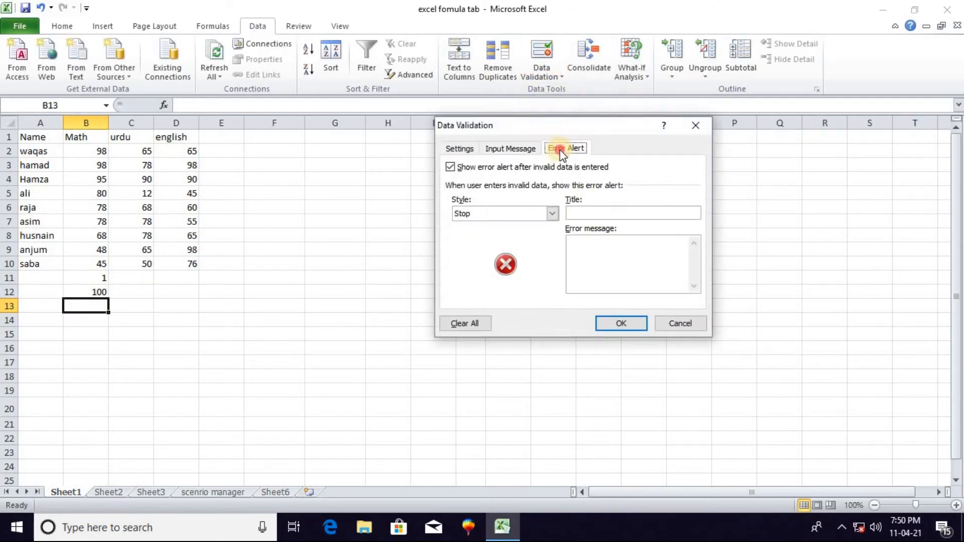
pyautogui.click(593, 215)
pyautogui.write('et value')
# Set the error alert's message to "please enter correct value" and apply the validation settings
pyautogui.click(576, 245)
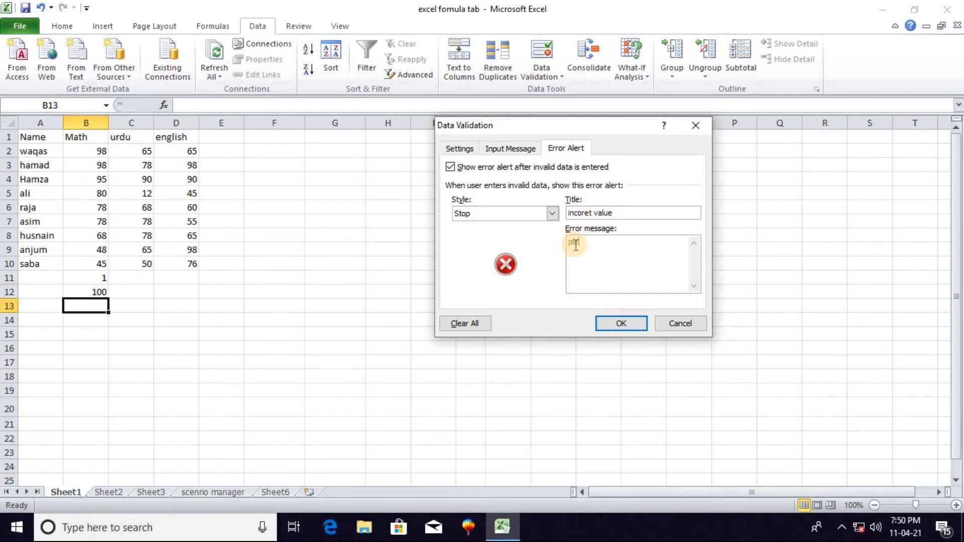
pyautogui.write('please enter correct cv')
pyautogui.press('BackSpace')
pyautogui.press('BackSpace')
pyautogui.write('lue')
pyautogui.click(627, 325)
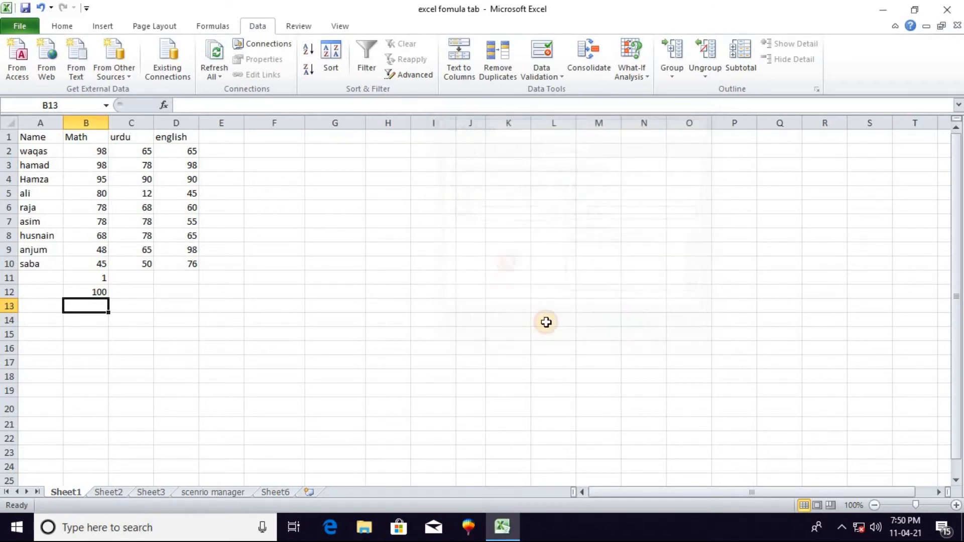
# Try to enter 102 in B13 to test the error alert, and cancel the entry
pyautogui.write('102')
pyautogui.press('Return')
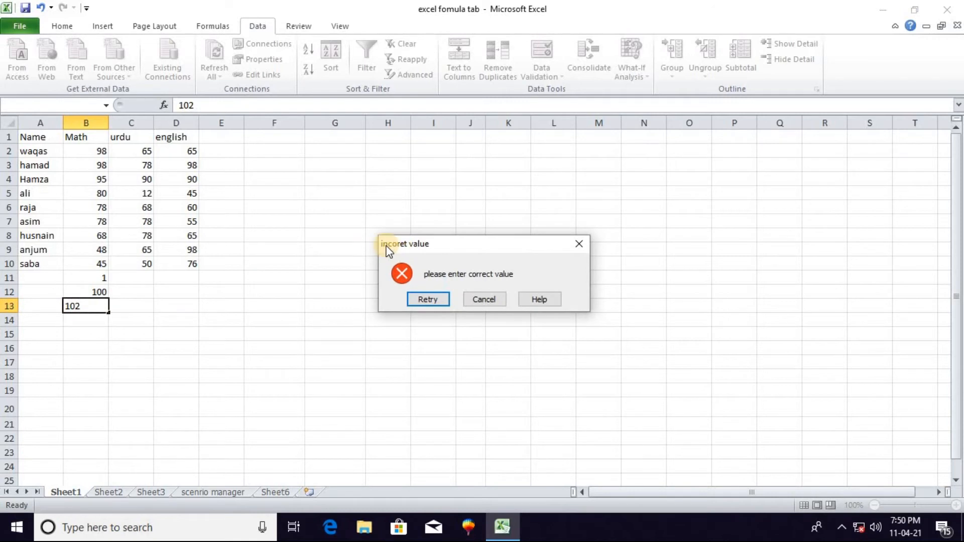
pyautogui.click(483, 300)
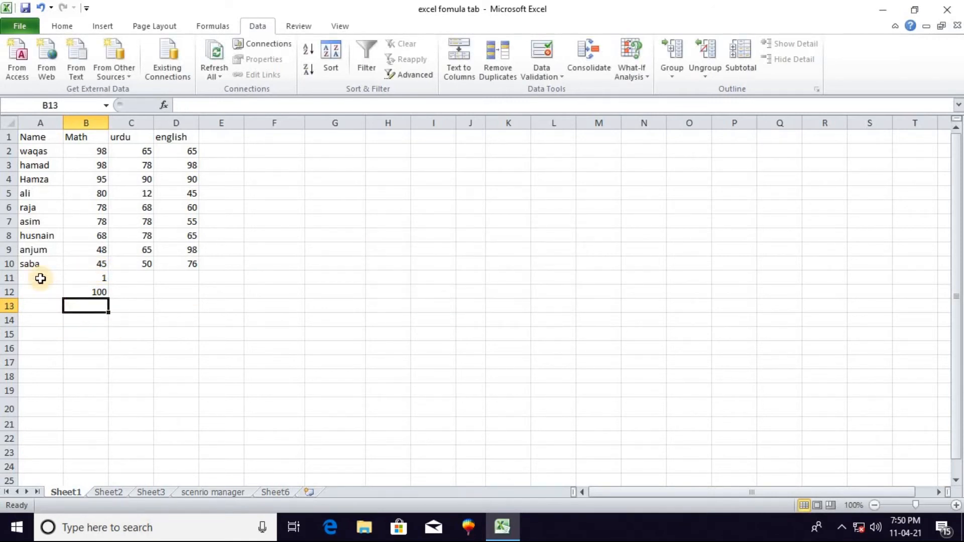
# Select the range A11:D16 and clear the validation circles
pyautogui.moveTo(40, 279); pyautogui.dragTo(176, 350)
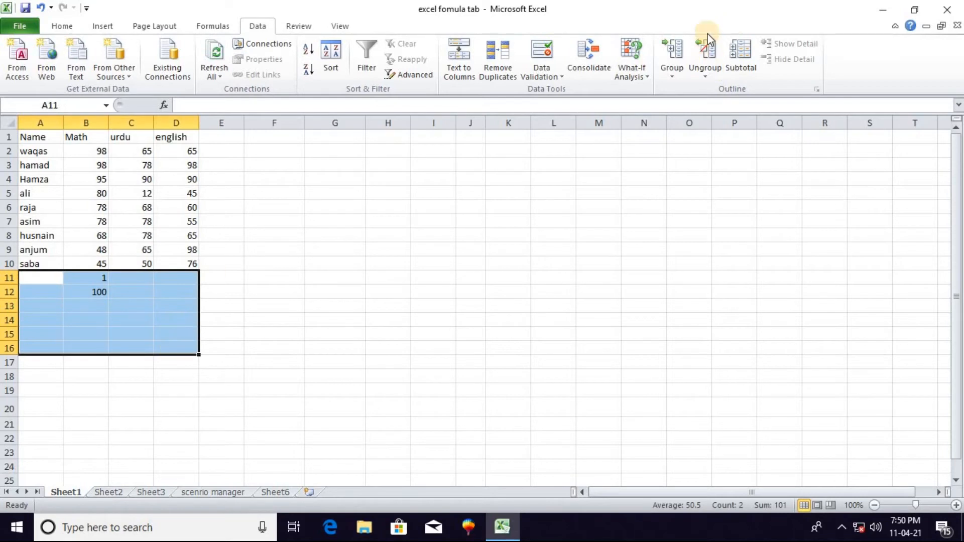
pyautogui.click(556, 75)
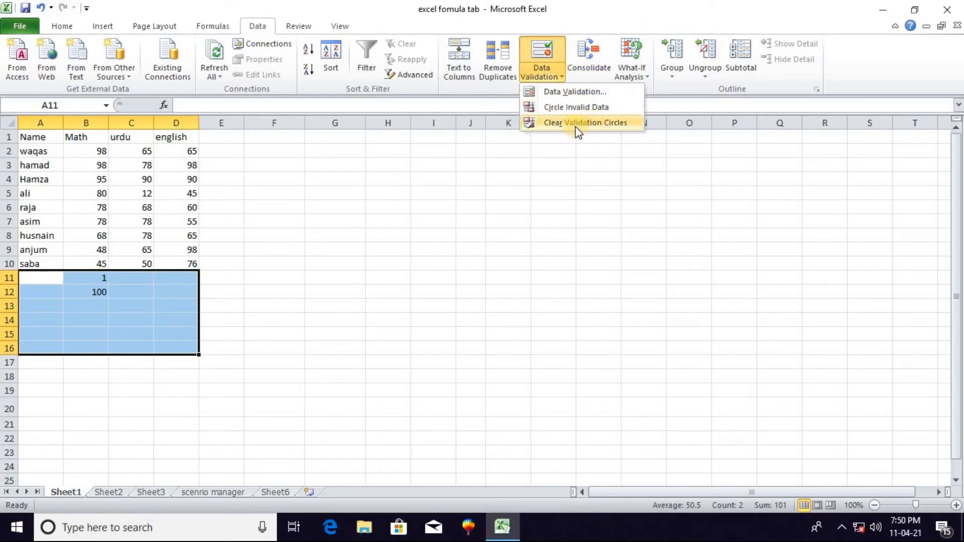
pyautogui.click(540, 124)
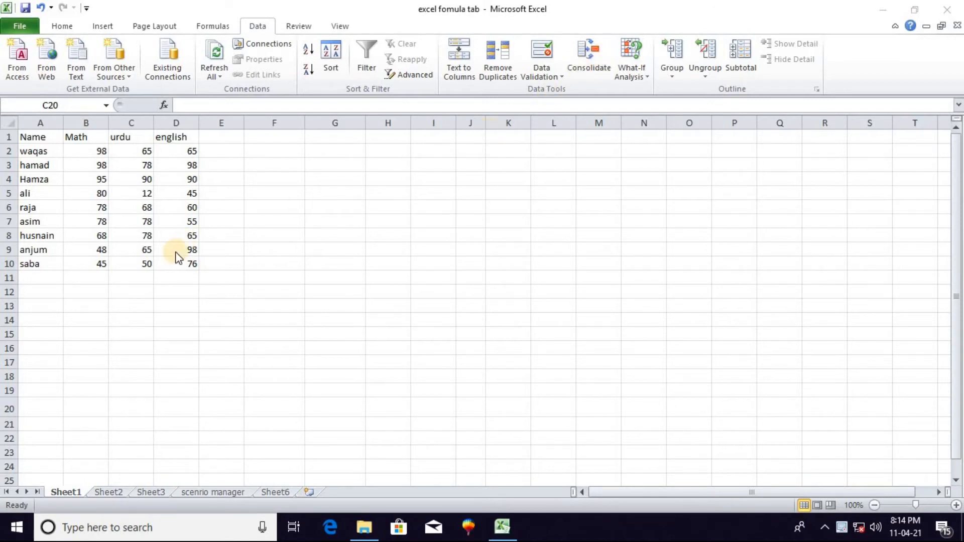
# Copy the marks table A1:D10 from Sheet1 and paste it at cell A1 of Sheet2
pyautogui.click(31, 137)
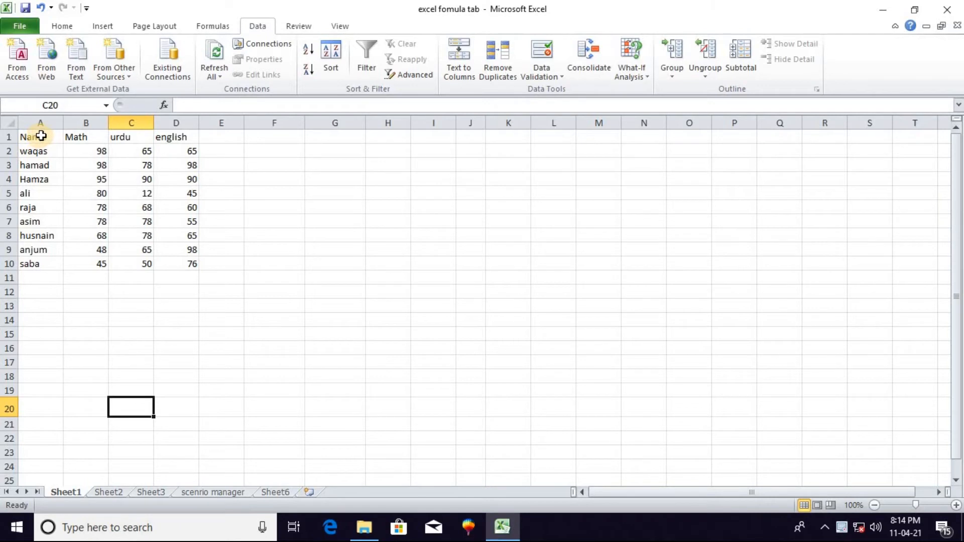
pyautogui.click(32, 138)
pyautogui.moveTo(33, 138); pyautogui.dragTo(173, 262)
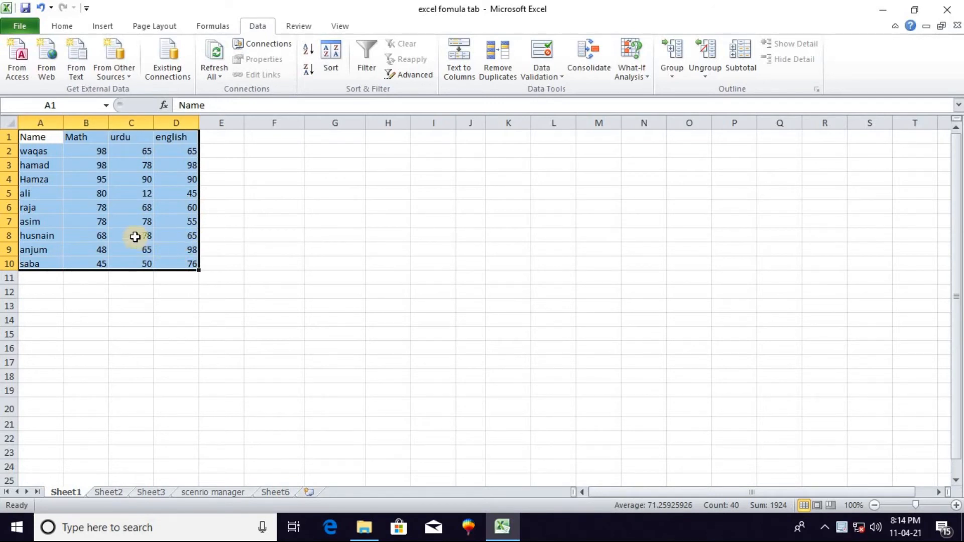
pyautogui.click(103, 491)
pyautogui.click(67, 494)
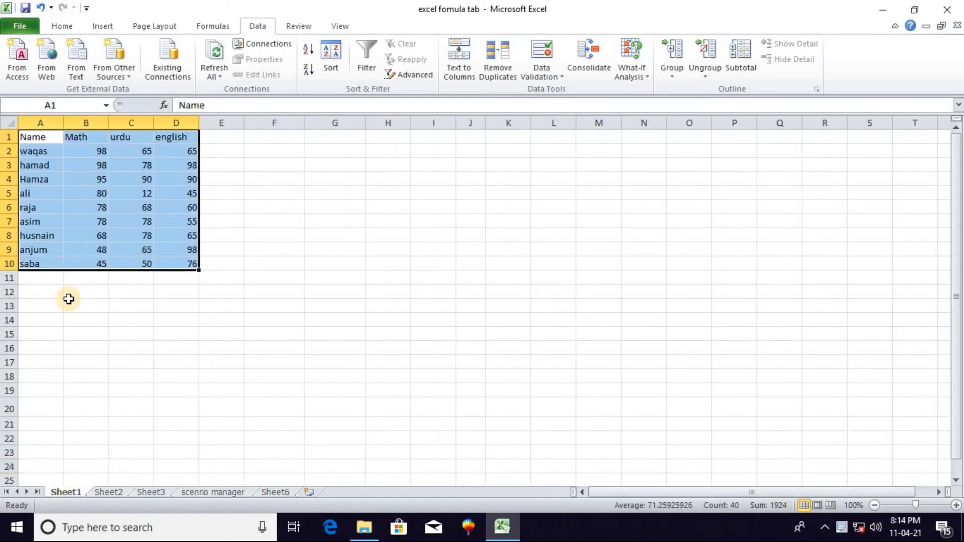
pyautogui.hotkey('ctrl', 'c')
pyautogui.click(112, 492)
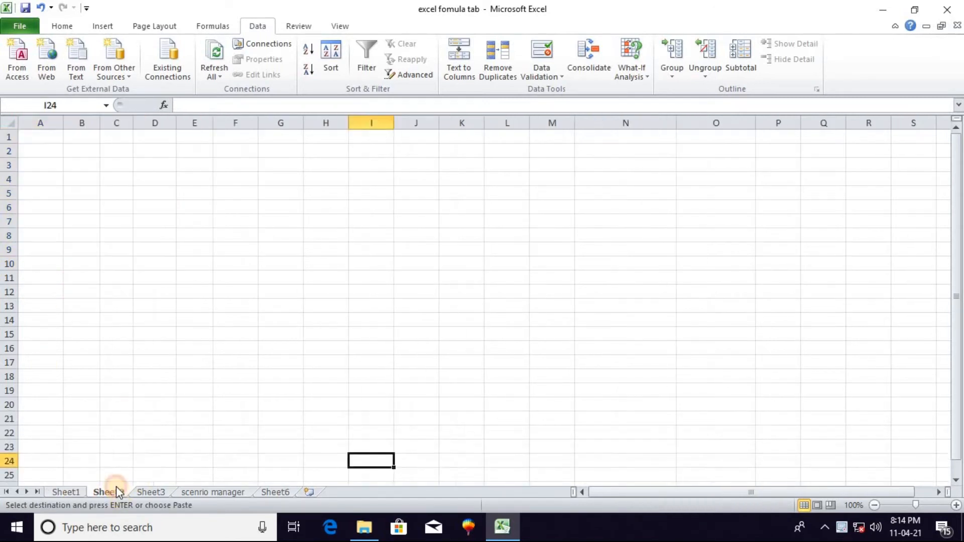
pyautogui.click(51, 141)
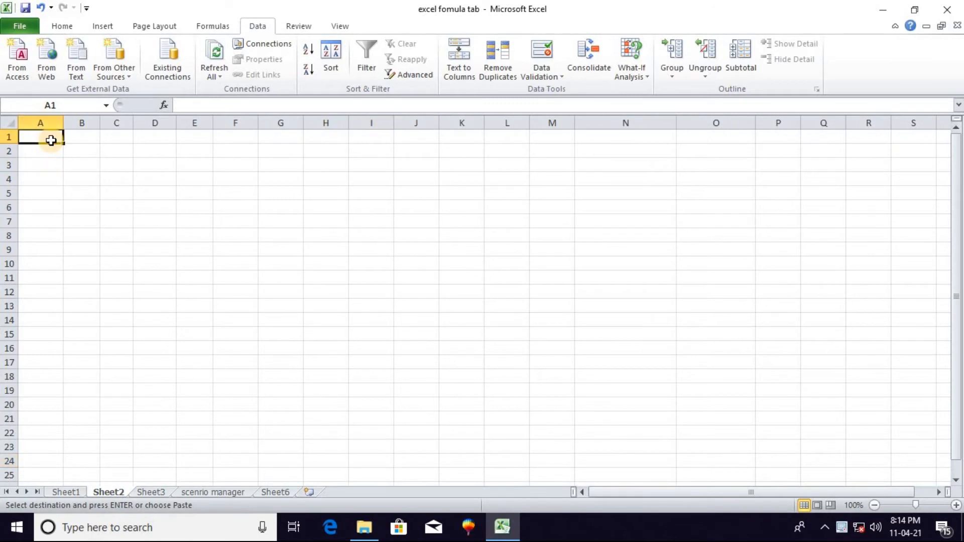
pyautogui.hotkey('ctrl', 'v')
pyautogui.click(118, 320)
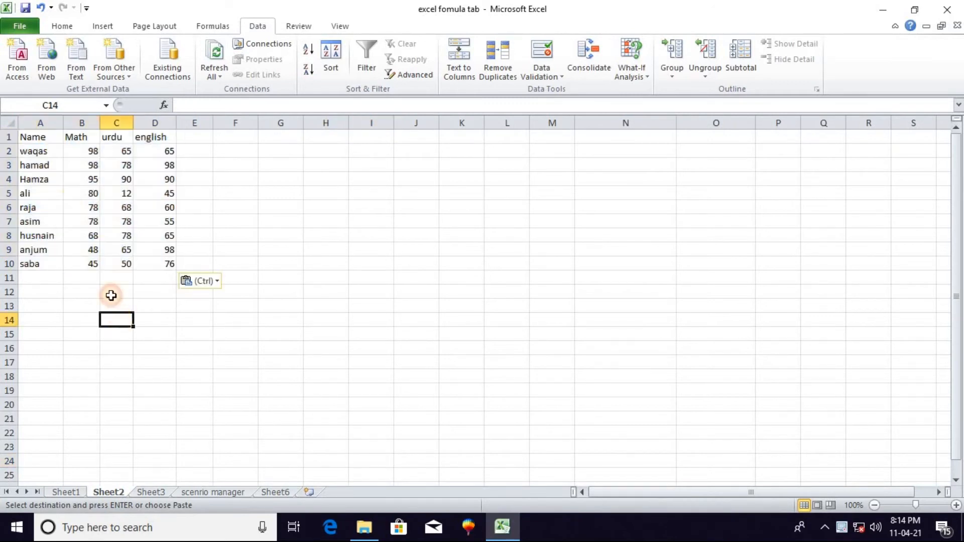
# Change the marks in row 10 of Sheet2 to Math 20, urdu 10 and english 20
pyautogui.click(94, 266)
pyautogui.write('0')
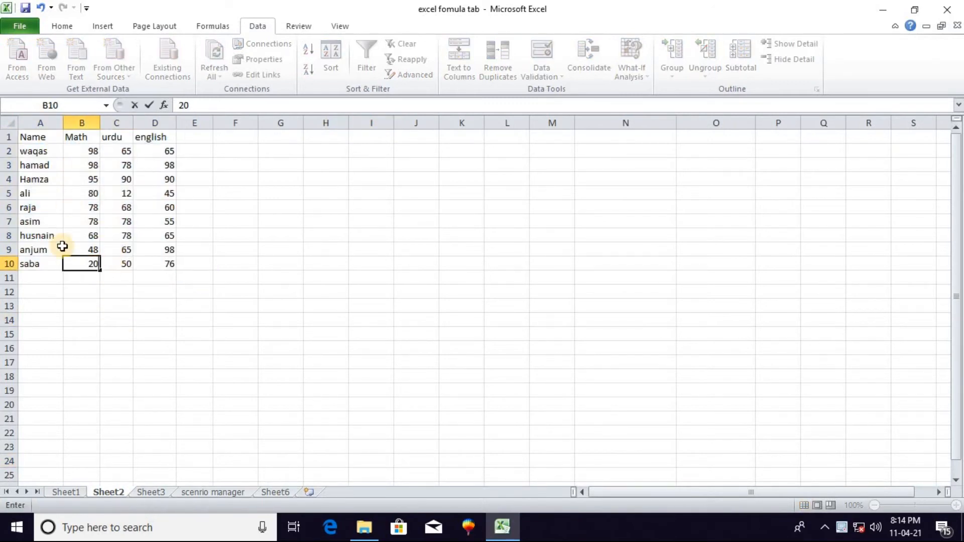
pyautogui.click(130, 264)
pyautogui.write('10')
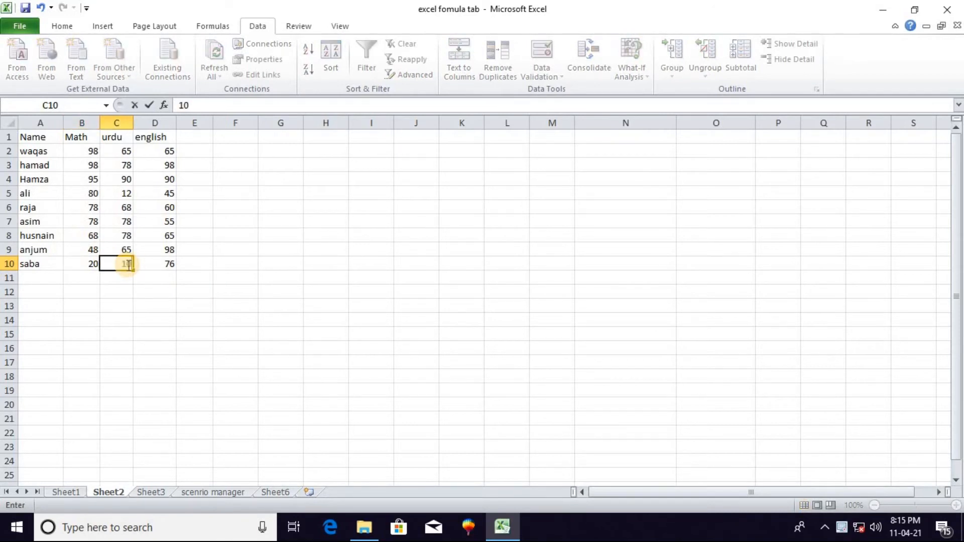
pyautogui.click(138, 263)
pyautogui.write('20')
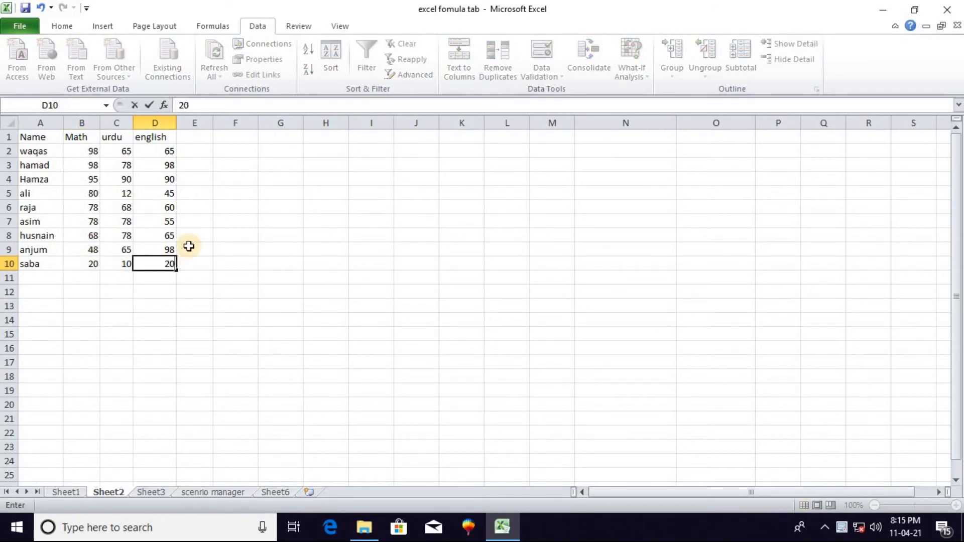
# Change the marks in row 2 of Sheet2 to Math 45, urdu 20 and english 45
pyautogui.click(94, 152)
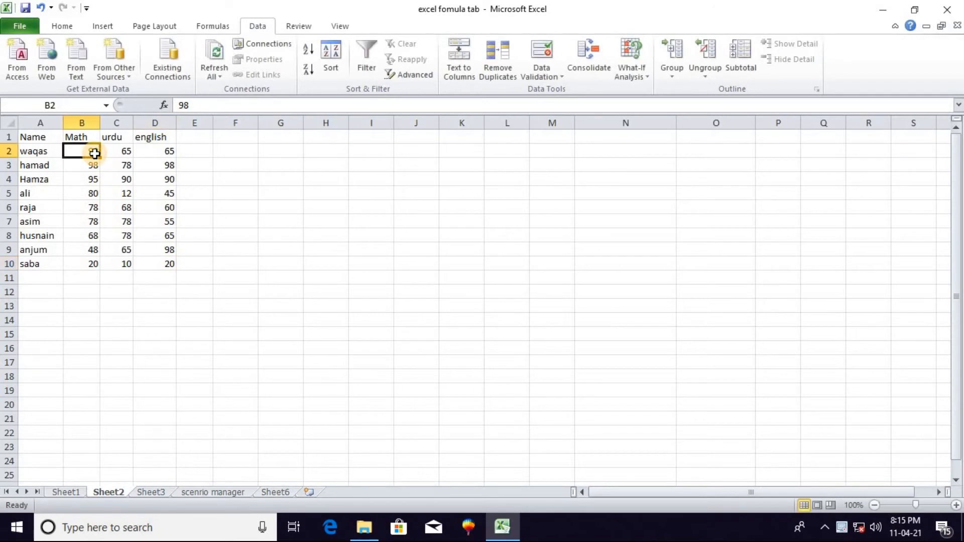
pyautogui.write('45')
pyautogui.click(118, 155)
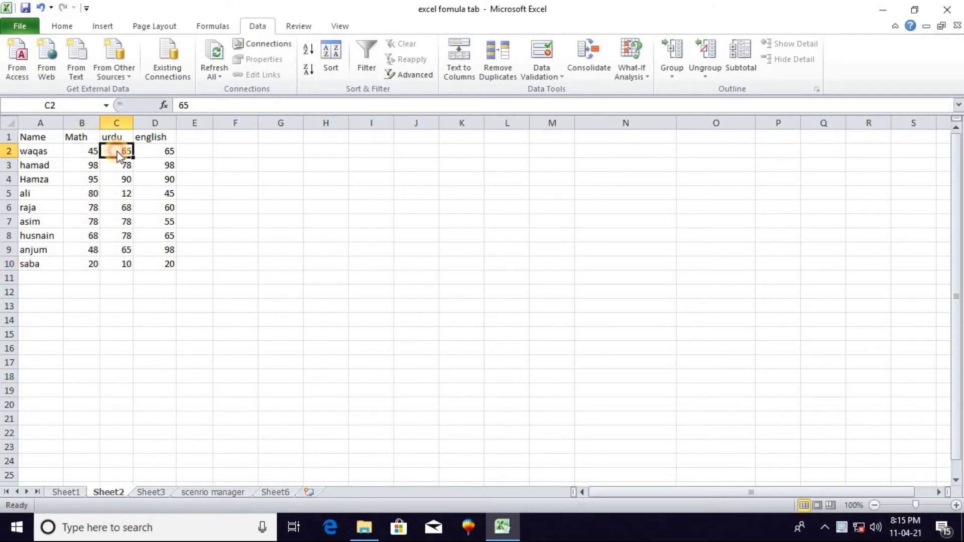
pyautogui.write('20')
pyautogui.click(162, 153)
pyautogui.write('45')
# Set the urdu mark in cell C6 of Sheet2 to 98
pyautogui.click(113, 206)
pyautogui.write('45')
pyautogui.click(135, 239)
pyautogui.click(96, 217)
pyautogui.click(121, 208)
pyautogui.write('98')
pyautogui.click(140, 333)
# Compare with Sheet1 and set the Math mark in cell B2 of Sheet2 to 12
pyautogui.click(71, 493)
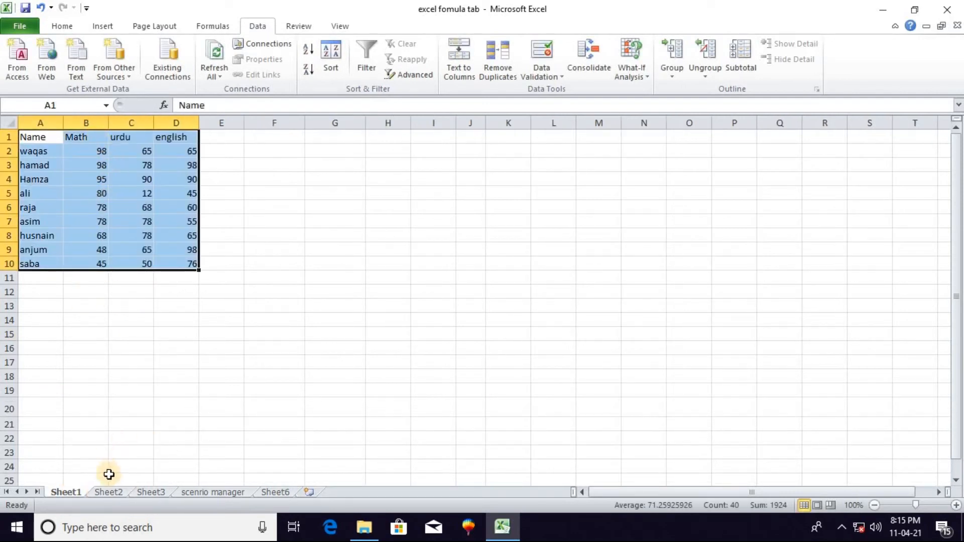
pyautogui.click(113, 494)
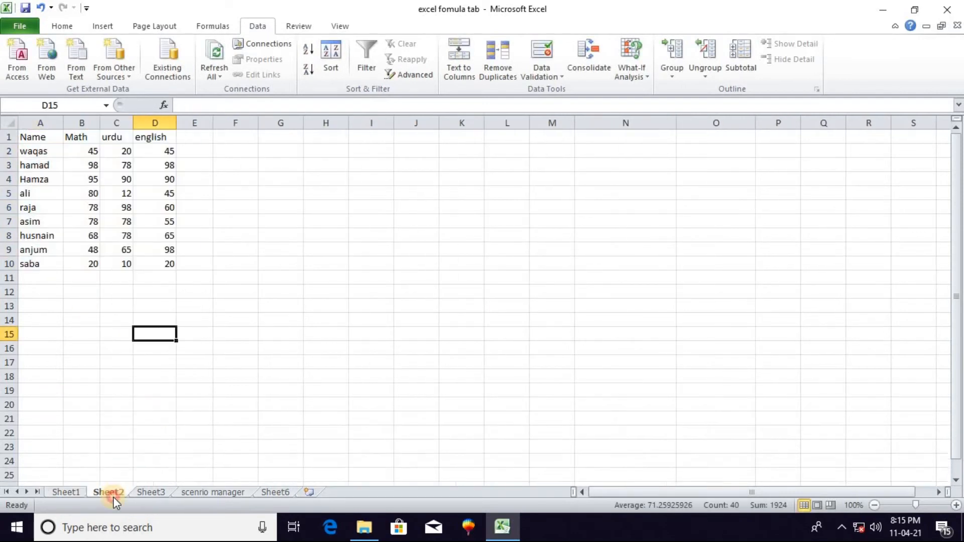
pyautogui.click(89, 153)
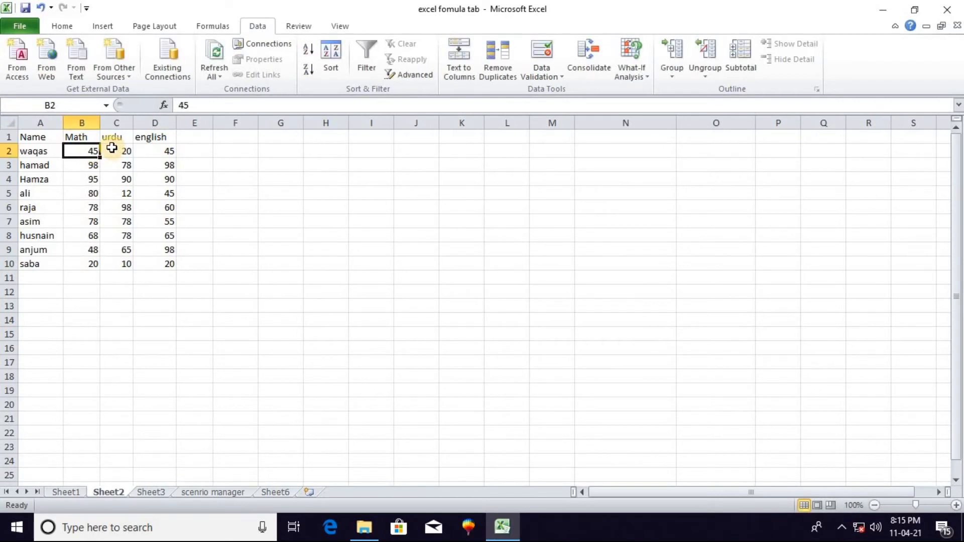
pyautogui.click(108, 236)
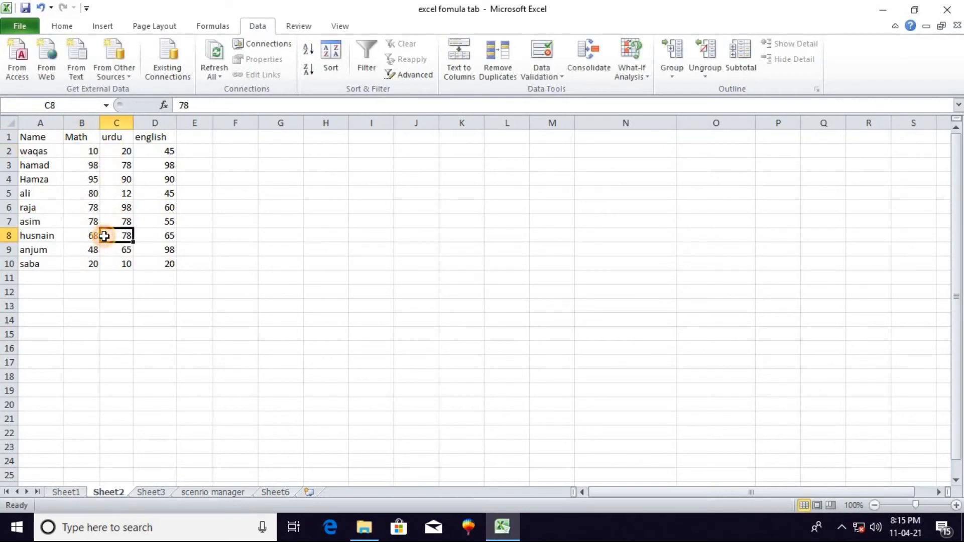
pyautogui.click(94, 151)
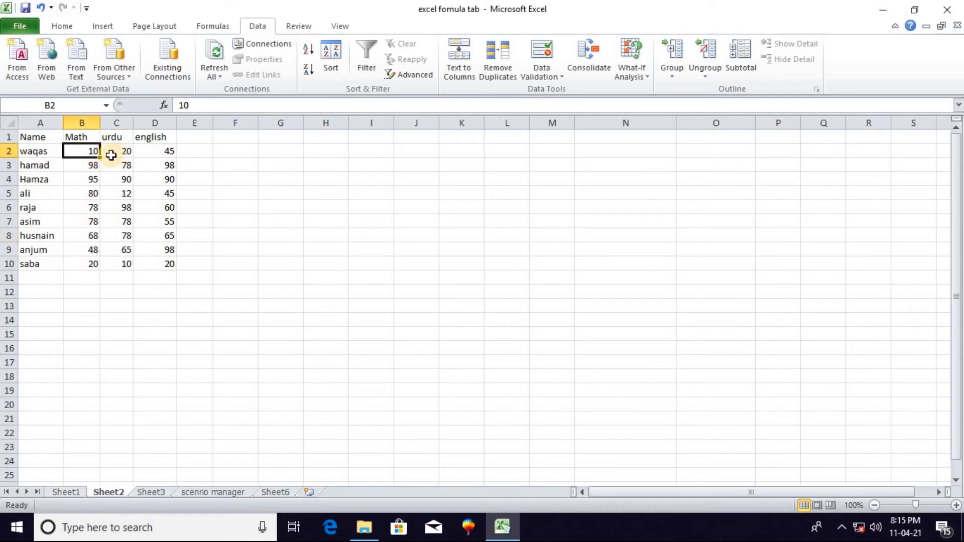
pyautogui.write('12')
pyautogui.click(88, 197)
pyautogui.click(84, 152)
pyautogui.click(66, 493)
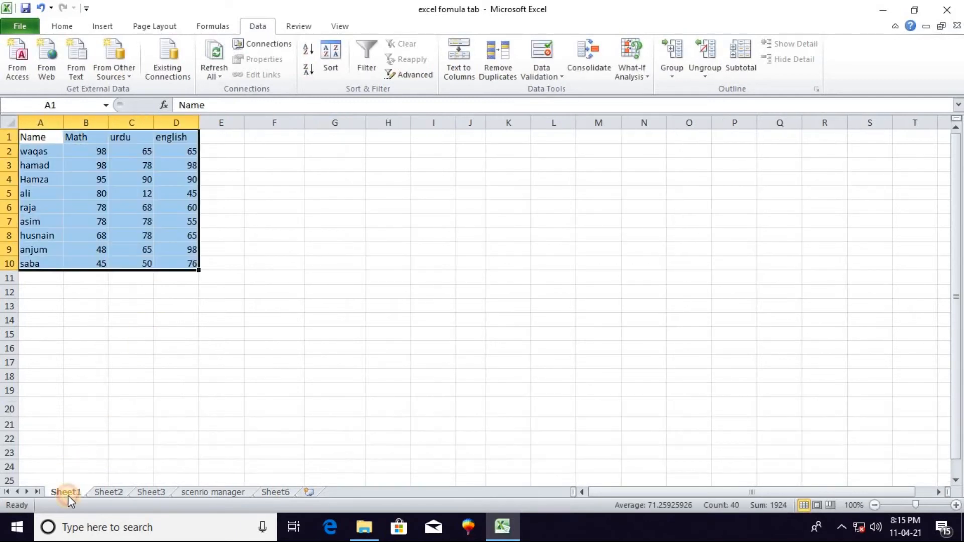
pyautogui.click(108, 491)
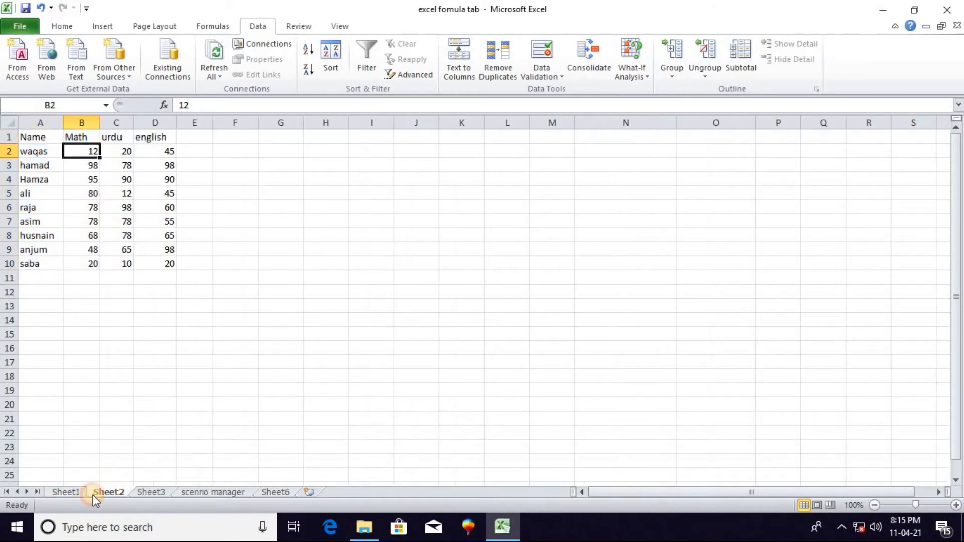
pyautogui.click(151, 494)
pyautogui.click(67, 491)
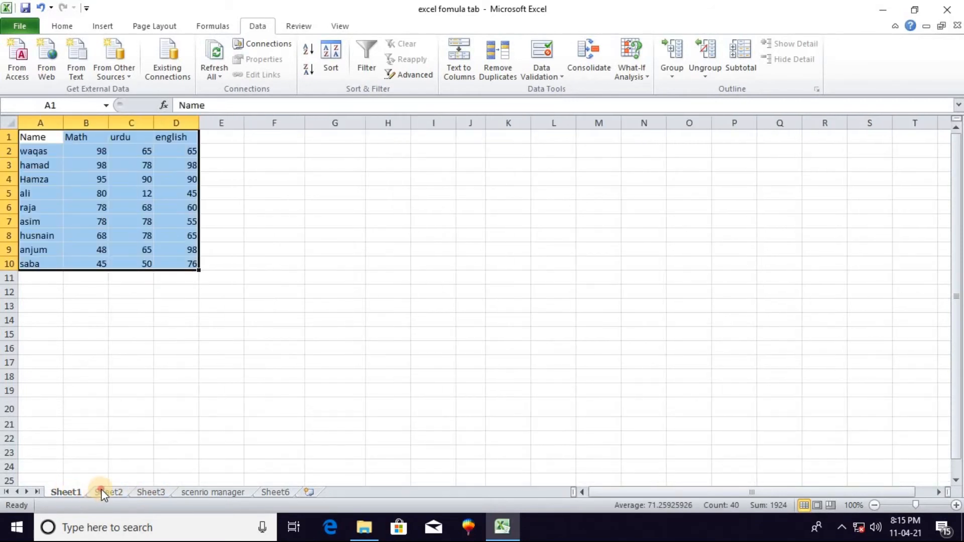
pyautogui.click(107, 492)
# Start a Sum consolidation in cell A1 of Sheet3 and delete the existing Sheet1 and Sheet2 references
pyautogui.click(152, 491)
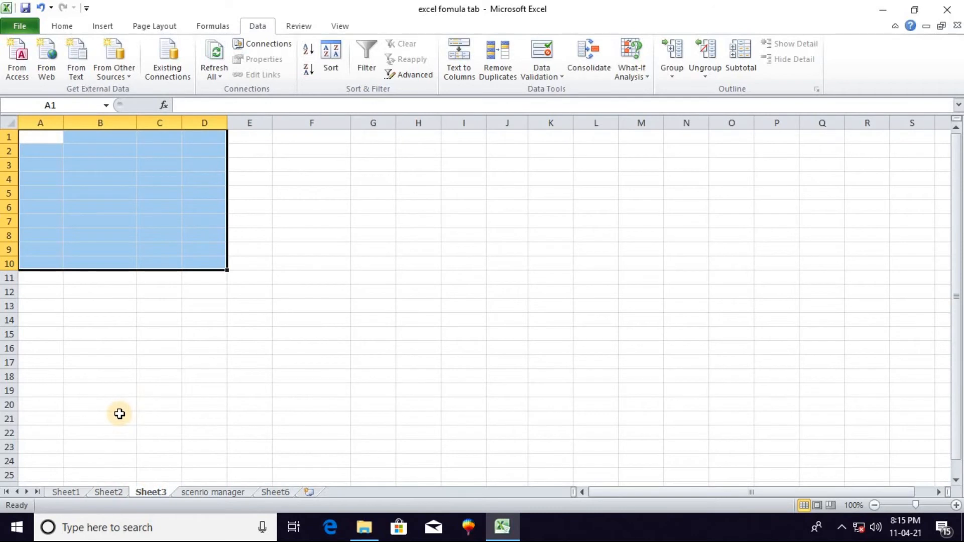
pyautogui.click(61, 191)
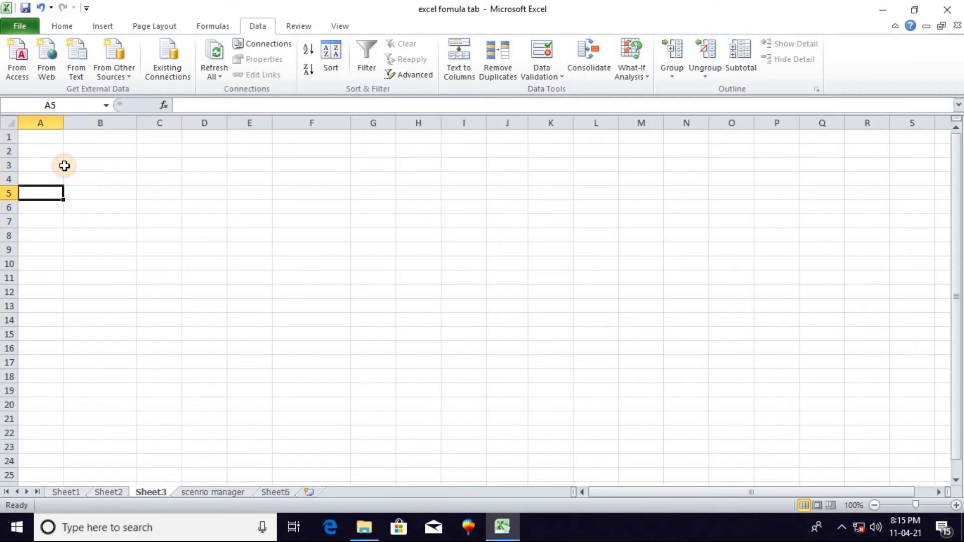
pyautogui.click(52, 137)
pyautogui.click(589, 74)
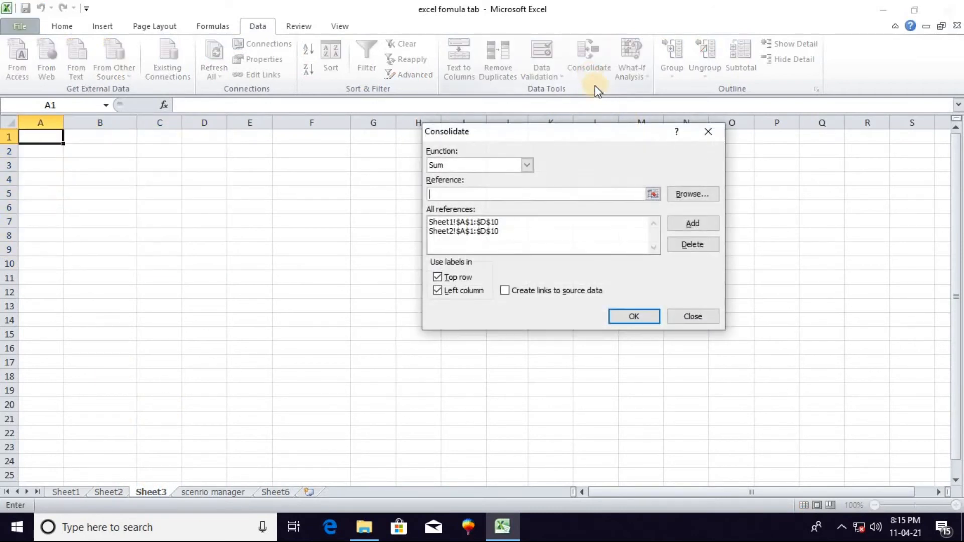
pyautogui.click(626, 225)
pyautogui.click(676, 244)
pyautogui.click(517, 222)
pyautogui.click(683, 243)
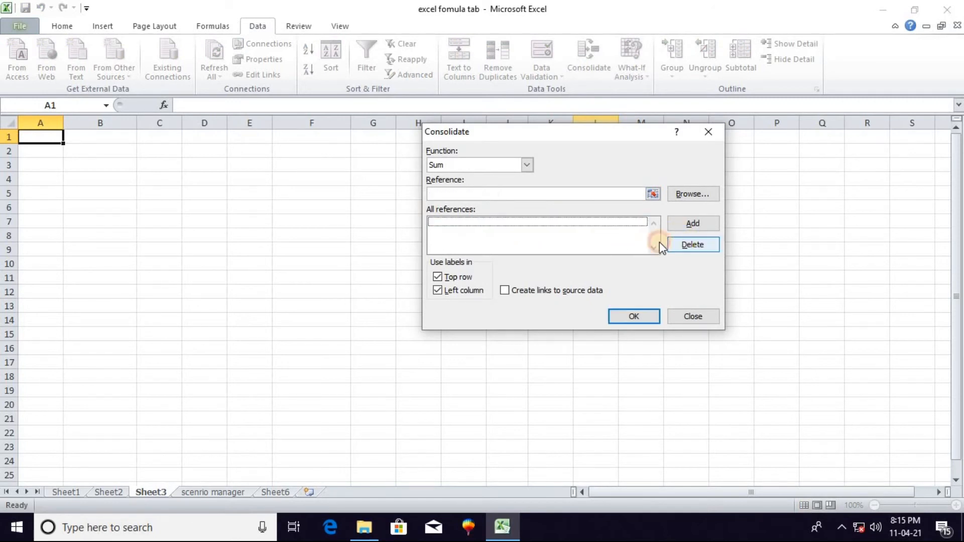
# Add the range A1:D10 of Sheet1 to the consolidation references
pyautogui.click(653, 195)
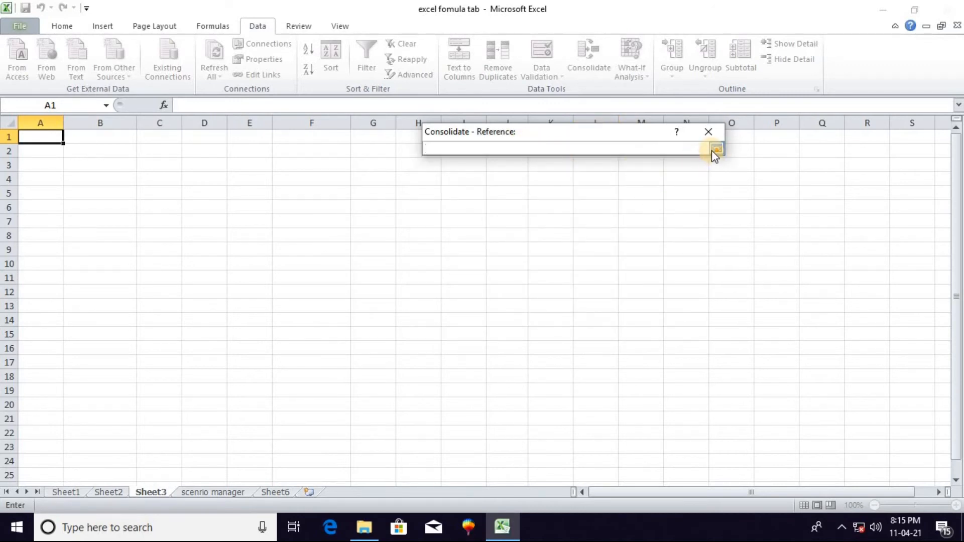
pyautogui.click(72, 494)
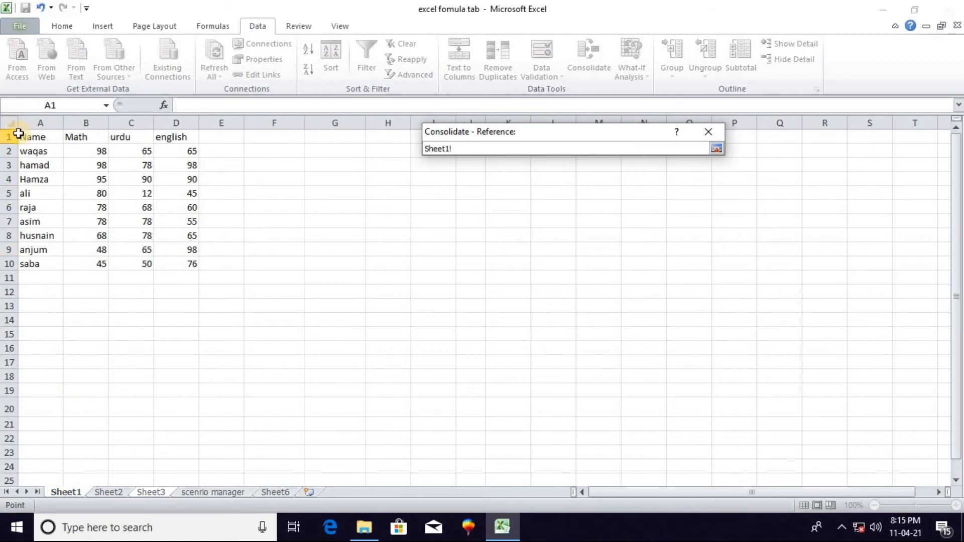
pyautogui.moveTo(34, 137); pyautogui.dragTo(185, 263)
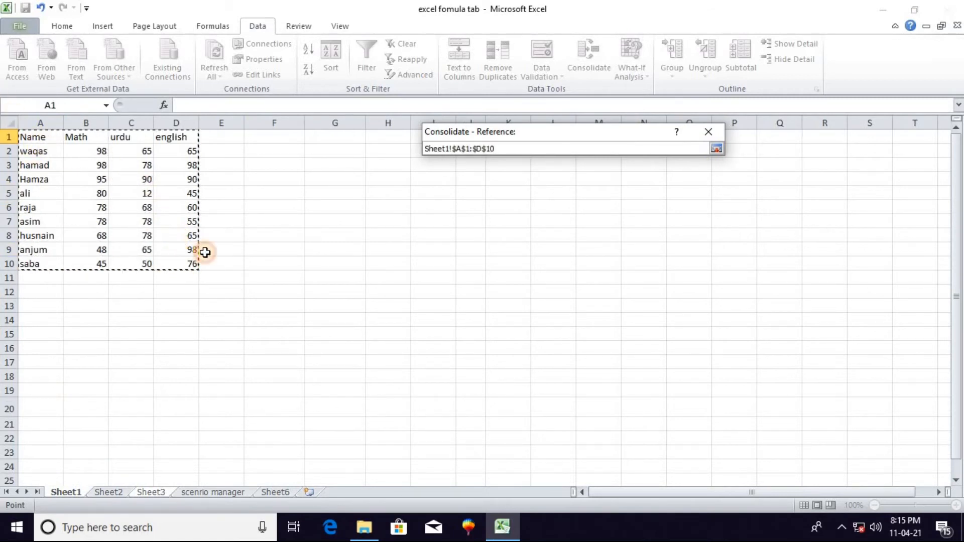
pyautogui.click(717, 149)
pyautogui.click(694, 223)
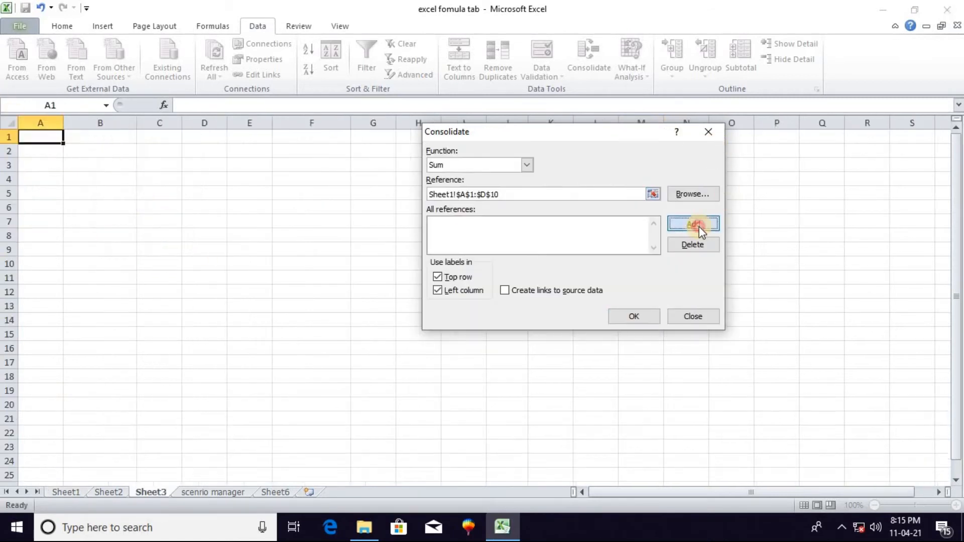
# Add the range A1:D10 of Sheet2 to the consolidation references
pyautogui.click(107, 492)
pyautogui.press('BackSpace')
pyautogui.press('BackSpace')
pyautogui.press('BackSpace')
pyautogui.press('BackSpace')
pyautogui.press('BackSpace')
pyautogui.press('BackSpace')
pyautogui.press('BackSpace')
pyautogui.press('BackSpace')
pyautogui.press('BackSpace')
pyautogui.press('BackSpace')
pyautogui.press('BackSpace')
pyautogui.press('BackSpace')
pyautogui.press('BackSpace')
pyautogui.press('BackSpace')
pyautogui.press('BackSpace')
pyautogui.press('BackSpace')
pyautogui.press('BackSpace')
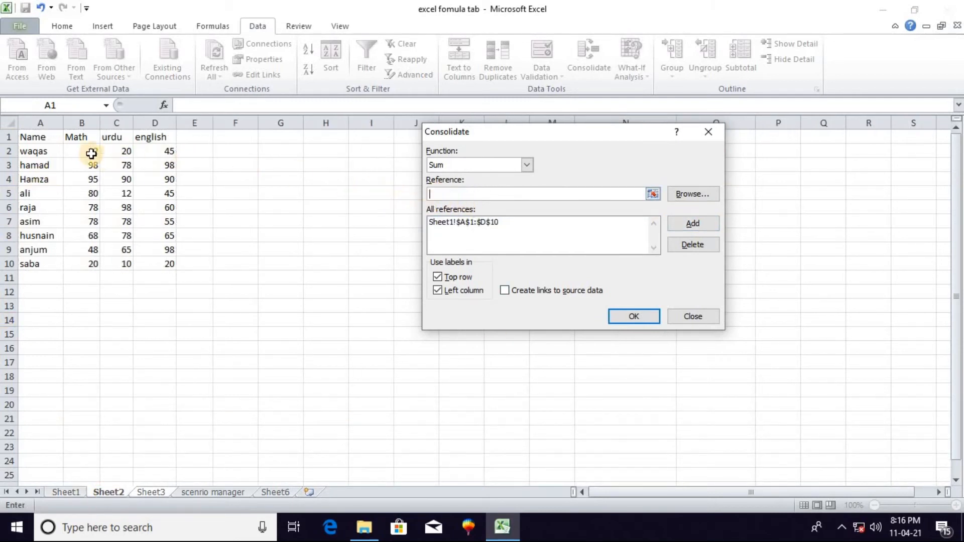
pyautogui.moveTo(31, 137); pyautogui.dragTo(156, 265)
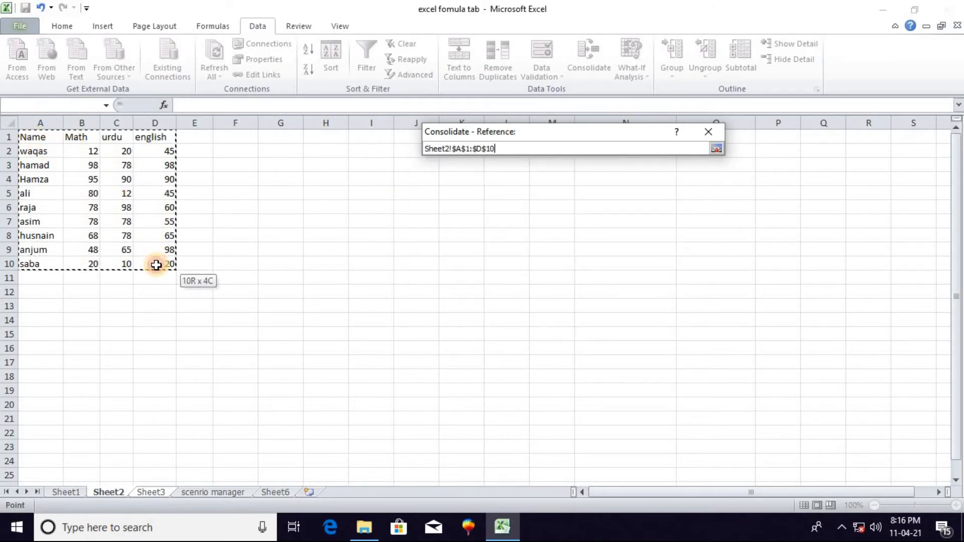
pyautogui.click(683, 227)
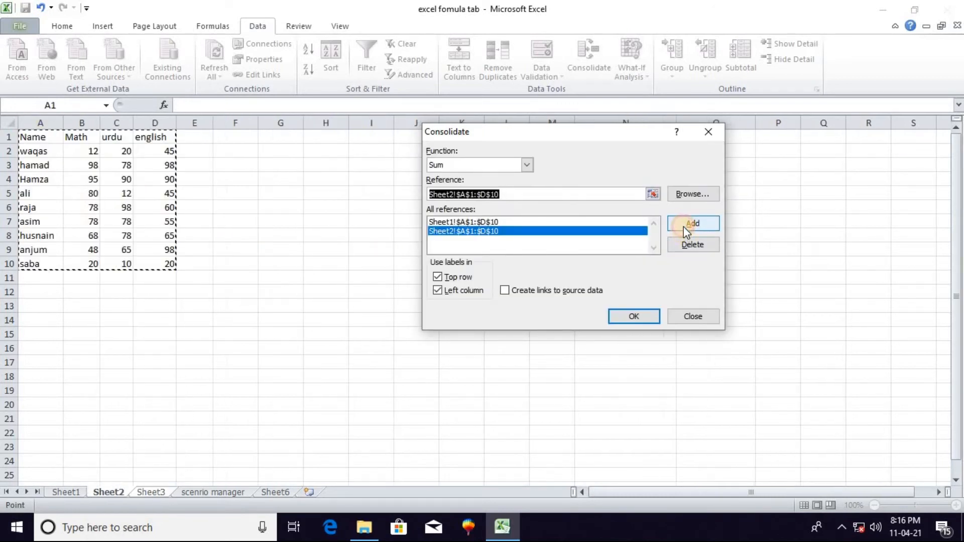
# Run the Sum consolidation into Sheet3 using labels from the top row and left column
pyautogui.click(442, 277)
pyautogui.hotkey('ctrl', 'pagedown')
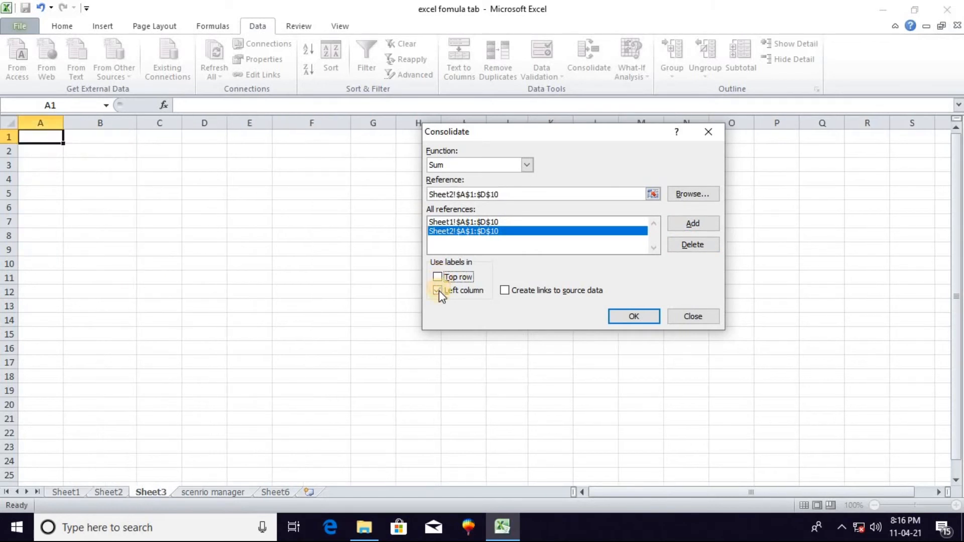
pyautogui.click(438, 276)
pyautogui.click(439, 290)
pyautogui.click(643, 319)
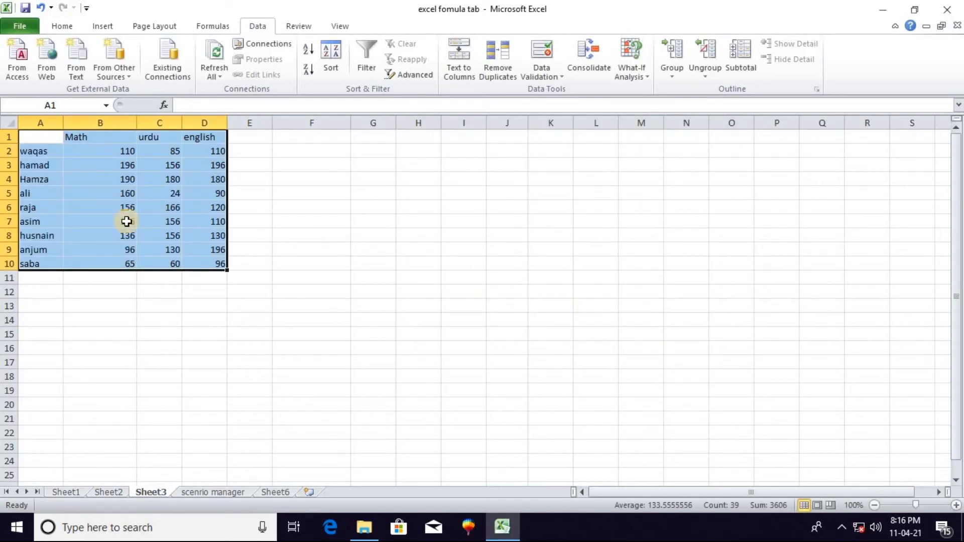
# Compare the consolidated marks in Sheet3 with the source marks in Sheet1 and Sheet2, especially the Math mark in B2
pyautogui.click(39, 164)
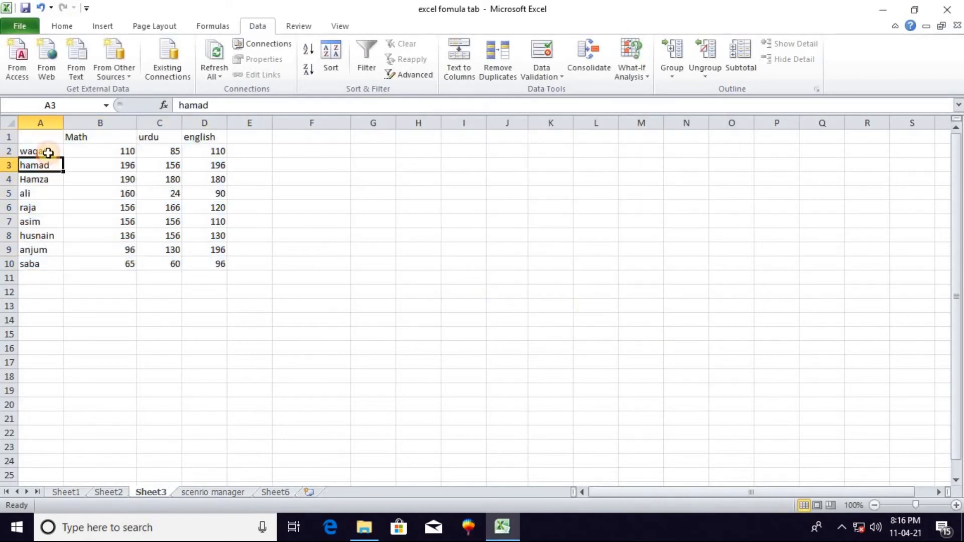
pyautogui.click(64, 493)
pyautogui.click(103, 492)
pyautogui.click(149, 491)
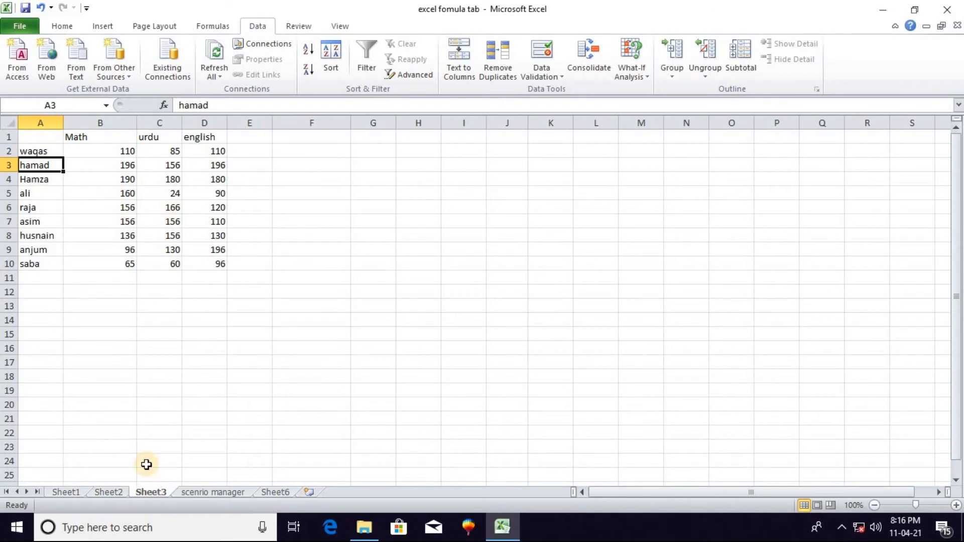
pyautogui.click(98, 150)
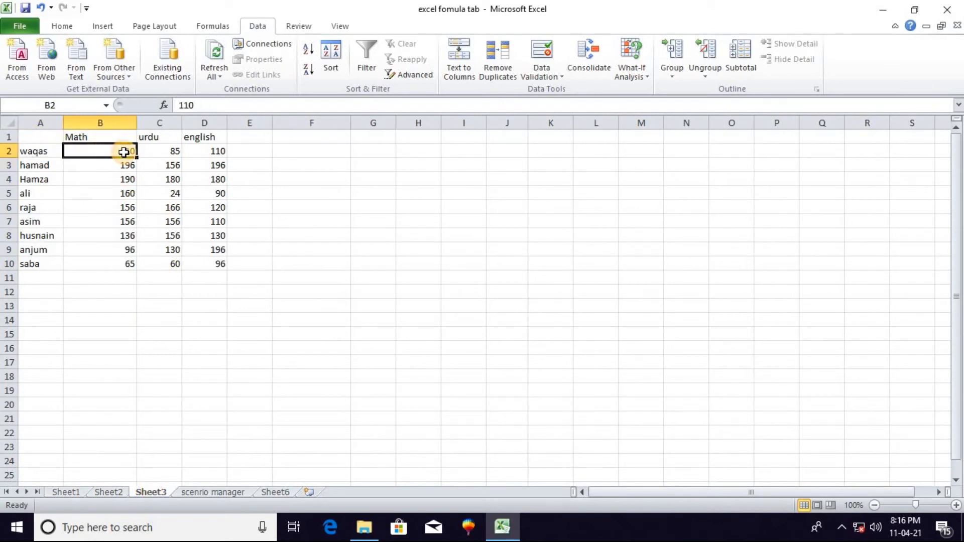
pyautogui.click(103, 492)
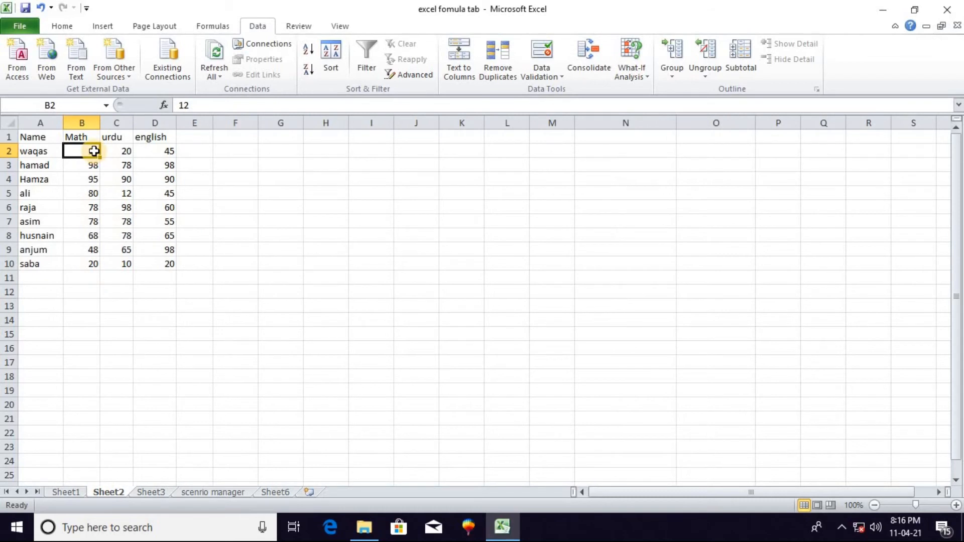
pyautogui.click(68, 491)
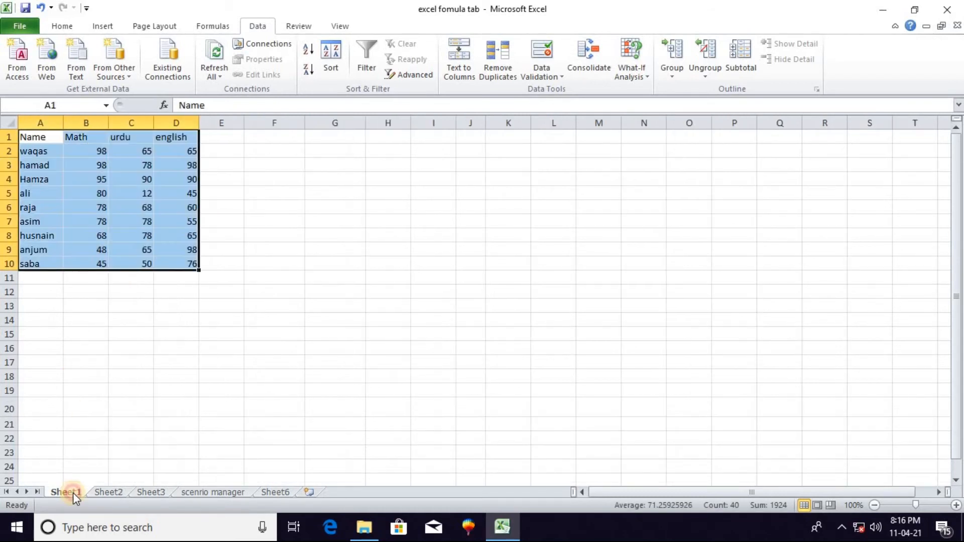
pyautogui.click(153, 491)
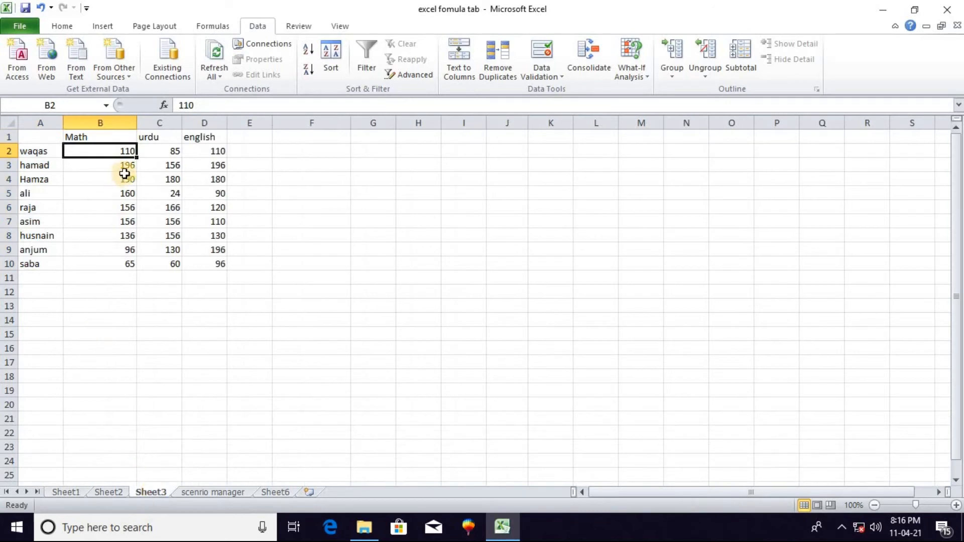
pyautogui.click(68, 493)
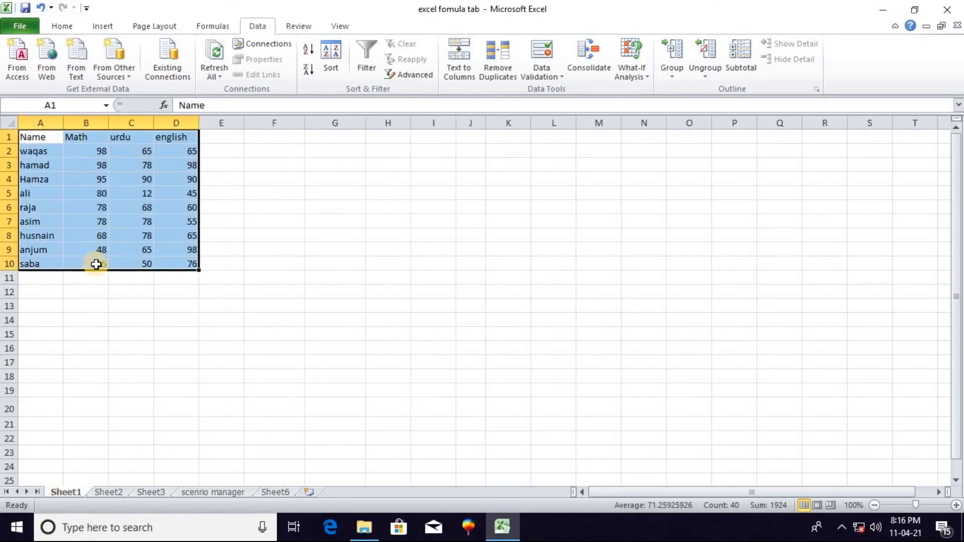
pyautogui.click(108, 490)
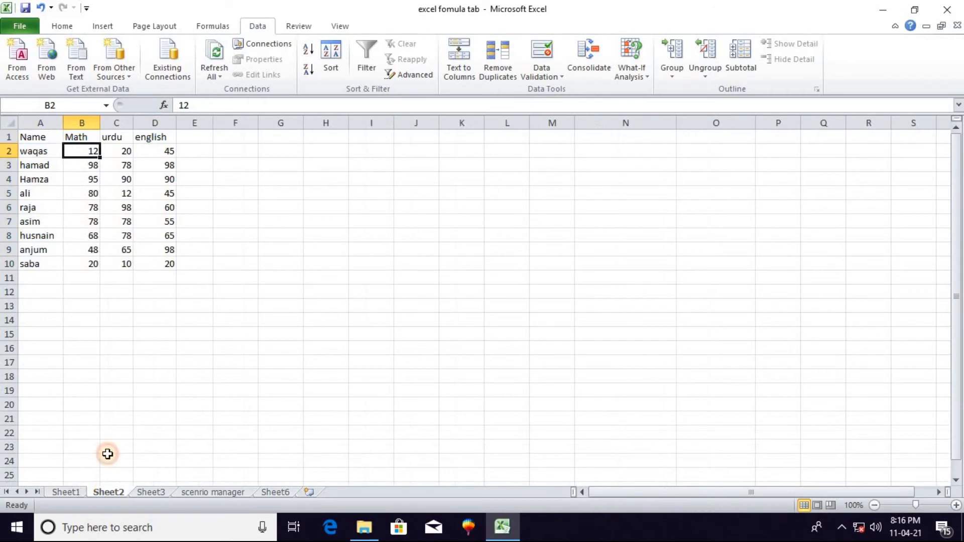
pyautogui.click(156, 493)
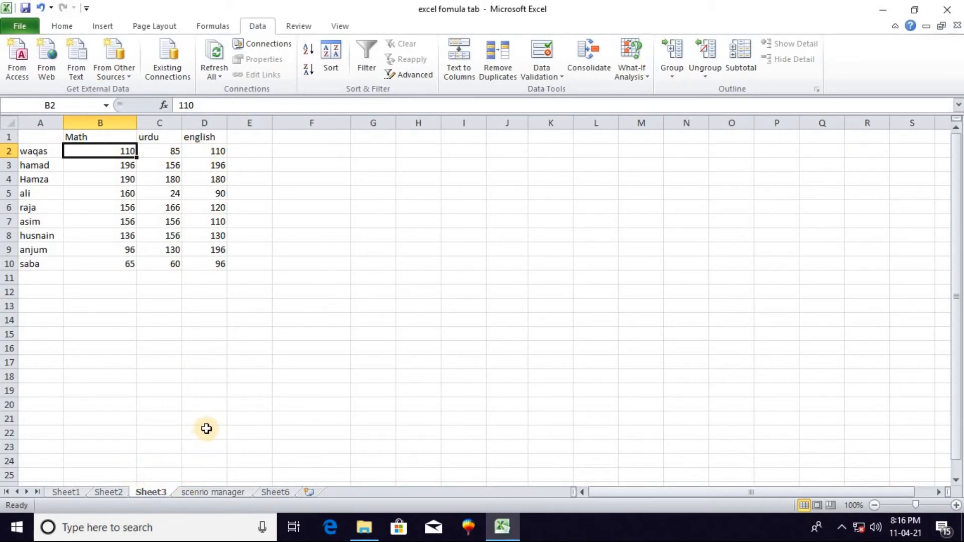
pyautogui.click(68, 493)
pyautogui.click(146, 333)
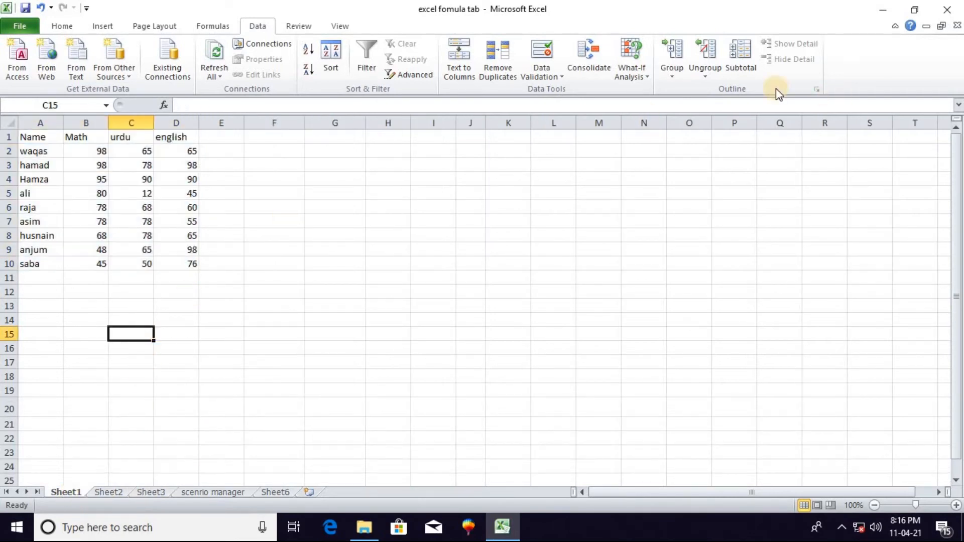
# Switch to the scenrio manager worksheet with the item price list for What-If Analysis
pyautogui.click(649, 76)
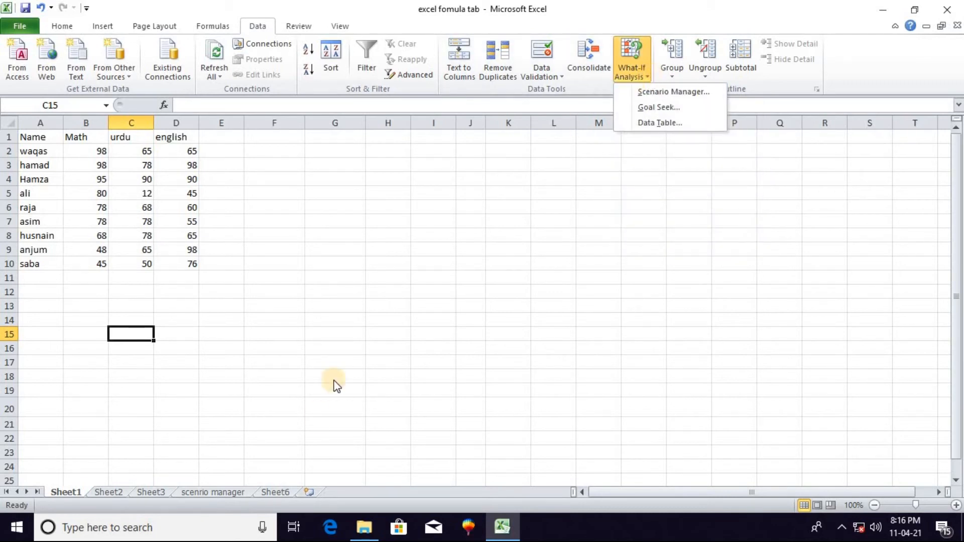
pyautogui.click(209, 491)
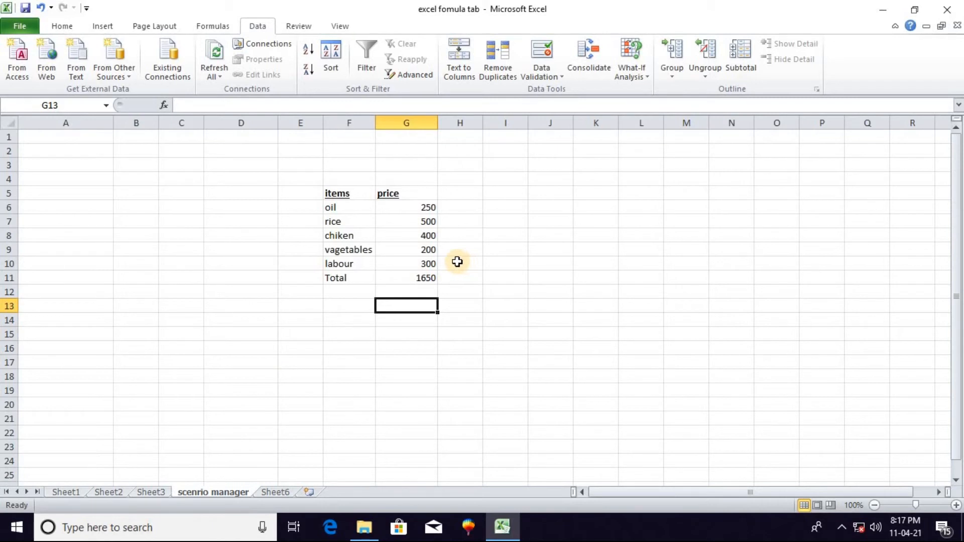
pyautogui.click(370, 332)
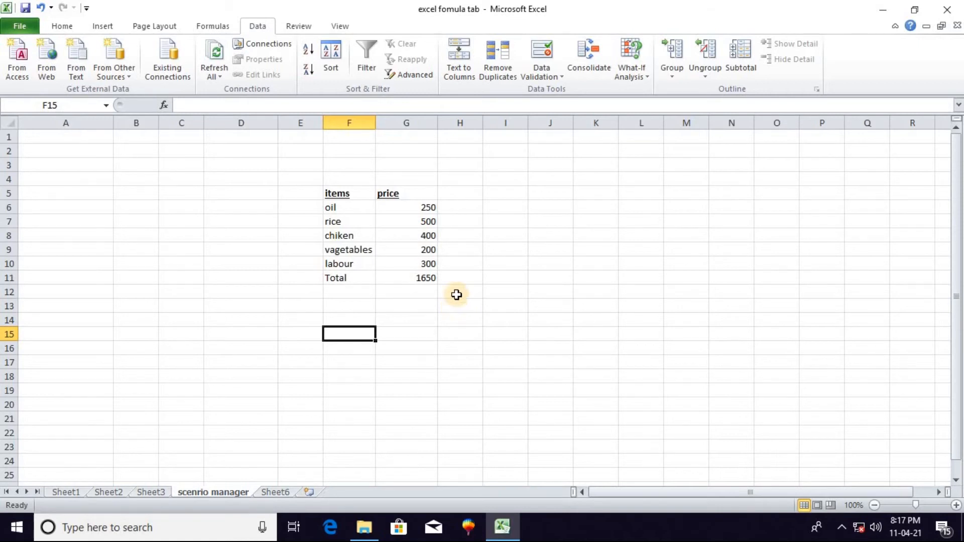
# Examine the items, their prices and the total in the price list on the scenrio manager sheet
pyautogui.click(639, 79)
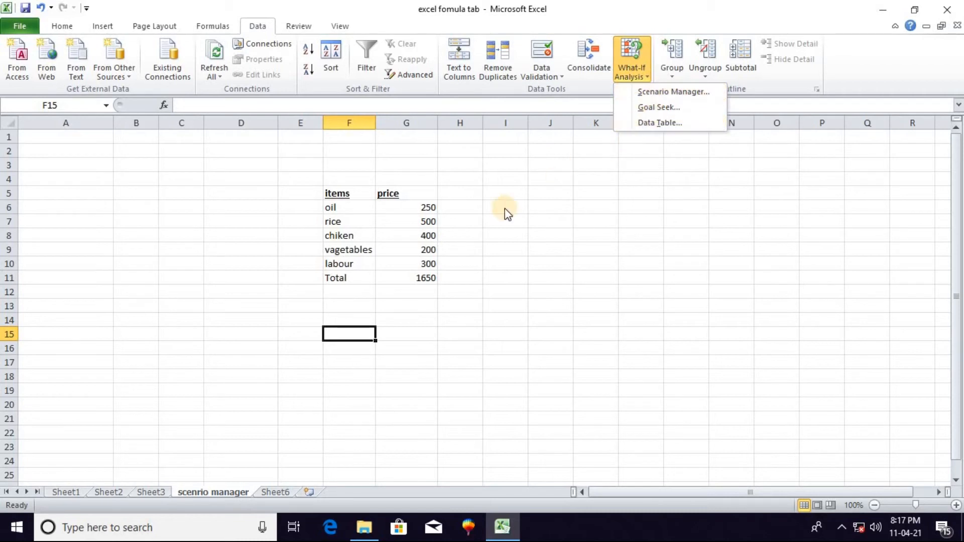
pyautogui.click(336, 207)
pyautogui.click(336, 207)
pyautogui.click(424, 207)
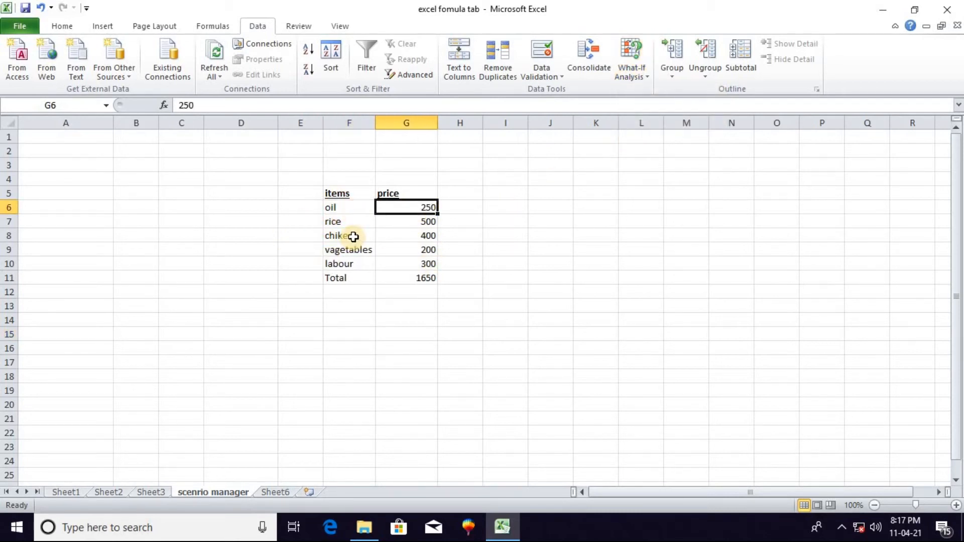
pyautogui.click(340, 234)
pyautogui.click(427, 224)
pyautogui.click(367, 247)
pyautogui.click(404, 280)
pyautogui.click(331, 262)
pyautogui.click(397, 210)
pyautogui.click(357, 291)
pyautogui.click(348, 329)
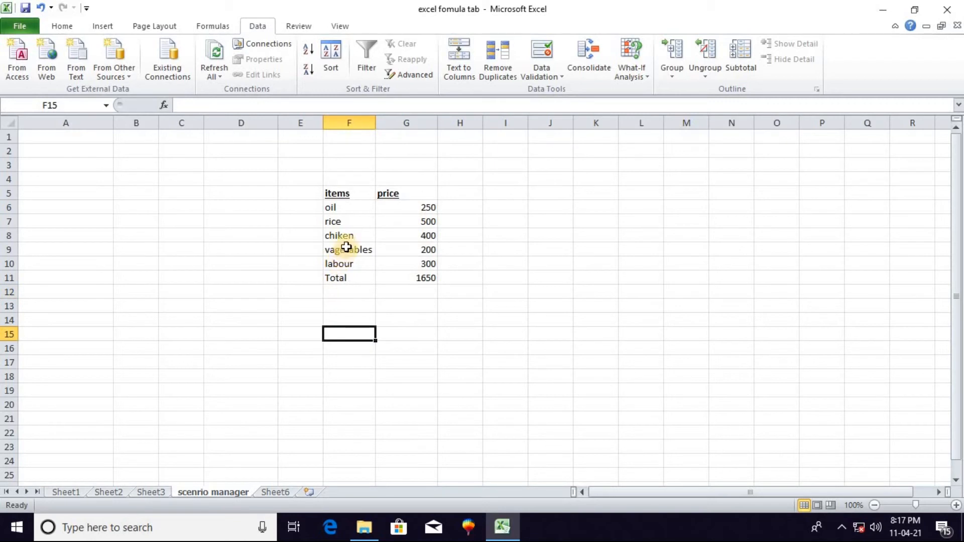
pyautogui.click(345, 295)
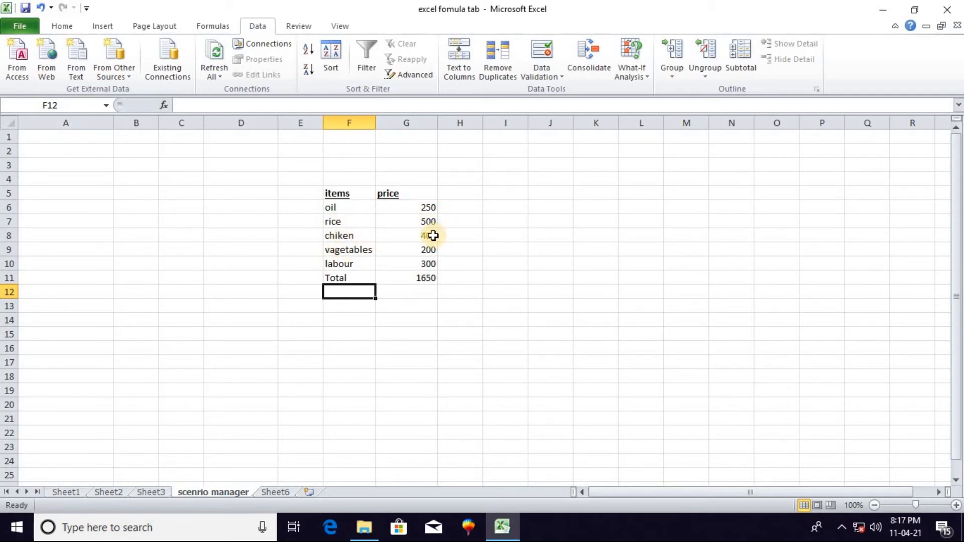
pyautogui.click(357, 306)
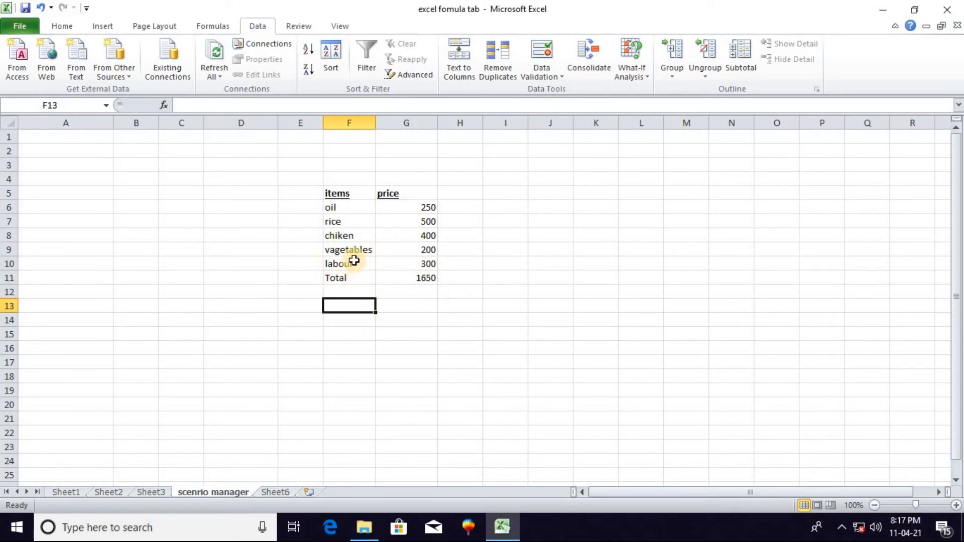
pyautogui.click(386, 301)
pyautogui.click(339, 294)
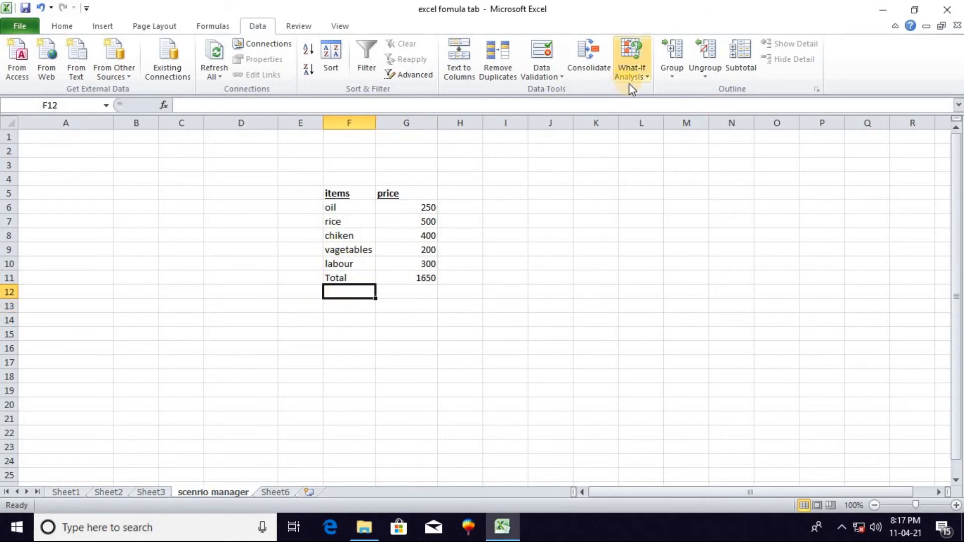
# Open Scenario Manager and delete the existing maximum and minimum scenarios
pyautogui.click(646, 78)
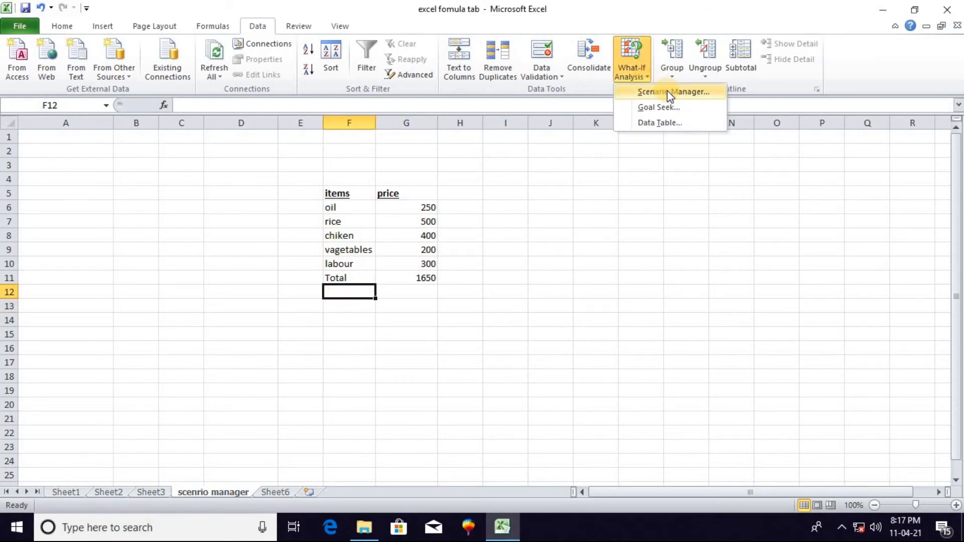
pyautogui.click(669, 92)
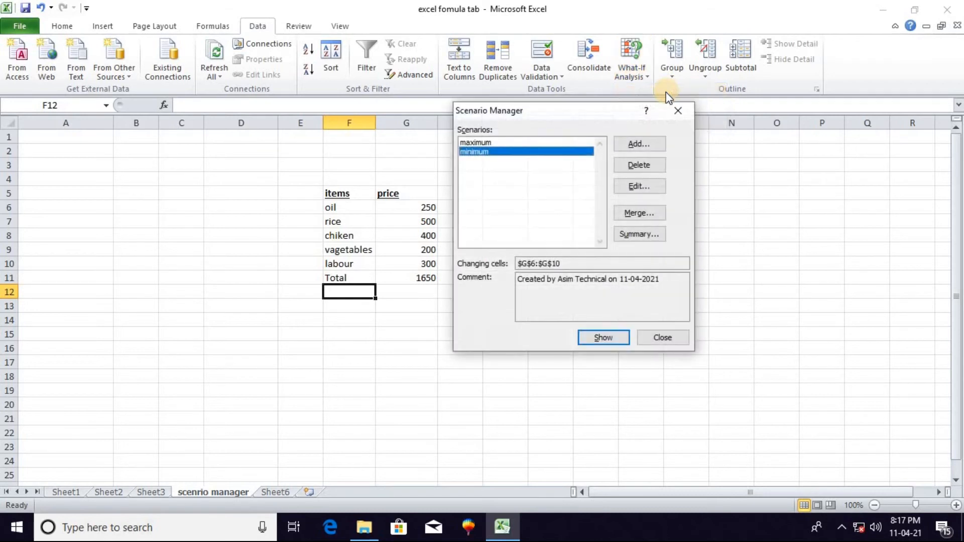
pyautogui.click(577, 144)
pyautogui.click(635, 166)
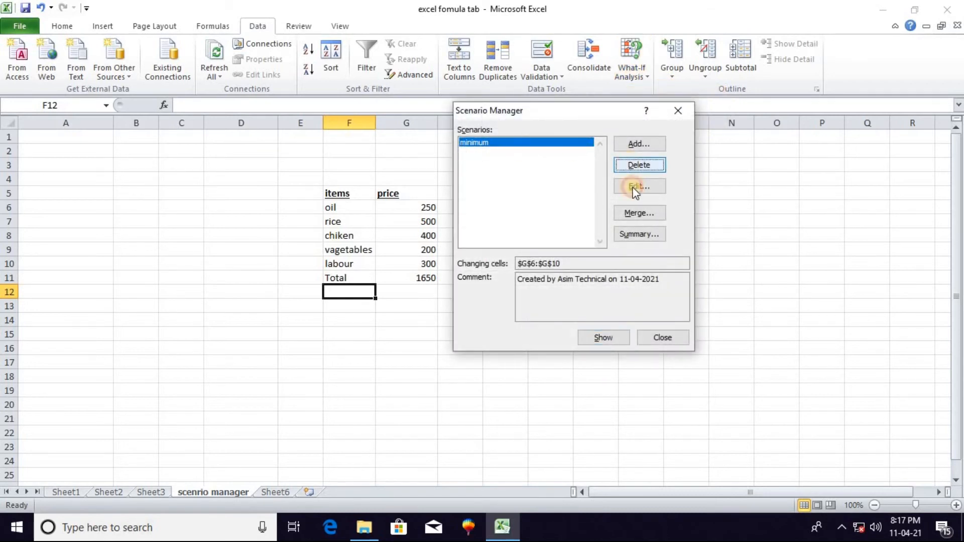
pyautogui.click(636, 166)
pyautogui.moveTo(651, 121); pyautogui.dragTo(677, 132)
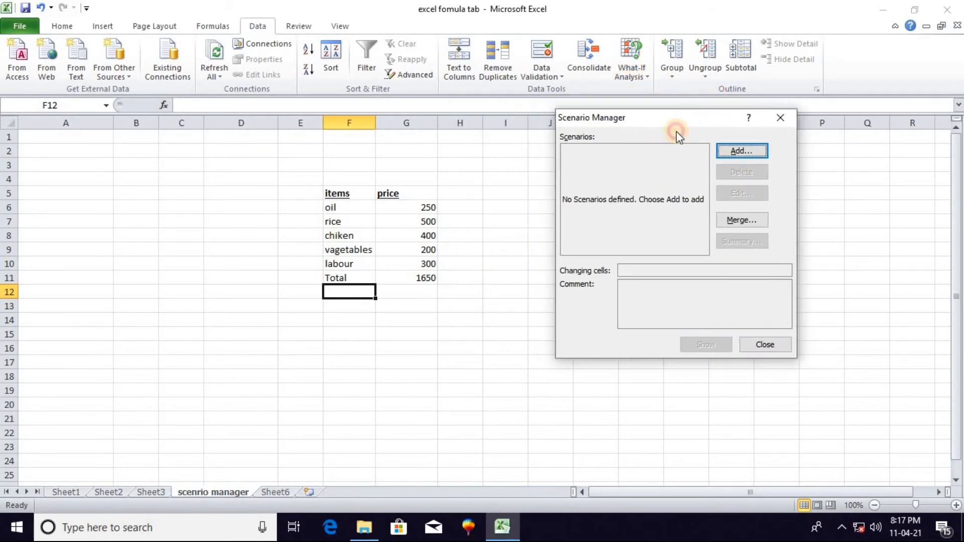
# Add a scenario named Maximum with the price cells G6:G10 as its changing cells
pyautogui.click(743, 152)
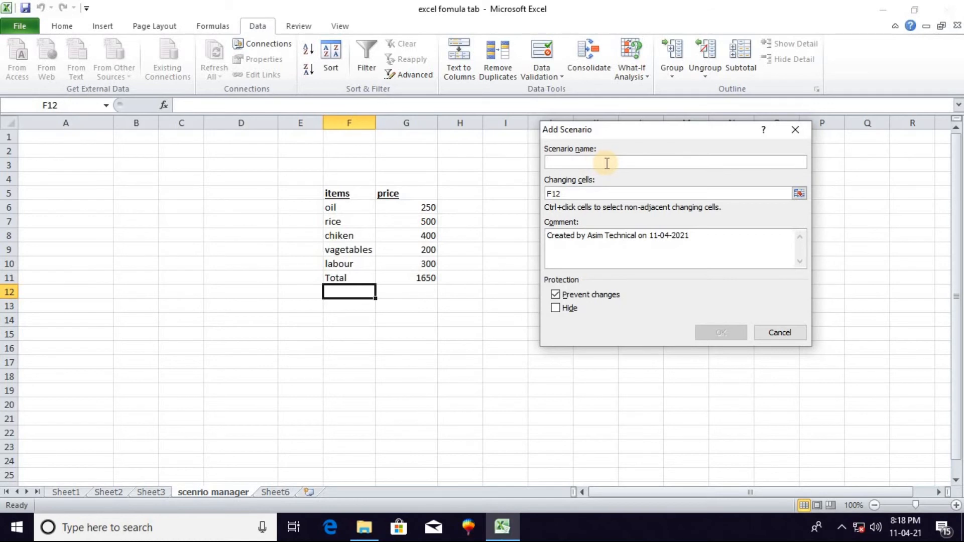
pyautogui.write('Maximum')
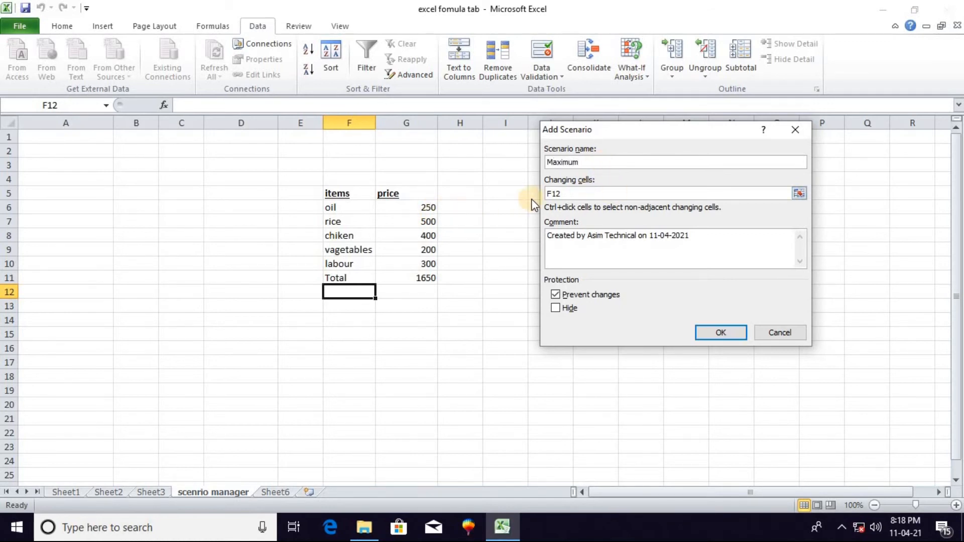
pyautogui.moveTo(569, 197); pyautogui.dragTo(544, 196)
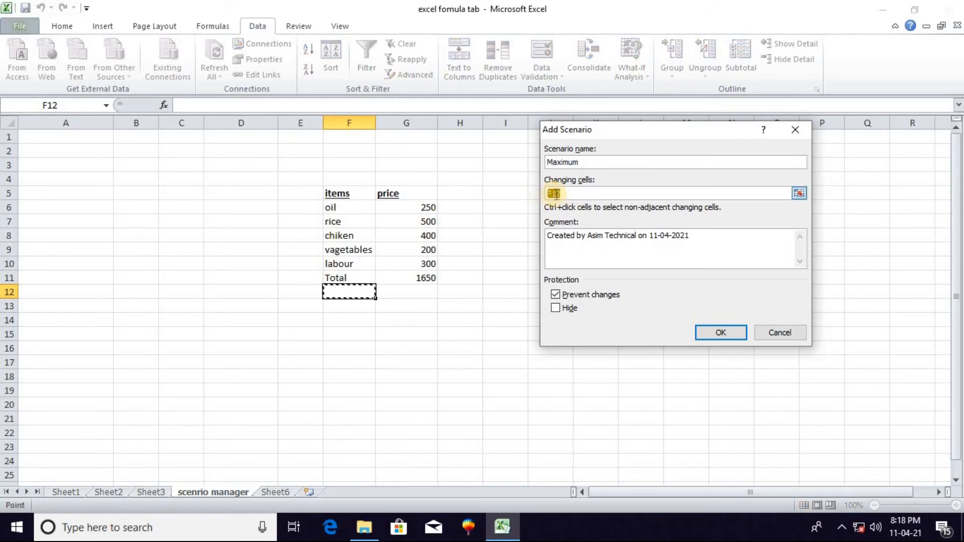
pyautogui.press('BackSpace')
pyautogui.moveTo(428, 207); pyautogui.dragTo(429, 263)
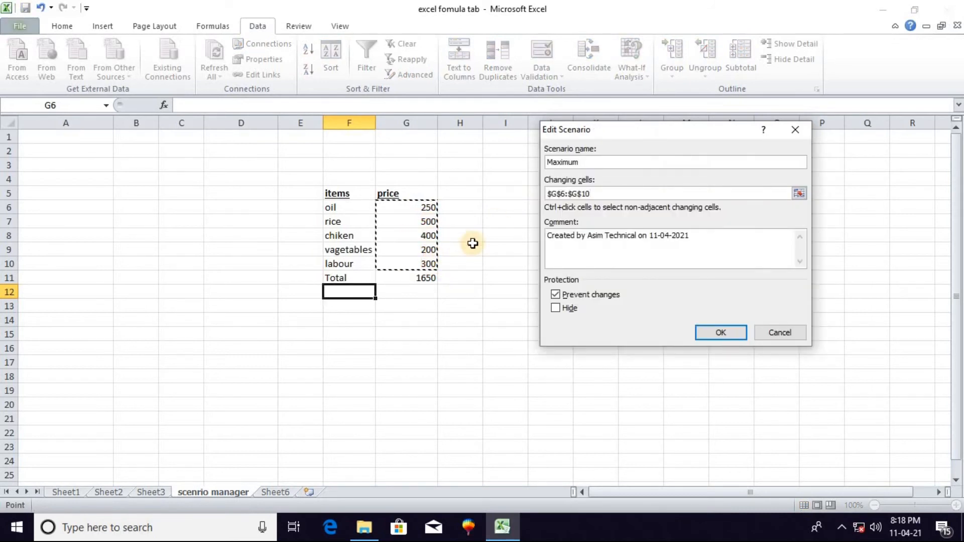
pyautogui.click(718, 332)
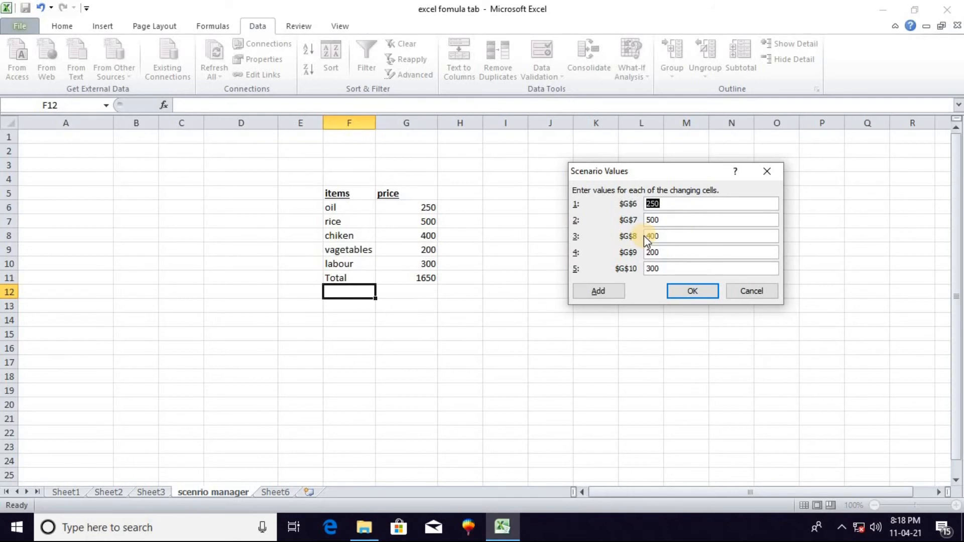
# Set the Maximum scenario's values to 300 for G6, 550 for G7, 450 for G8 and 400 for G10, and replace G9's value
pyautogui.write('00')
pyautogui.moveTo(666, 220); pyautogui.dragTo(642, 224)
pyautogui.write('550')
pyautogui.moveTo(676, 236); pyautogui.dragTo(645, 237)
pyautogui.write('450')
pyautogui.moveTo(672, 251); pyautogui.dragTo(636, 250)
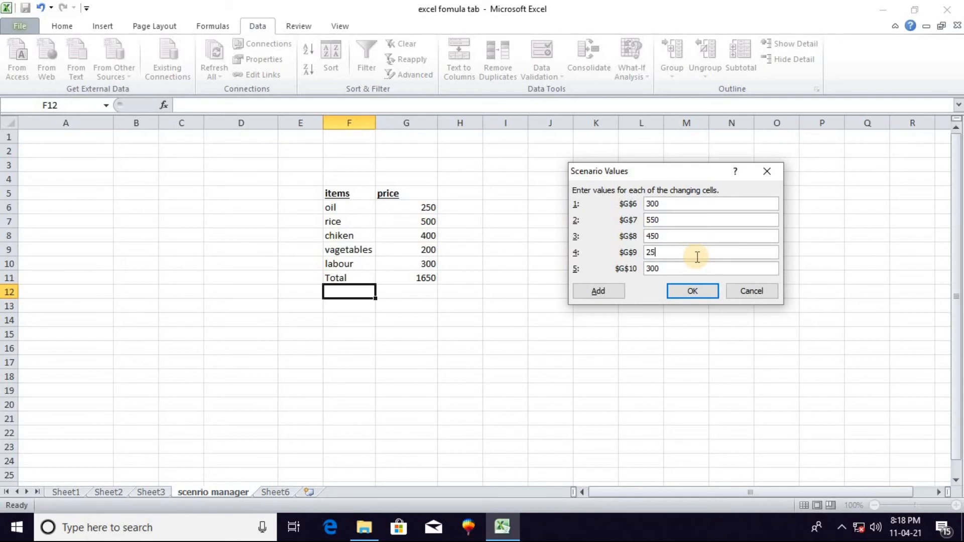
pyautogui.moveTo(695, 265); pyautogui.dragTo(634, 271)
pyautogui.write('400')
pyautogui.click(698, 292)
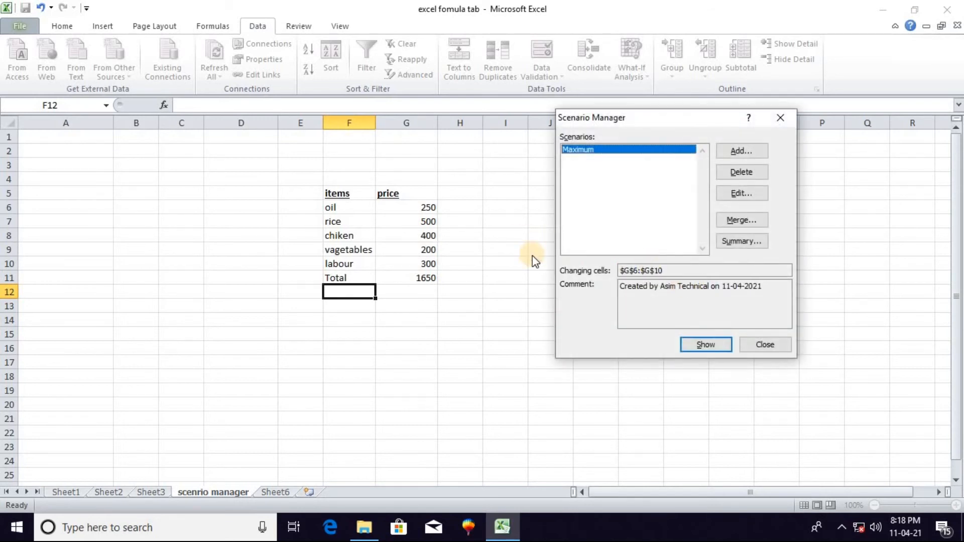
# Add a second scenario named Minumum with the price cells G6:G10 as its changing cells
pyautogui.click(746, 157)
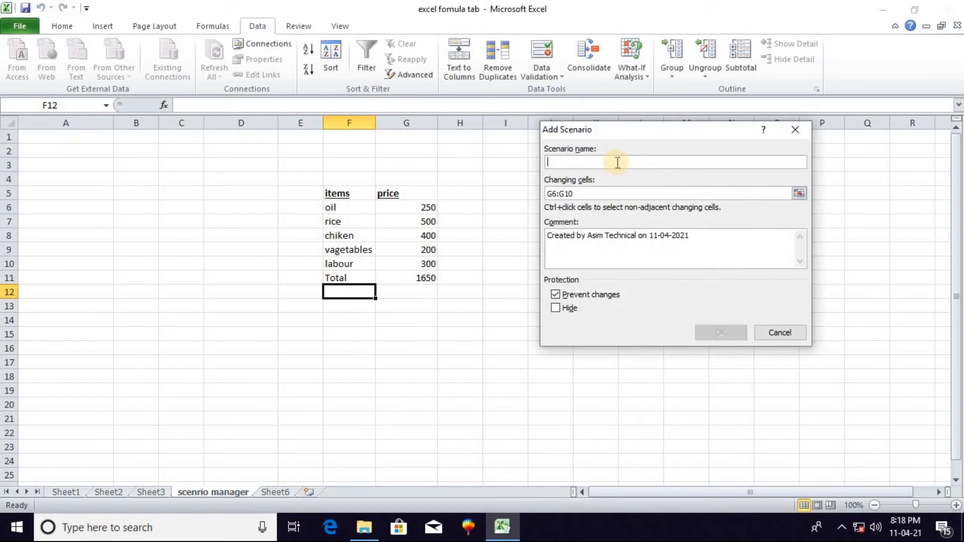
pyautogui.write('Minumum')
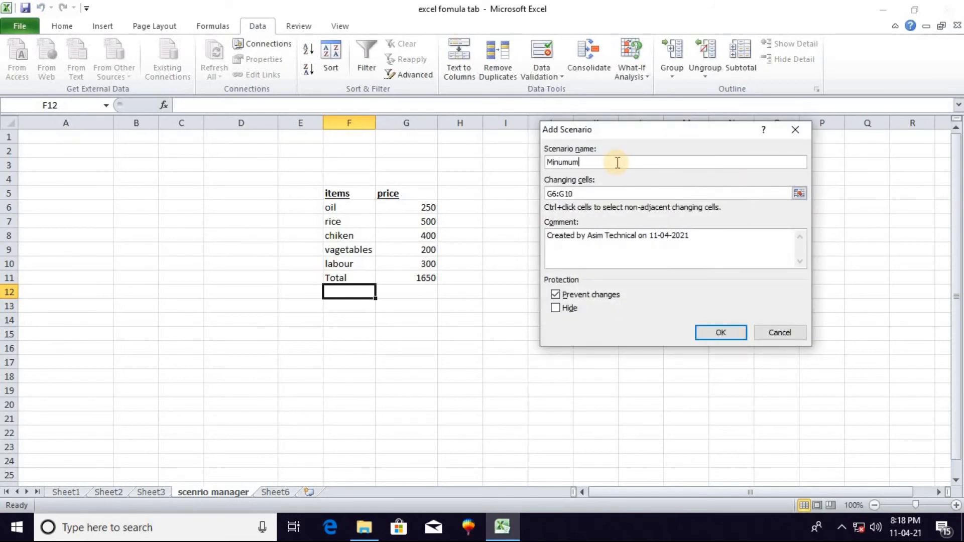
pyautogui.click(575, 194)
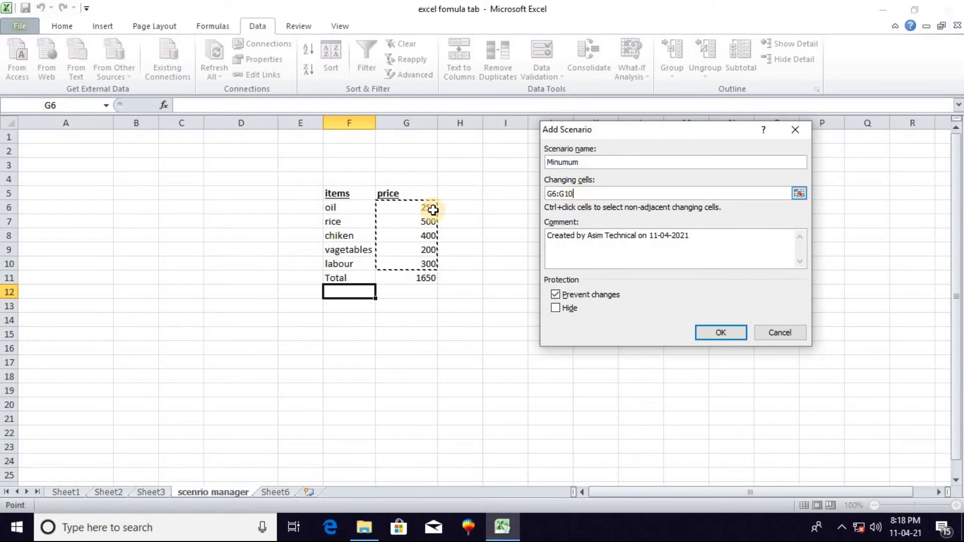
pyautogui.click(719, 334)
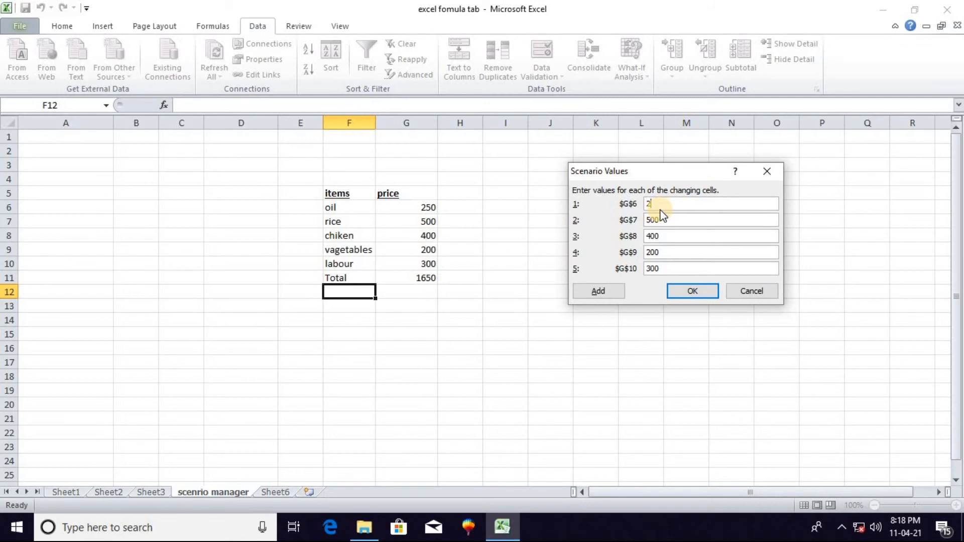
# Set the Minumum scenario's values to 200 for G6, 400 for G7, 350 for G8, 150 for G9 and 250 for G10
pyautogui.moveTo(662, 220); pyautogui.dragTo(646, 223)
pyautogui.moveTo(661, 236); pyautogui.dragTo(648, 237)
pyautogui.write('350')
pyautogui.moveTo(664, 252); pyautogui.dragTo(647, 259)
pyautogui.moveTo(667, 268); pyautogui.dragTo(619, 263)
pyautogui.write('250')
pyautogui.click(692, 291)
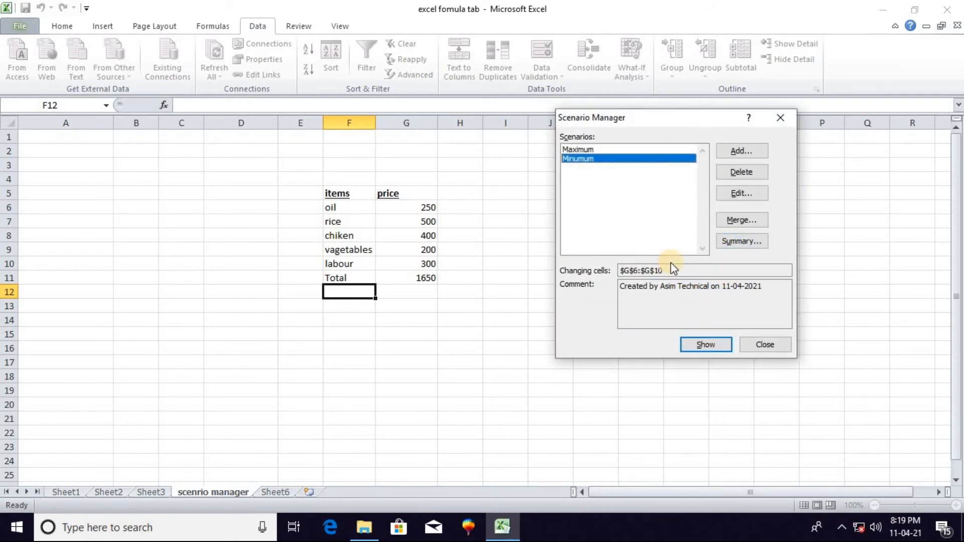
# Generate a scenario summary report with the total cell G11 as the result cell
pyautogui.click(741, 242)
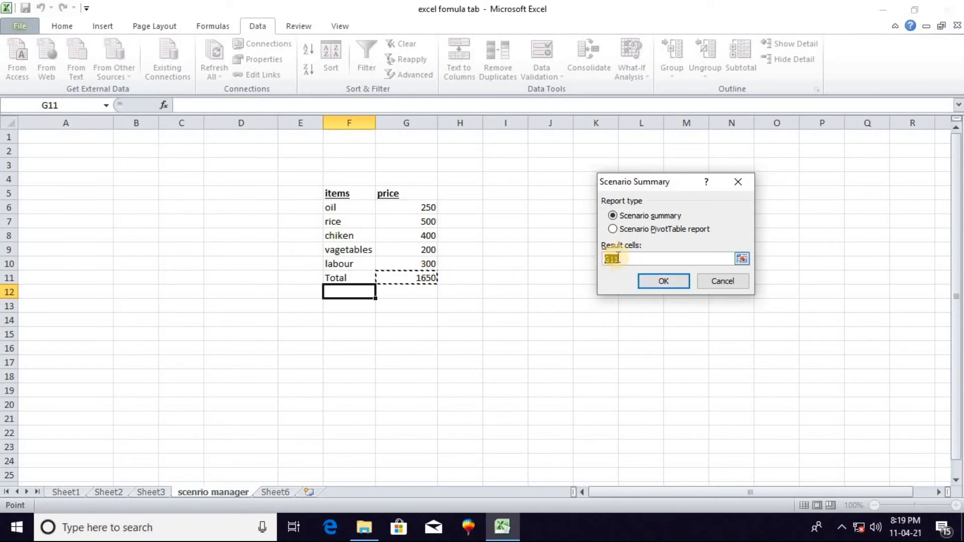
pyautogui.click(674, 281)
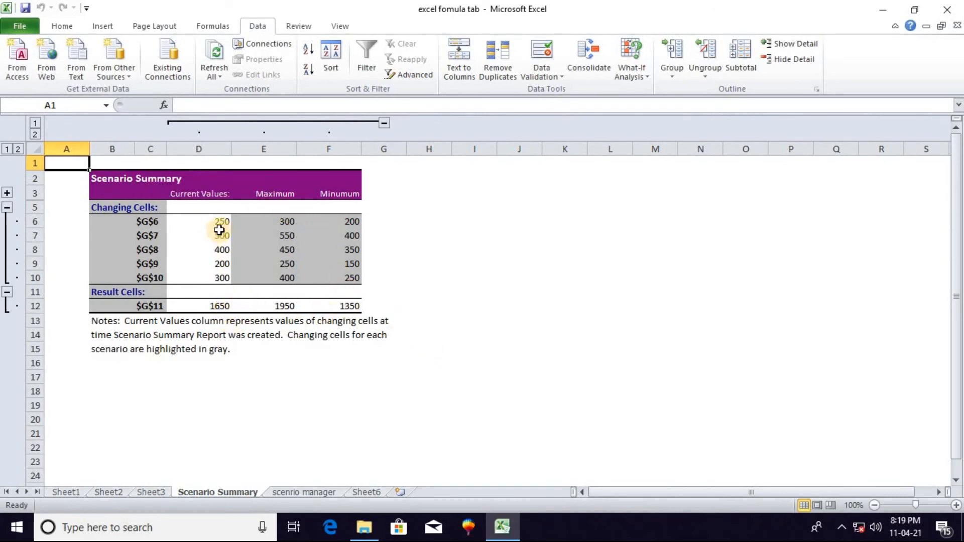
# Look through the workbook's sheets and examine the changing cell references in the Scenario Summary report
pyautogui.click(148, 494)
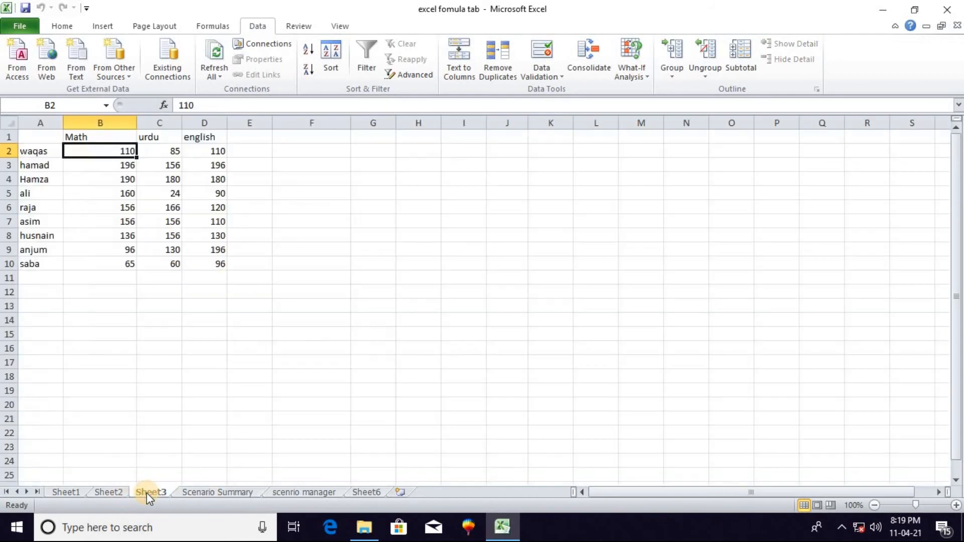
pyautogui.click(278, 486)
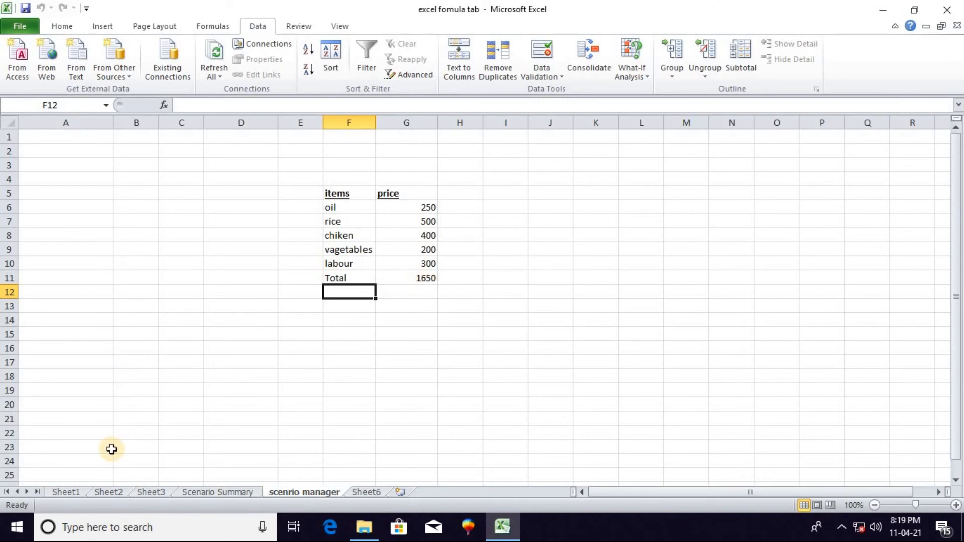
pyautogui.click(153, 492)
pyautogui.click(114, 493)
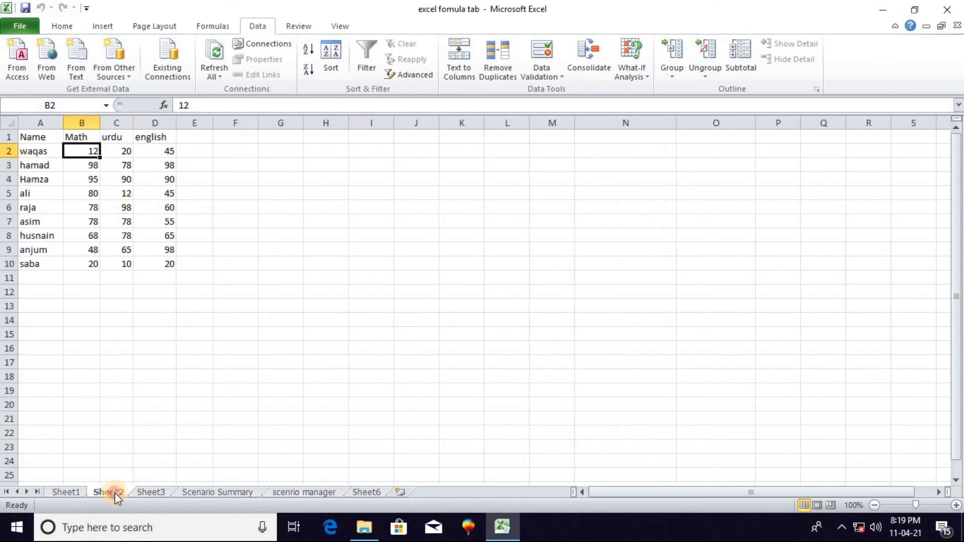
pyautogui.click(279, 492)
pyautogui.click(236, 493)
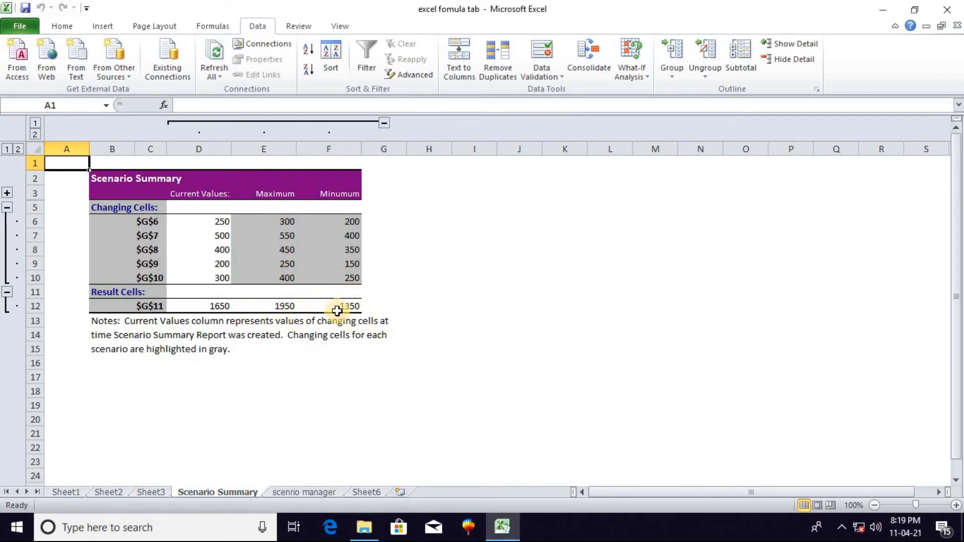
pyautogui.click(146, 222)
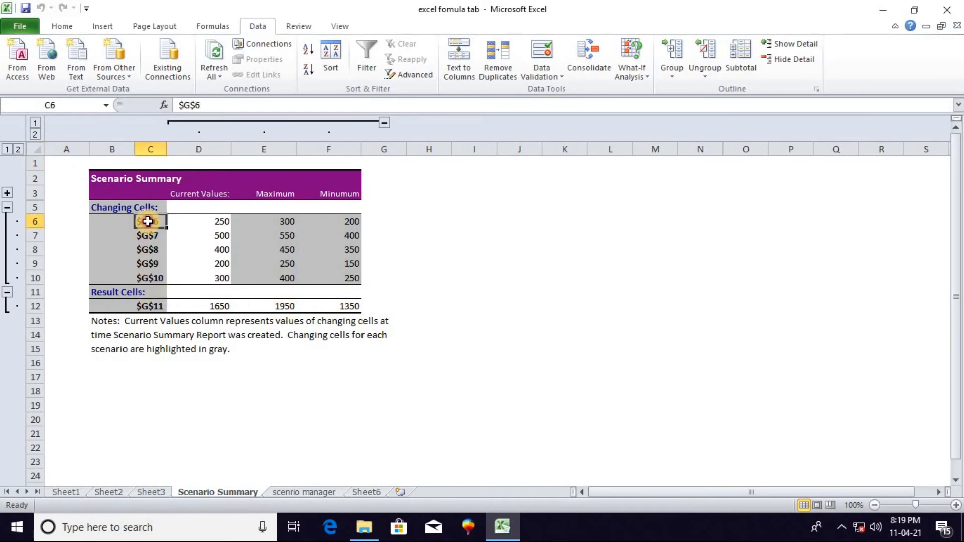
pyautogui.click(147, 236)
pyautogui.click(148, 262)
# Check the first item on the scenrio manager sheet and replace the $G$6 label in the Scenario Summary with oil
pyautogui.click(147, 221)
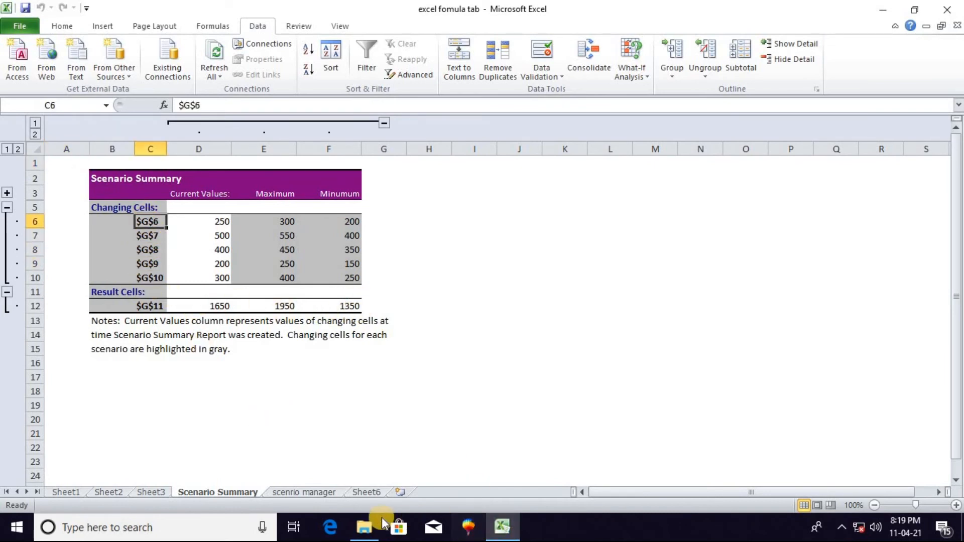
pyautogui.click(293, 491)
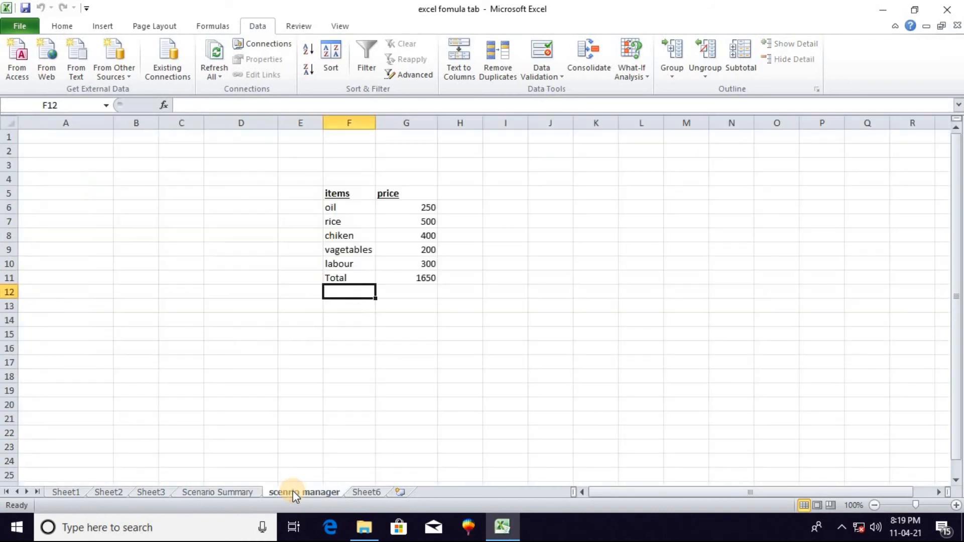
pyautogui.click(365, 492)
pyautogui.click(221, 492)
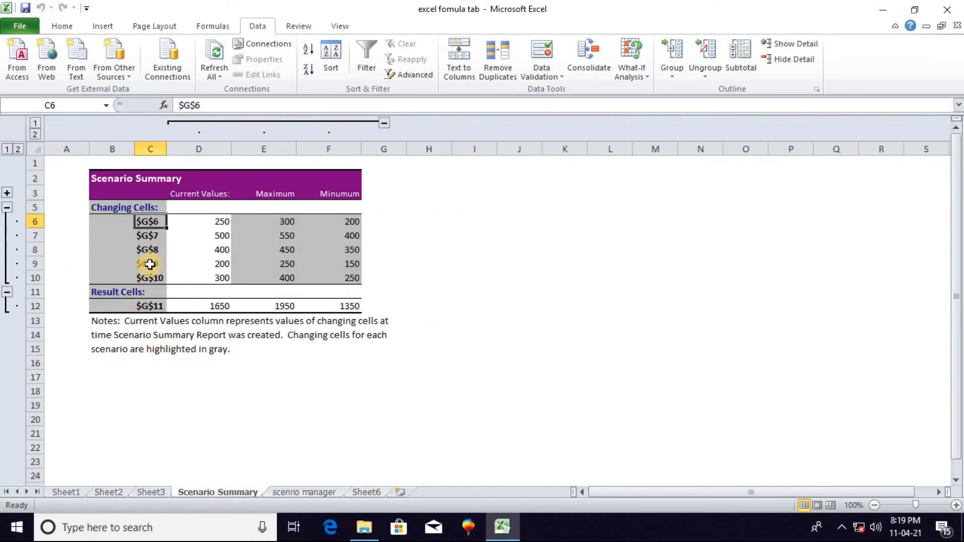
pyautogui.write('oil')
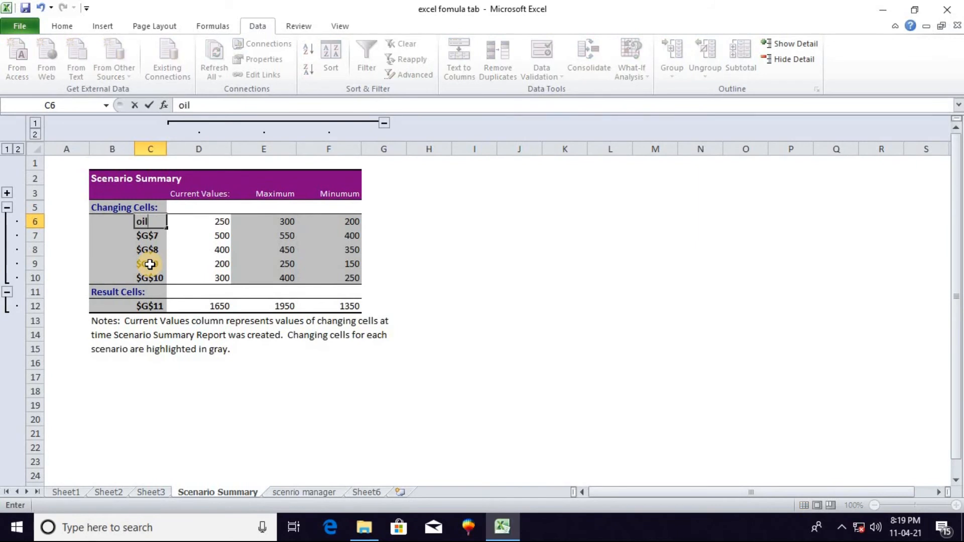
pyautogui.click(148, 233)
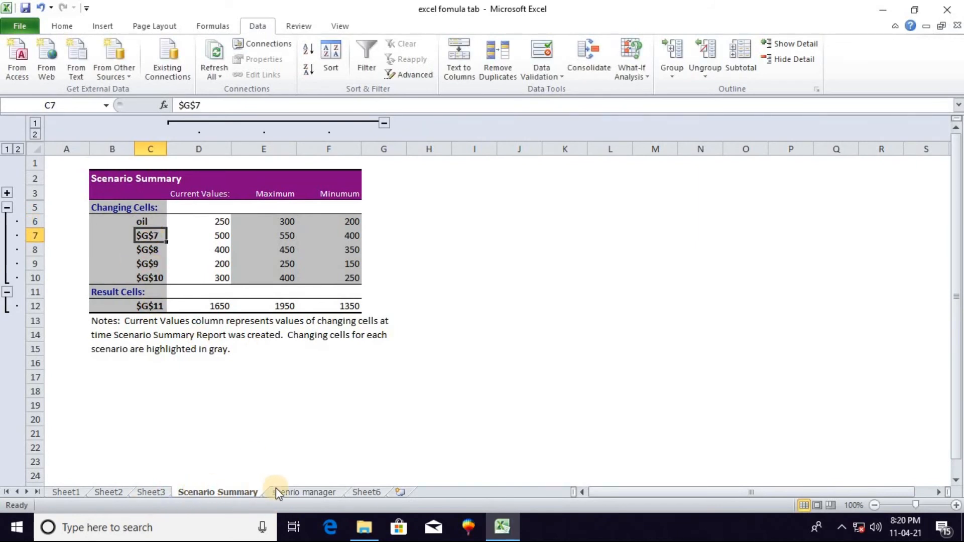
# Add the column header total in cell E1 of the marks table on Sheet1
pyautogui.click(290, 492)
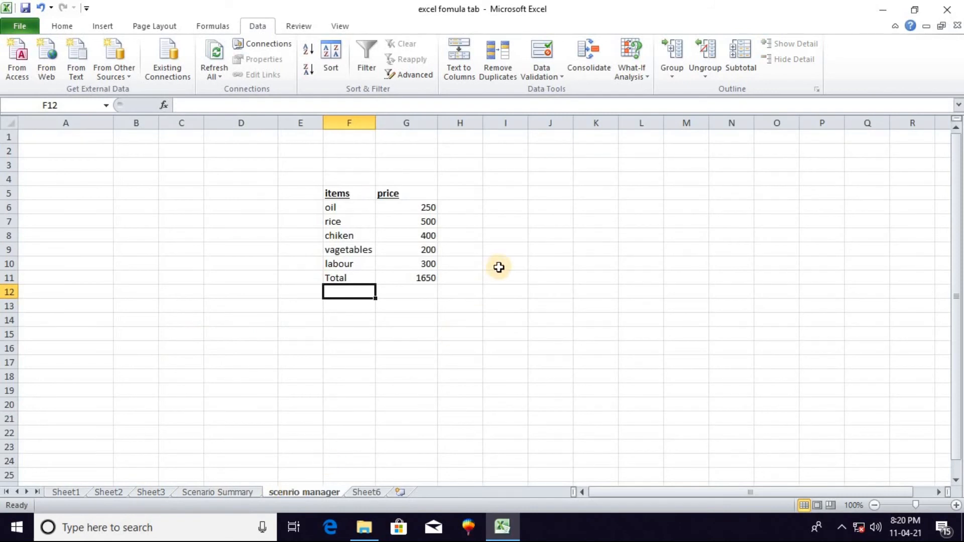
pyautogui.click(645, 78)
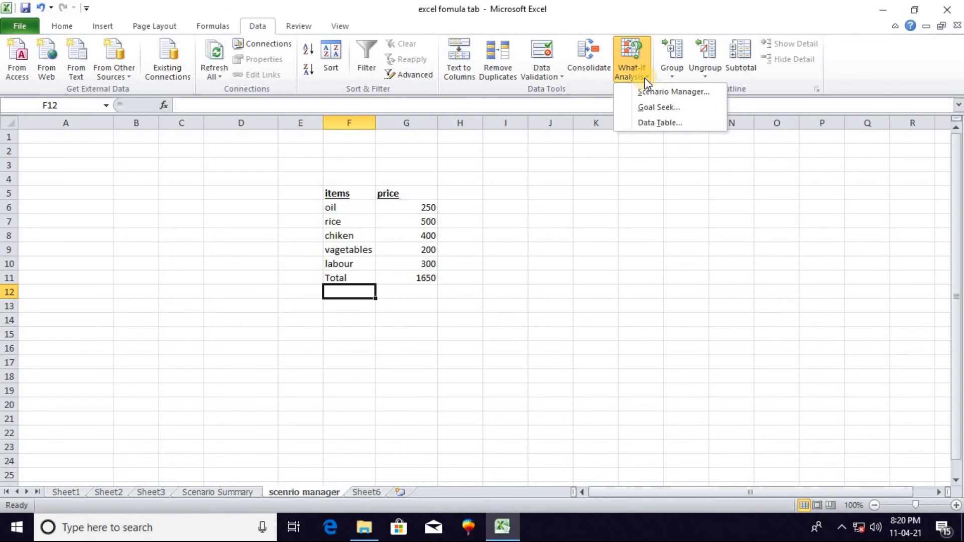
pyautogui.click(74, 492)
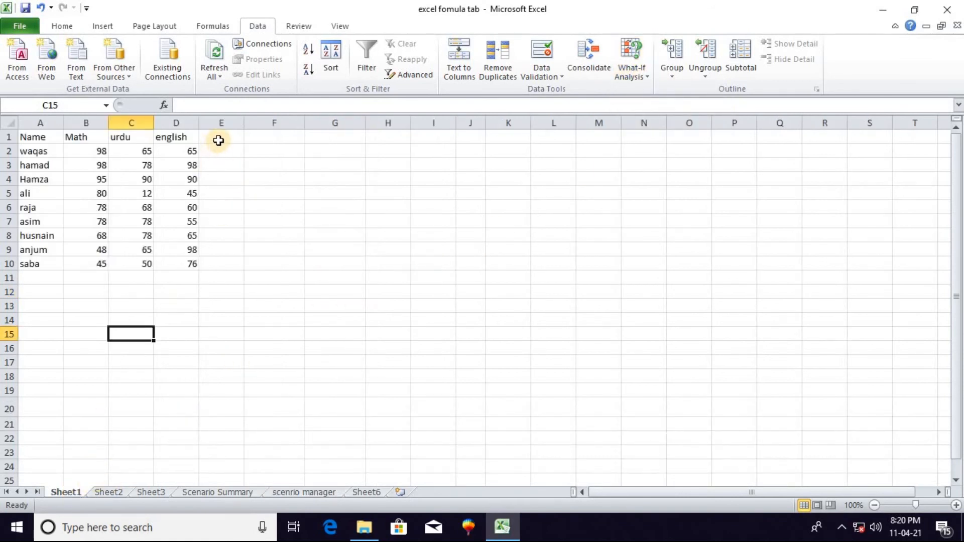
pyautogui.click(650, 79)
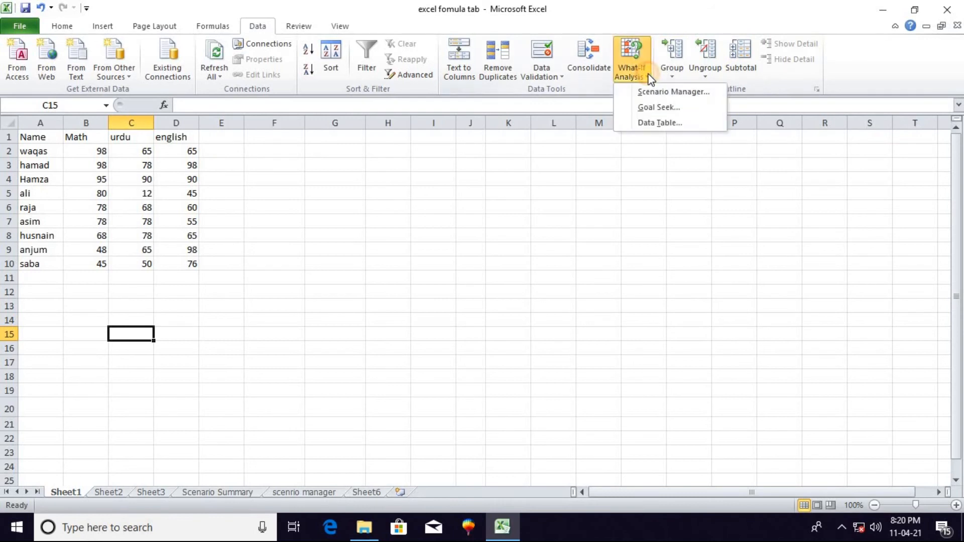
pyautogui.click(213, 151)
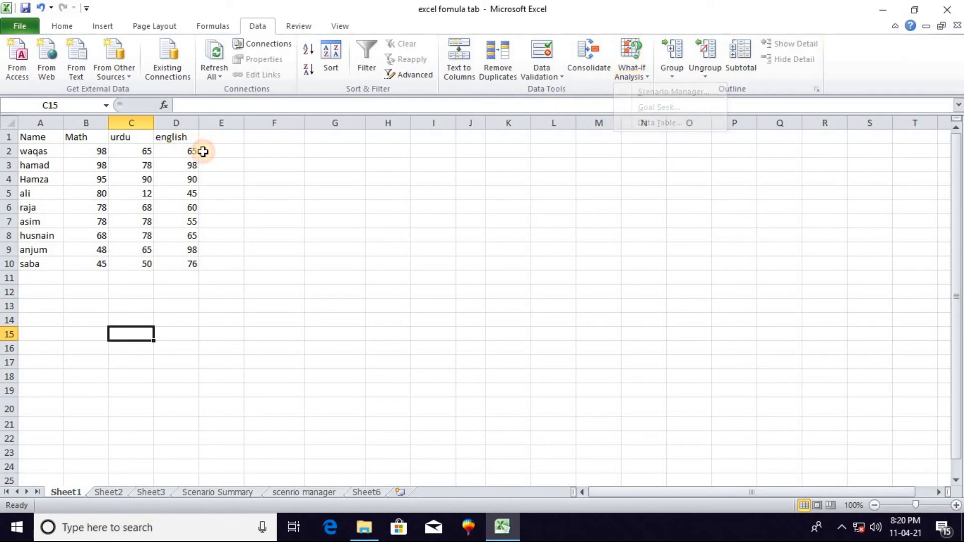
pyautogui.click(215, 151)
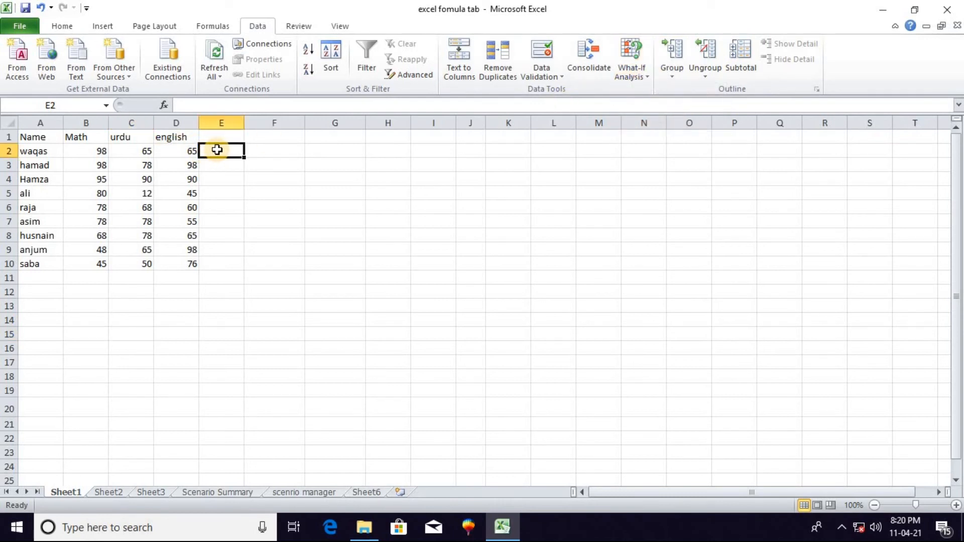
pyautogui.click(220, 139)
pyautogui.write('total')
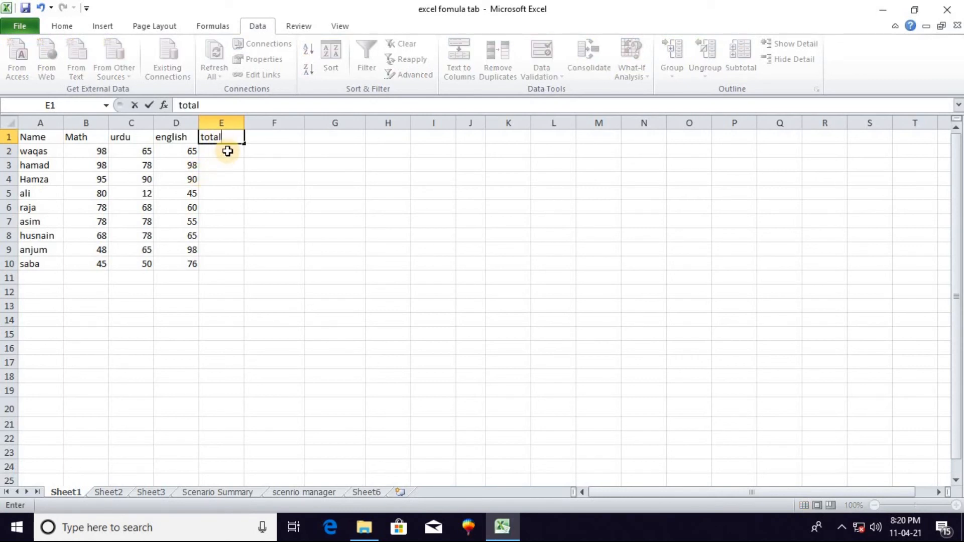
pyautogui.click(226, 147)
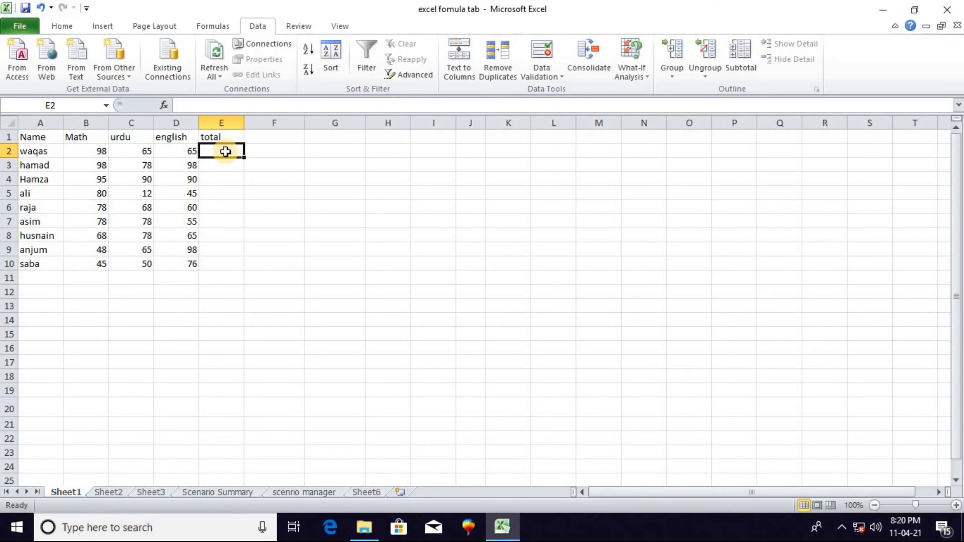
# Sum the first student's marks B2:D2 in E2 with AutoSum and fill the formula down to E10
pyautogui.click(62, 25)
pyautogui.click(811, 44)
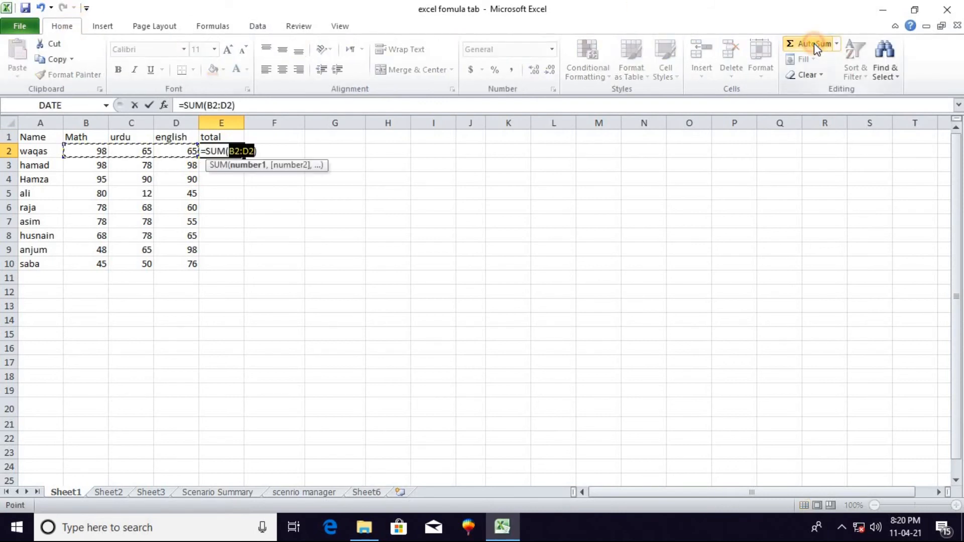
pyautogui.press('Return')
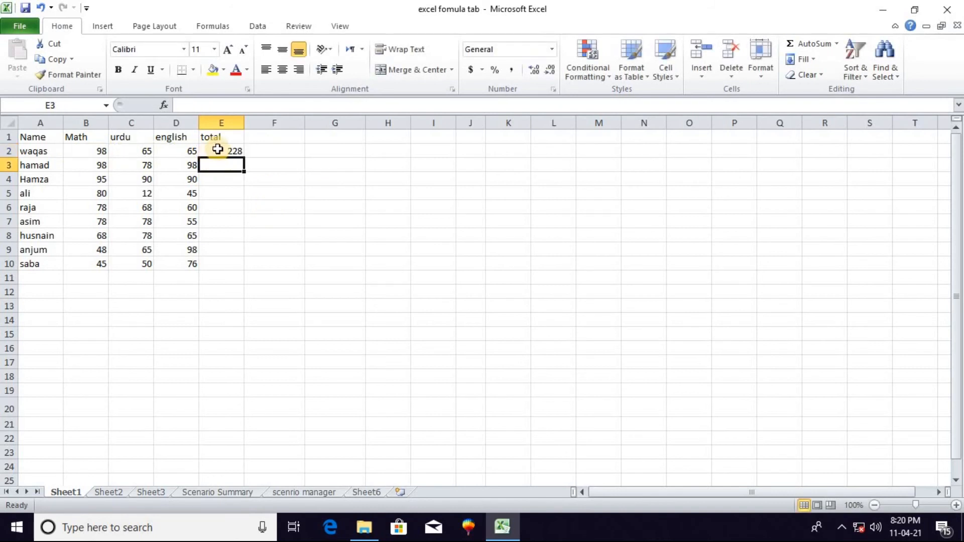
pyautogui.click(218, 149)
pyautogui.moveTo(244, 158); pyautogui.dragTo(242, 266)
pyautogui.click(264, 236)
pyautogui.click(272, 157)
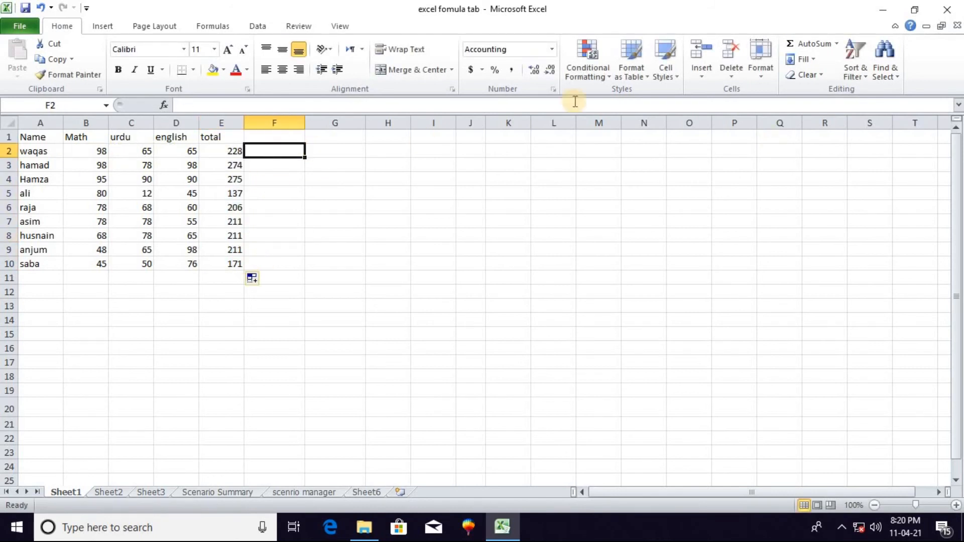
# Open Goal Seek for the marks table on Sheet1
pyautogui.click(267, 26)
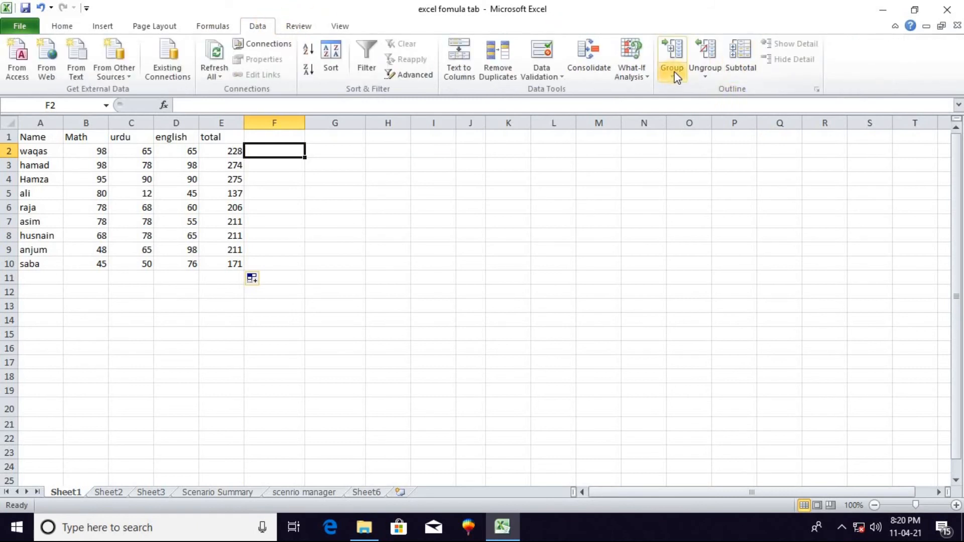
pyautogui.click(647, 75)
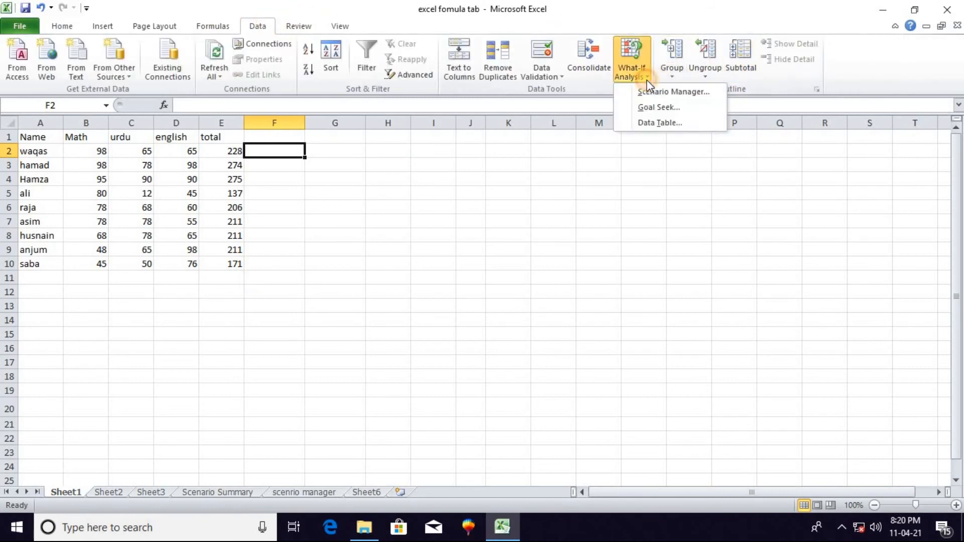
pyautogui.click(663, 107)
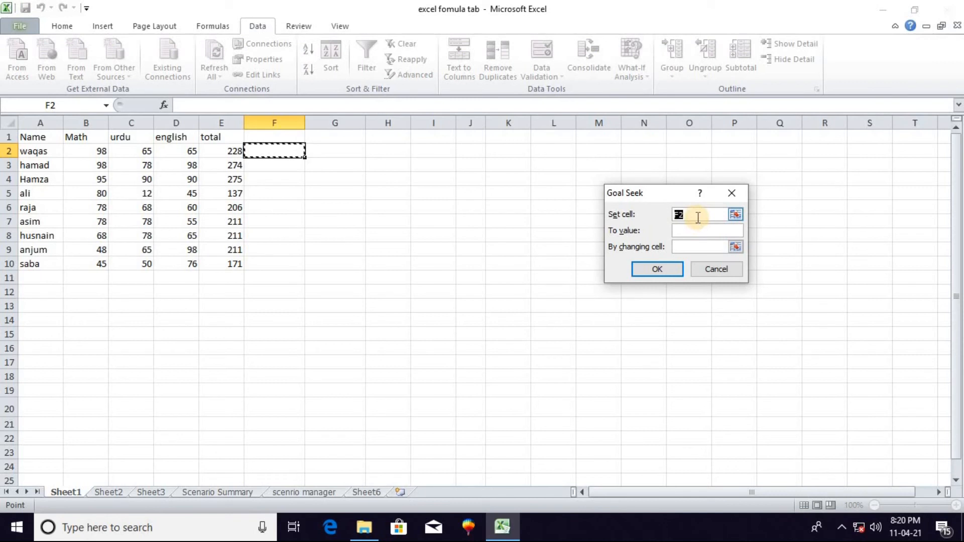
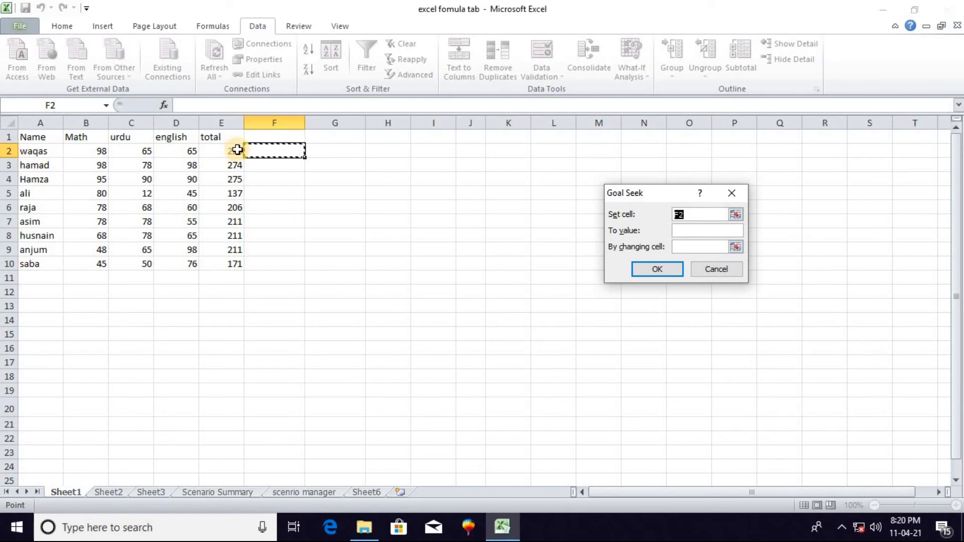
# Use Goal Seek to set the first student's total in E2 to 250 by changing the english mark in D2
pyautogui.click(684, 215)
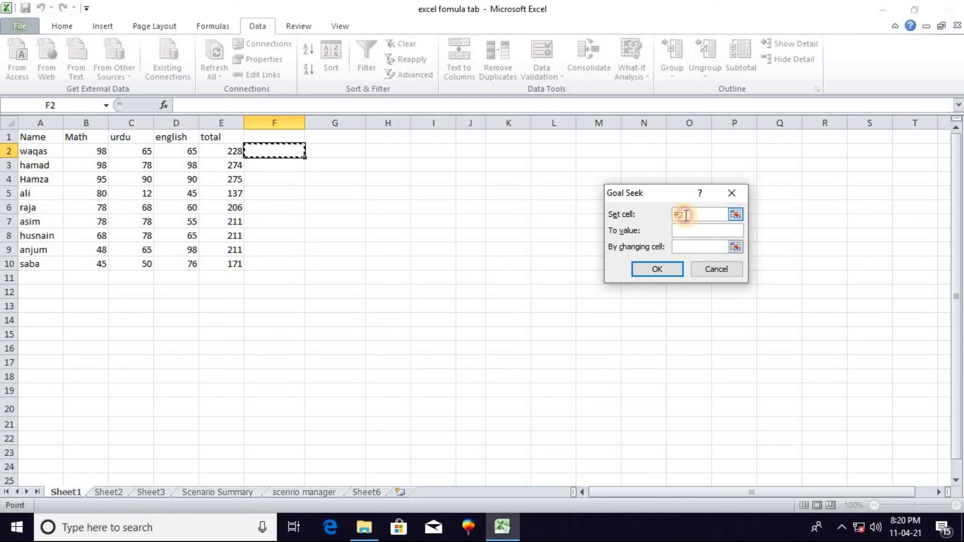
pyautogui.press('BackSpace')
pyautogui.press('BackSpace')
pyautogui.click(229, 150)
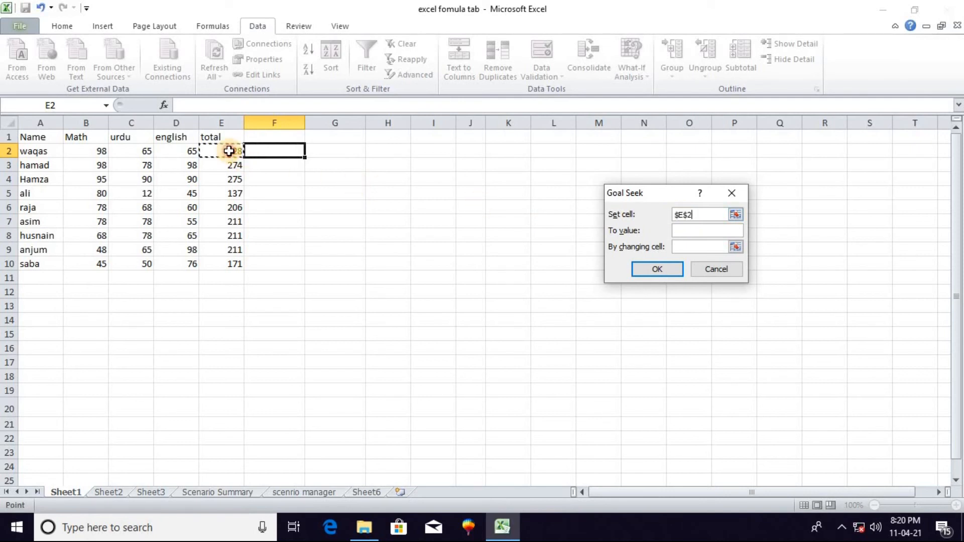
pyautogui.click(703, 232)
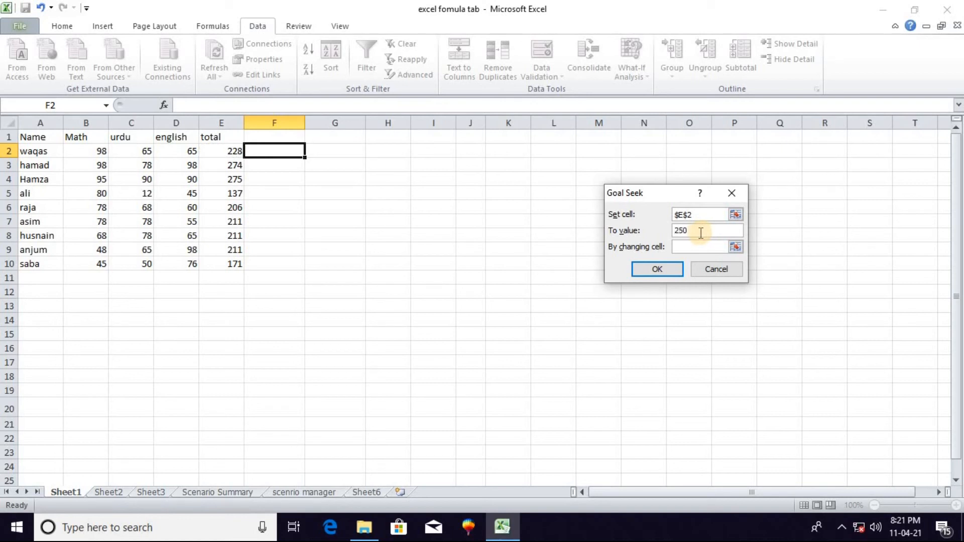
pyautogui.write('250')
pyautogui.click(698, 246)
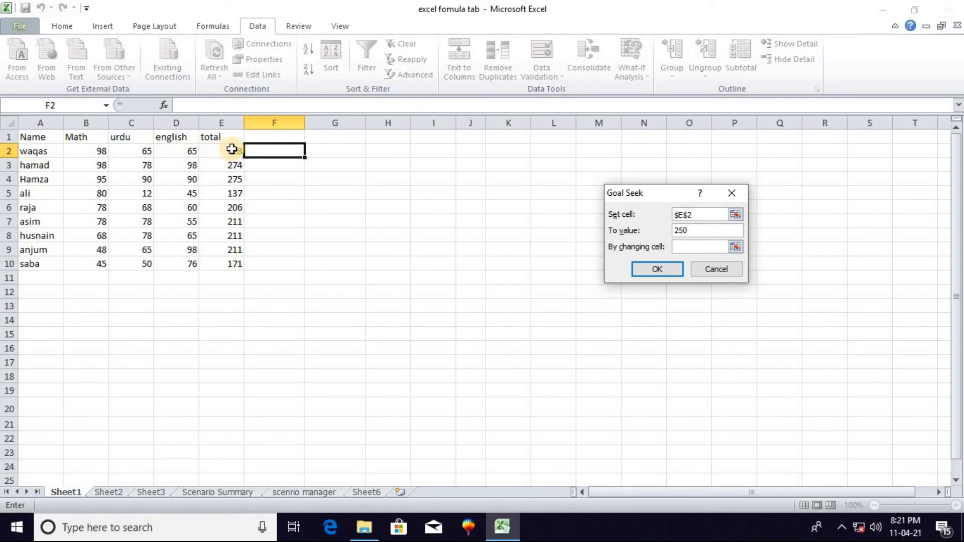
pyautogui.click(184, 150)
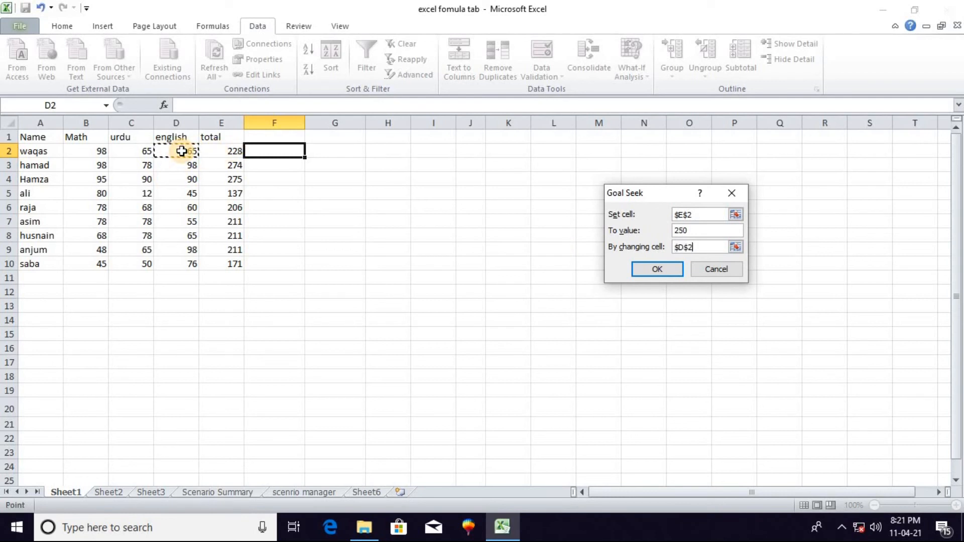
pyautogui.click(651, 267)
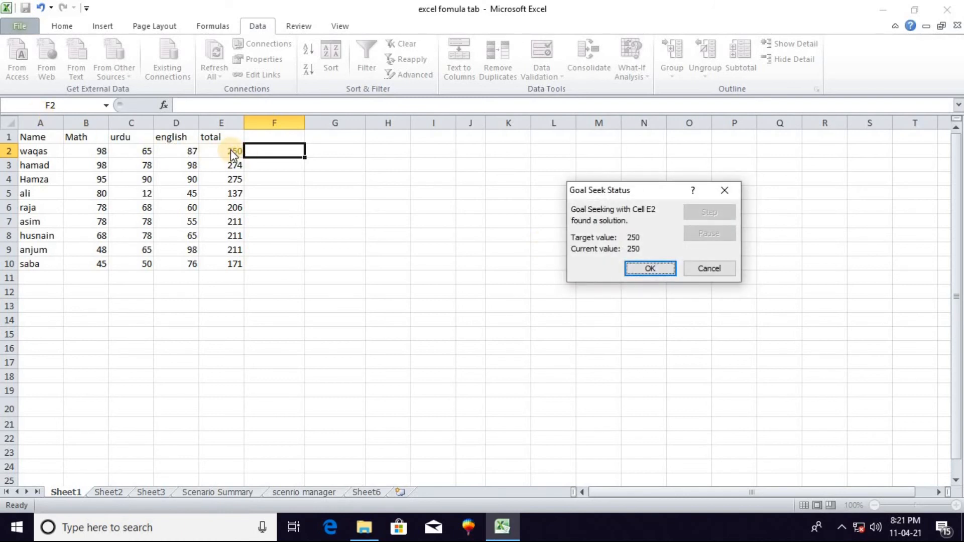
pyautogui.click(668, 270)
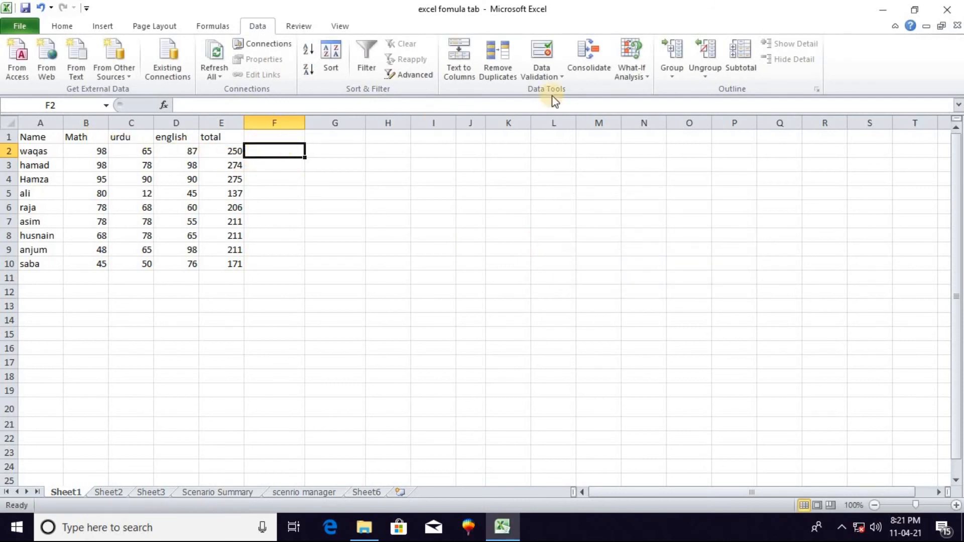
# Run Goal Seek to bring the first student's total in E2 to 300 by changing the urdu mark in C2
pyautogui.click(647, 76)
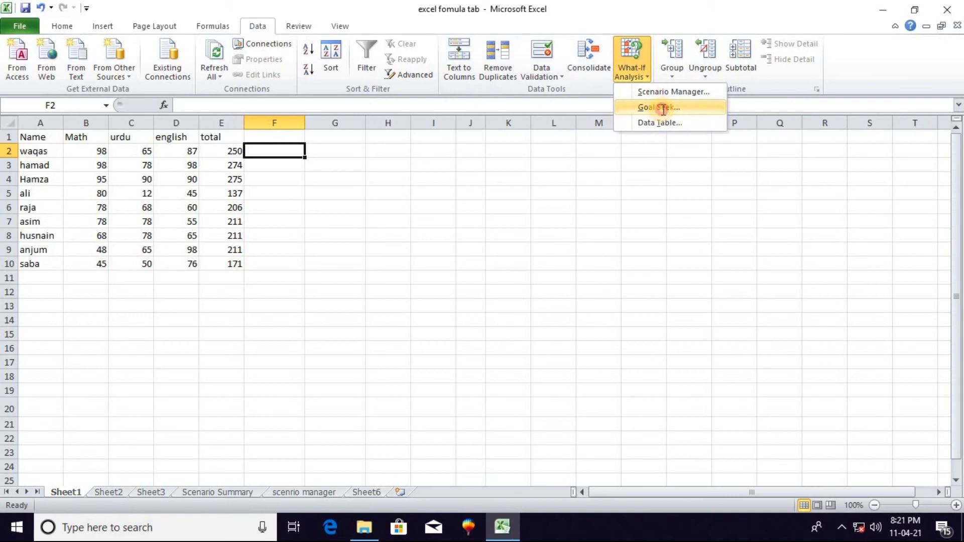
pyautogui.click(662, 108)
pyautogui.click(236, 148)
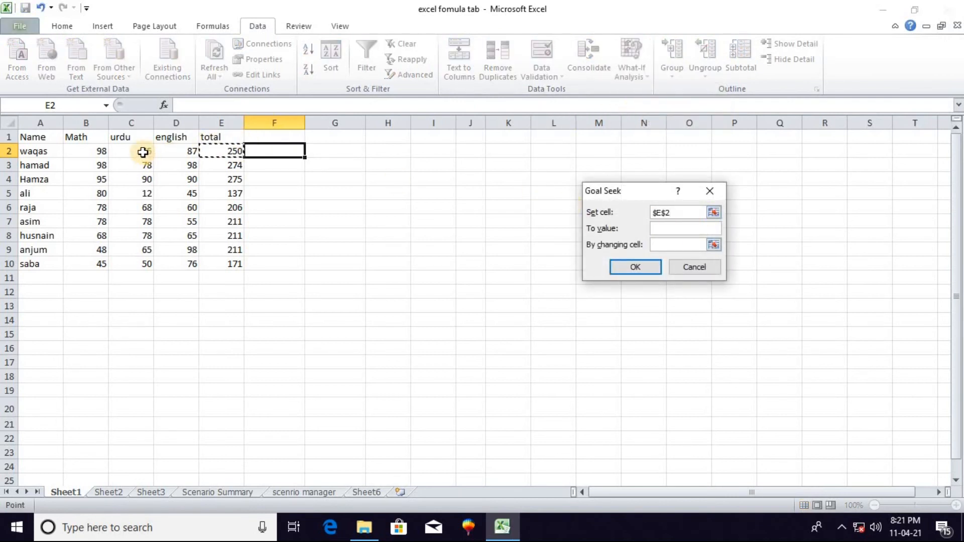
pyautogui.click(656, 228)
pyautogui.click(674, 244)
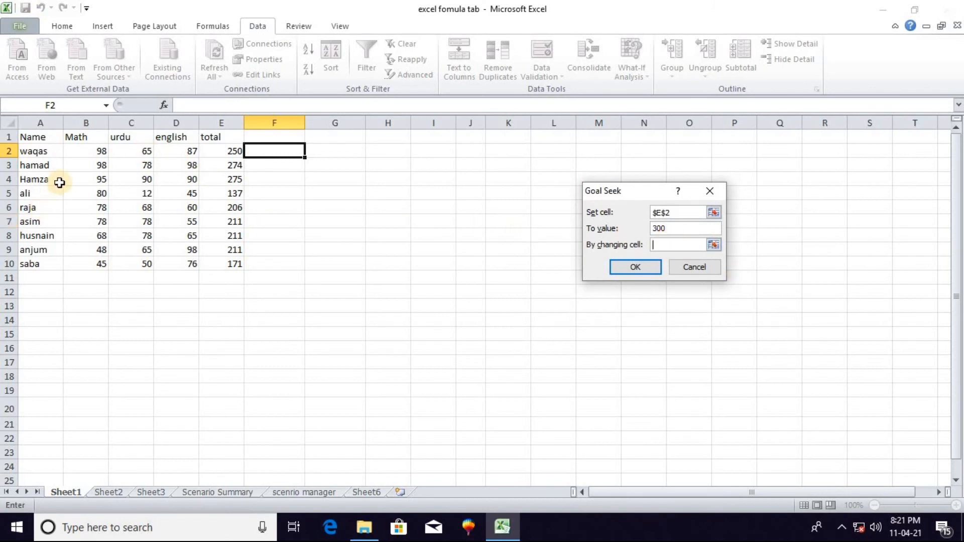
pyautogui.click(137, 151)
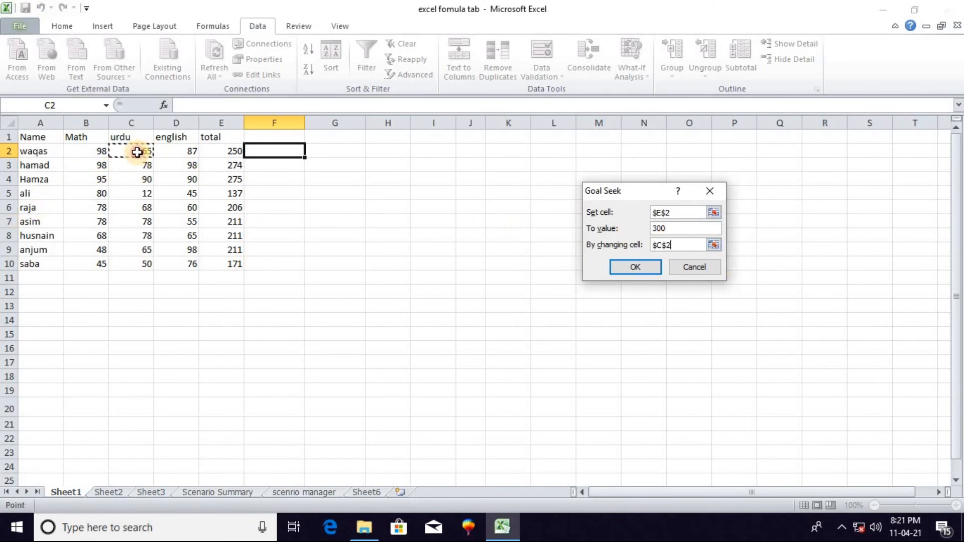
pyautogui.click(652, 269)
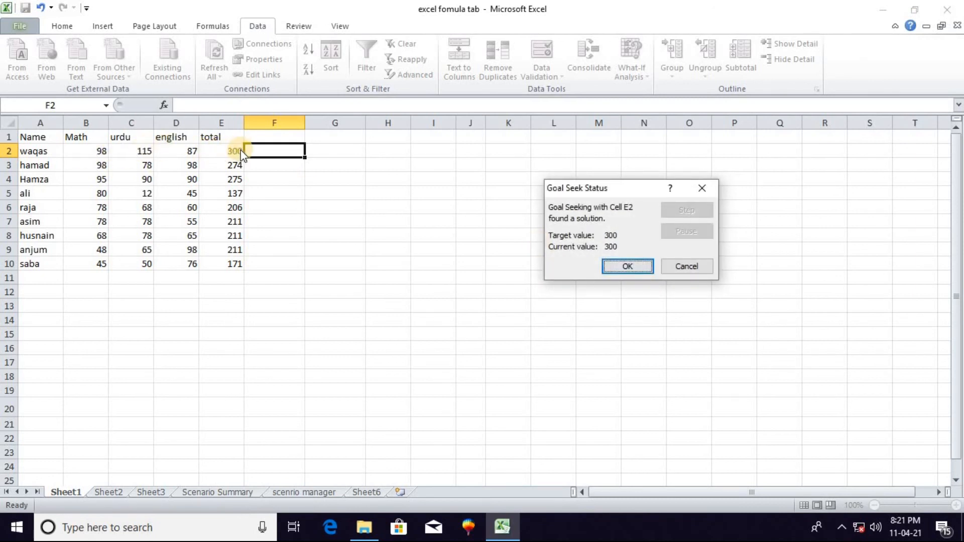
pyautogui.click(641, 266)
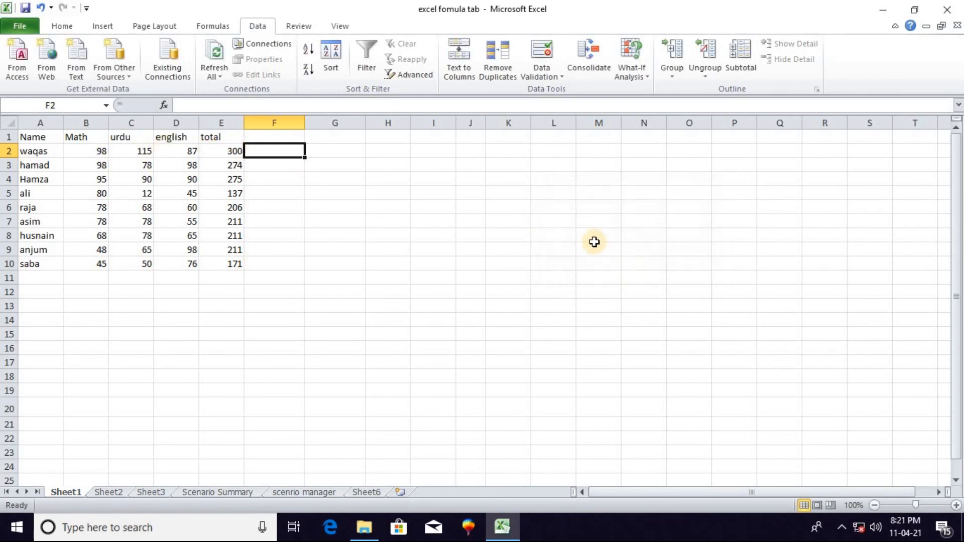
pyautogui.click(641, 81)
pyautogui.click(649, 79)
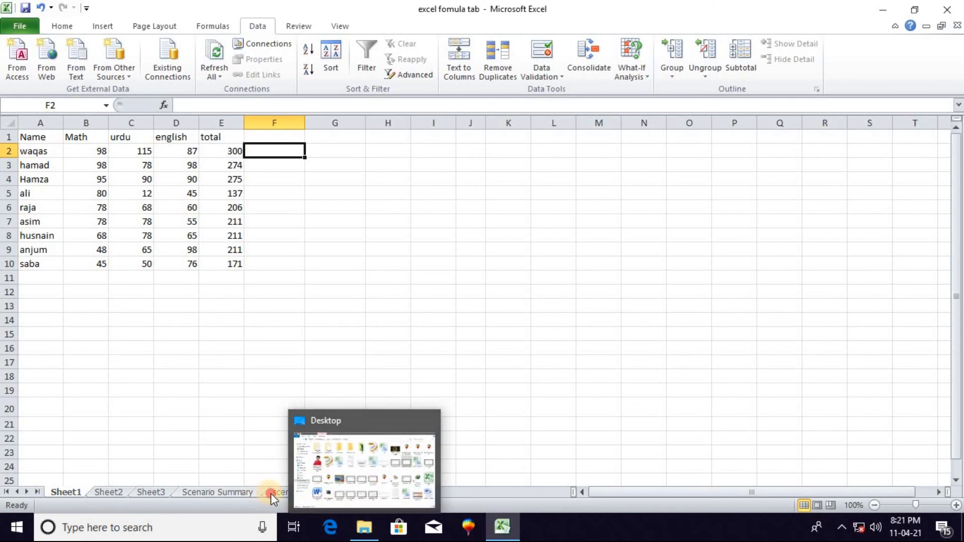
# Group the hard drive rows 4 to 6 on Sheet6 by rows and collapse the group
pyautogui.click(368, 493)
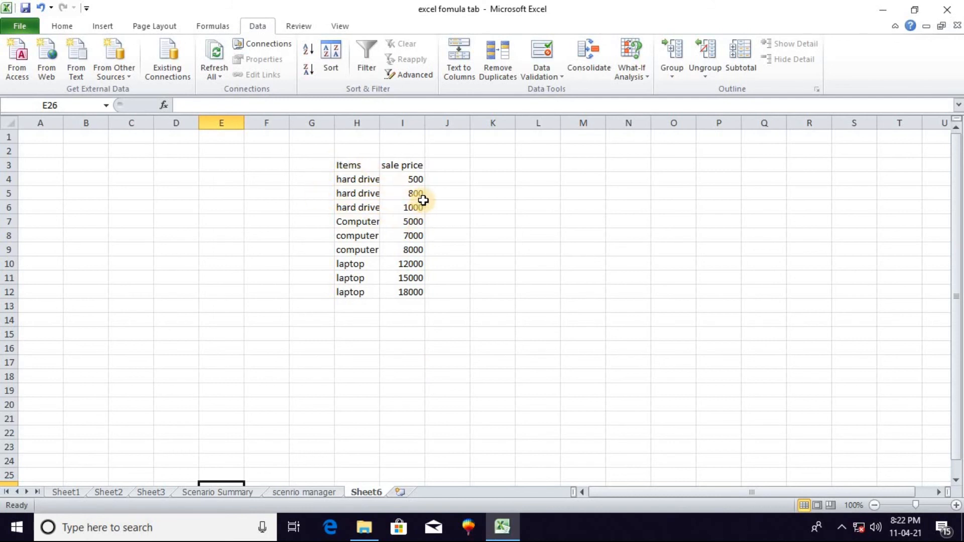
pyautogui.moveTo(346, 179); pyautogui.dragTo(410, 205)
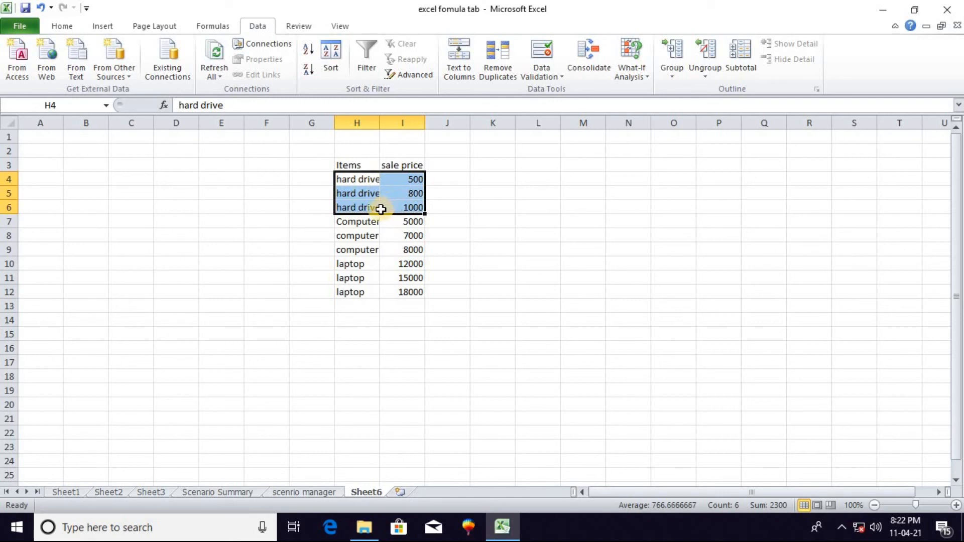
pyautogui.click(676, 60)
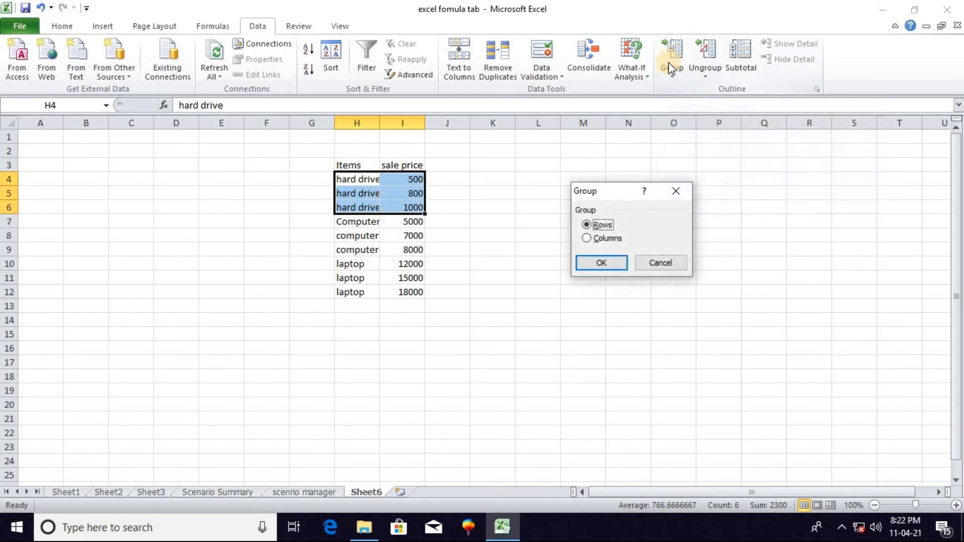
pyautogui.click(603, 262)
pyautogui.click(8, 223)
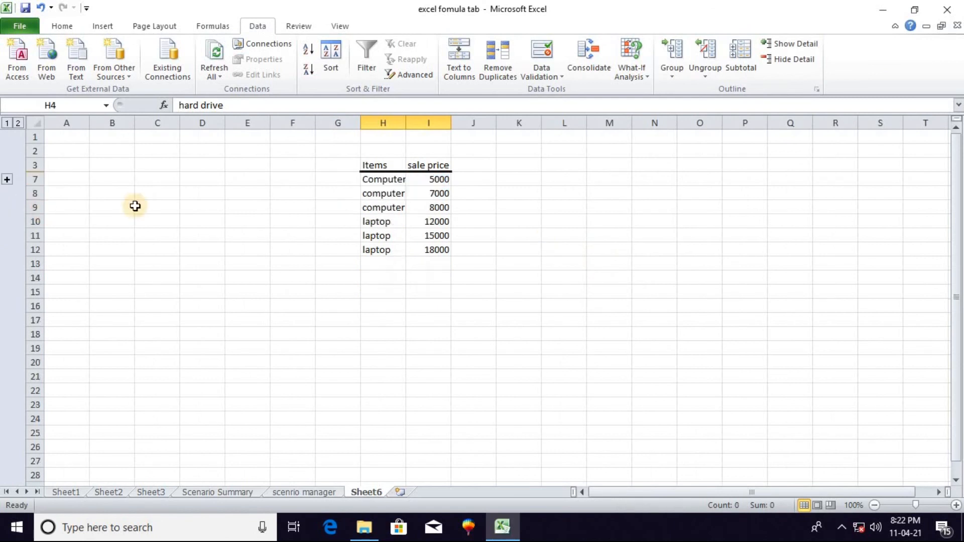
# Group the computer rows 7 to 9 by rows and collapse them
pyautogui.moveTo(370, 182); pyautogui.dragTo(446, 209)
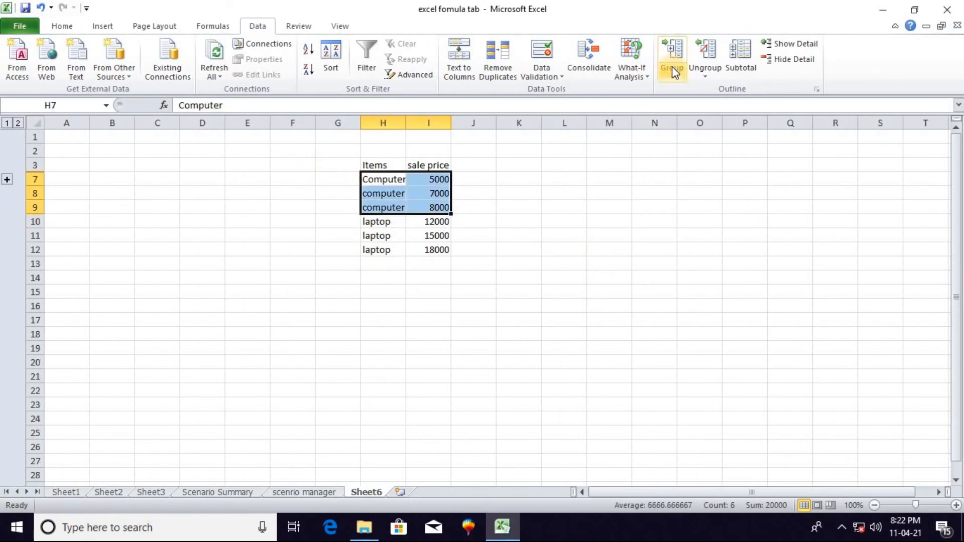
pyautogui.click(677, 60)
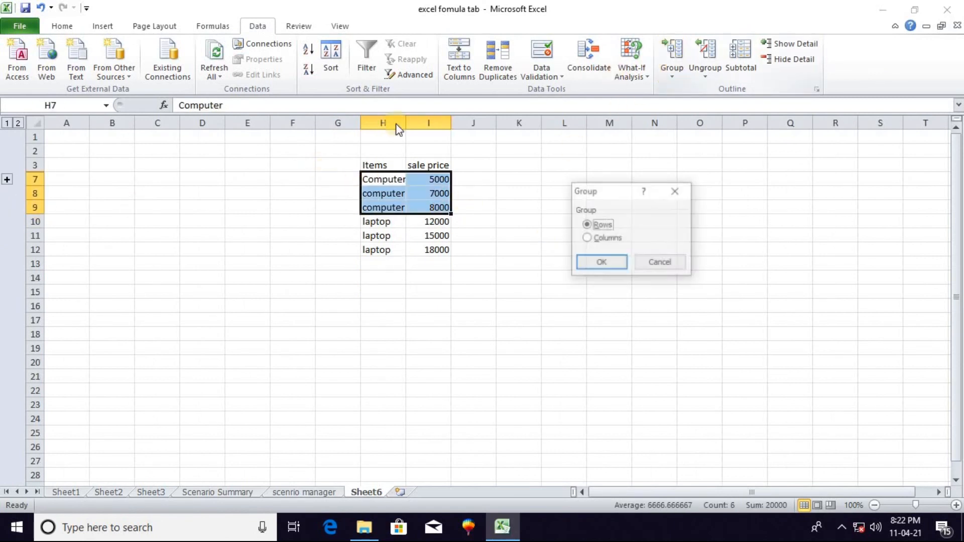
pyautogui.click(602, 264)
pyautogui.click(8, 222)
# Group the laptop rows 10 to 12 by rows and collapse them with the other items
pyautogui.moveTo(372, 181); pyautogui.dragTo(441, 207)
pyautogui.click(673, 79)
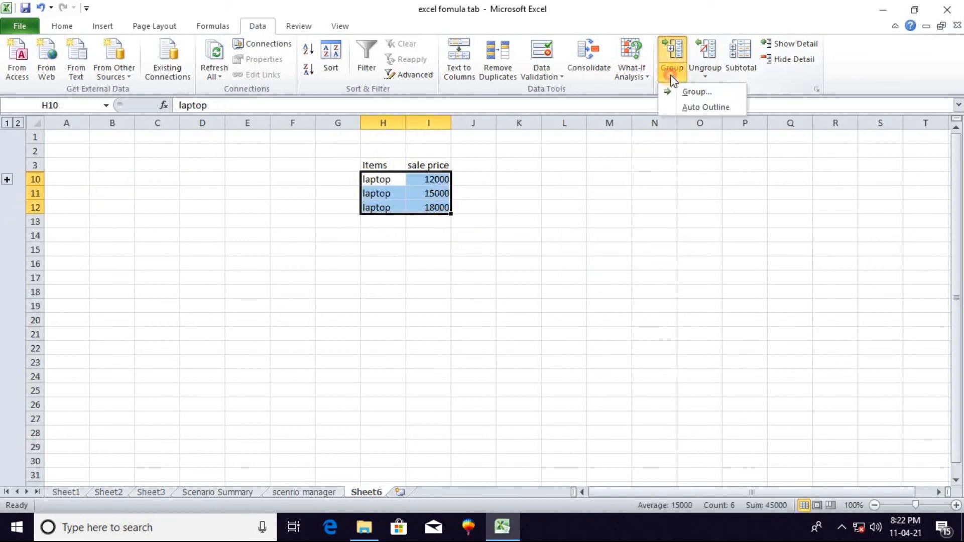
pyautogui.click(687, 92)
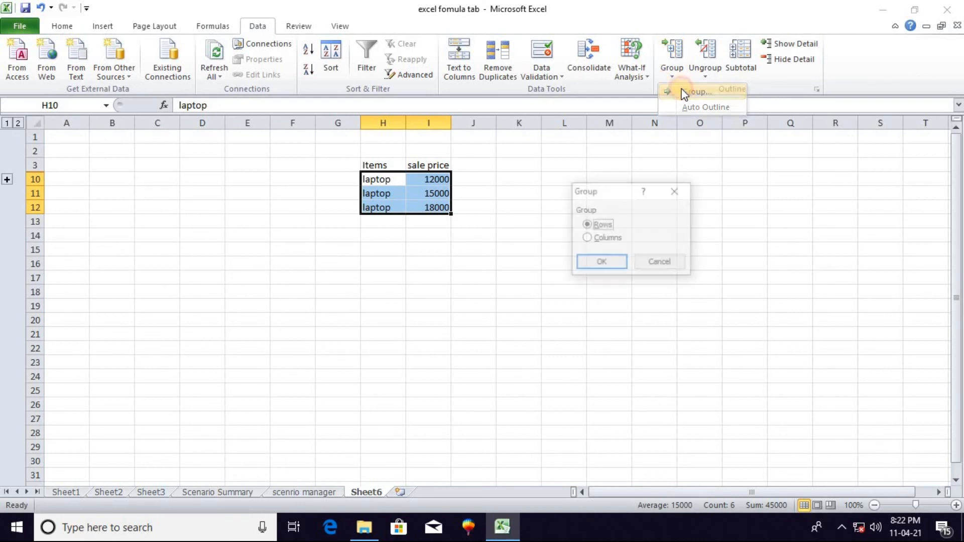
pyautogui.click(596, 262)
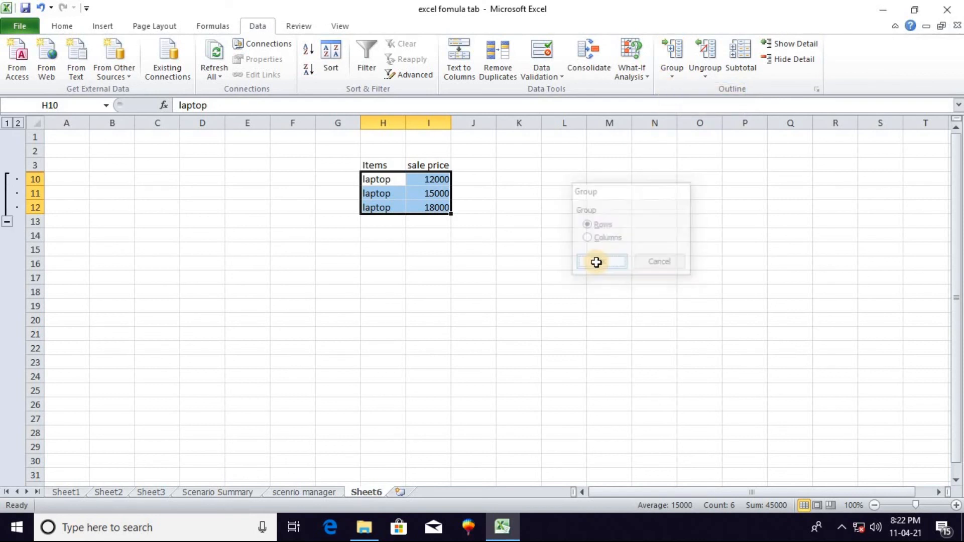
pyautogui.click(8, 221)
# Check the row grouping by expanding and collapsing rows 4 to 12, leaving them expanded
pyautogui.click(7, 180)
pyautogui.click(8, 181)
pyautogui.click(8, 179)
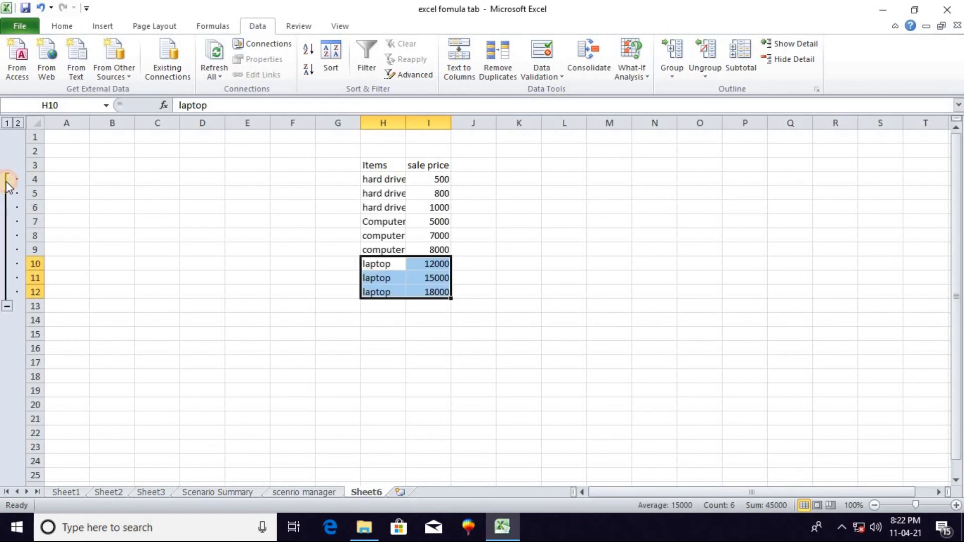
pyautogui.moveTo(391, 224); pyautogui.dragTo(433, 250)
pyautogui.click(8, 304)
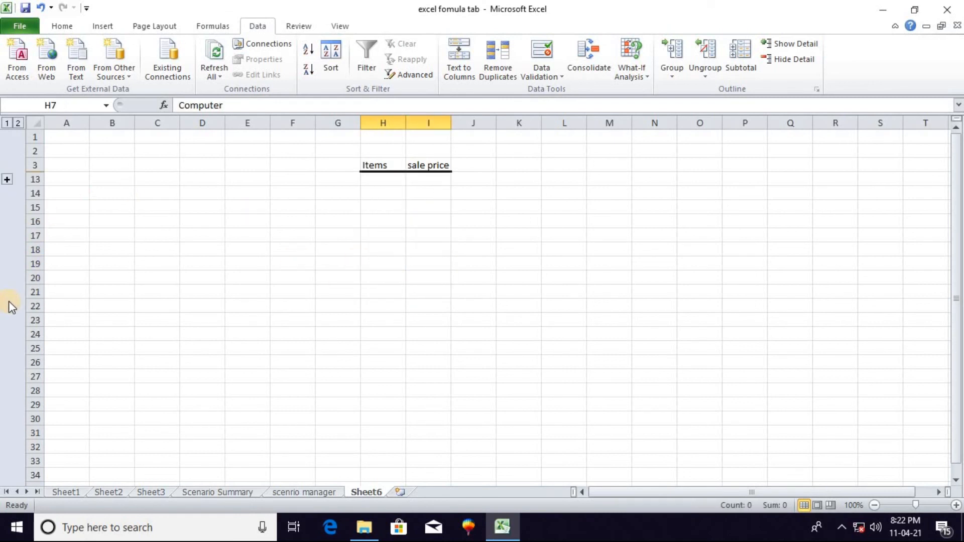
pyautogui.click(7, 179)
# Ungroup the rows of all items in H4:I12
pyautogui.click(372, 175)
pyautogui.moveTo(372, 176); pyautogui.dragTo(445, 293)
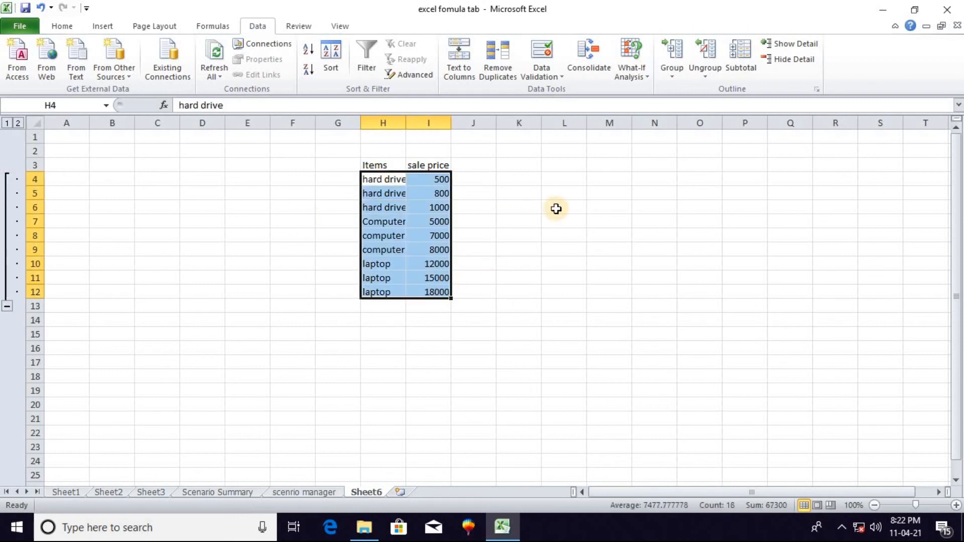
pyautogui.click(705, 57)
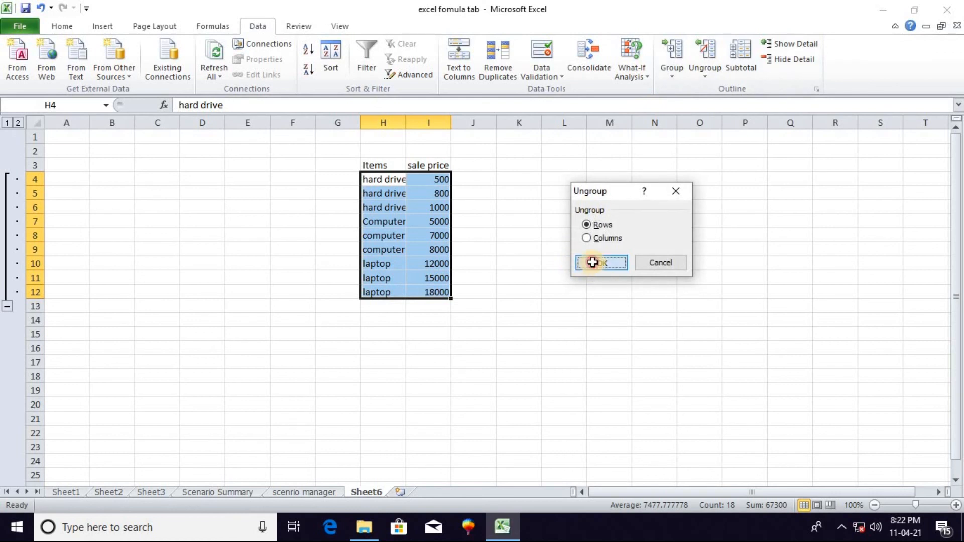
pyautogui.click(593, 263)
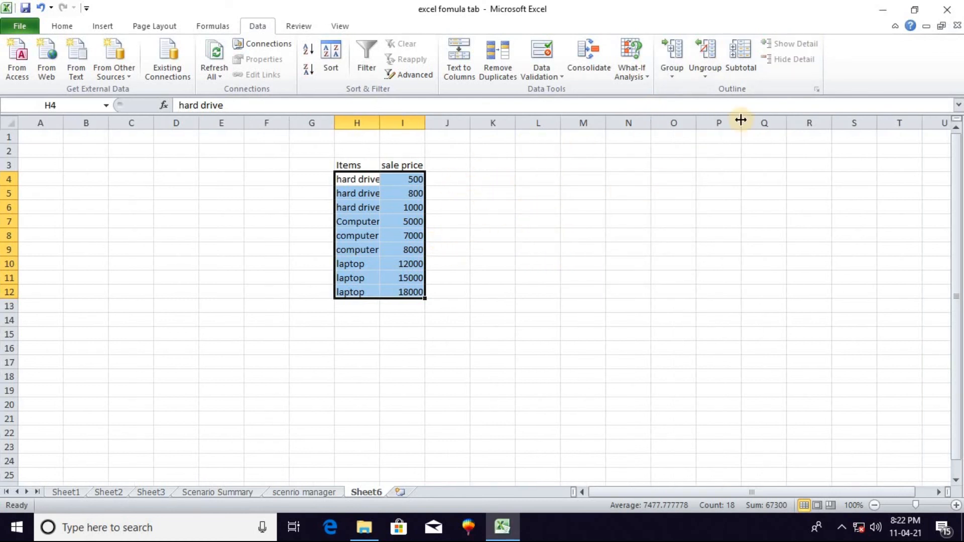
pyautogui.click(472, 277)
# Add subtotals to H3:I12 that sum the sale price at each change in Items
pyautogui.moveTo(338, 165); pyautogui.dragTo(422, 291)
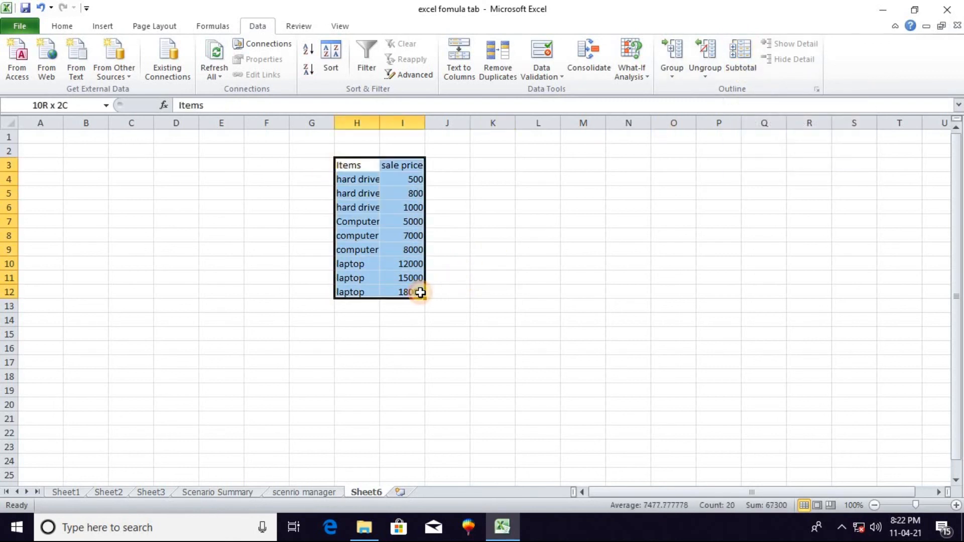
pyautogui.click(739, 56)
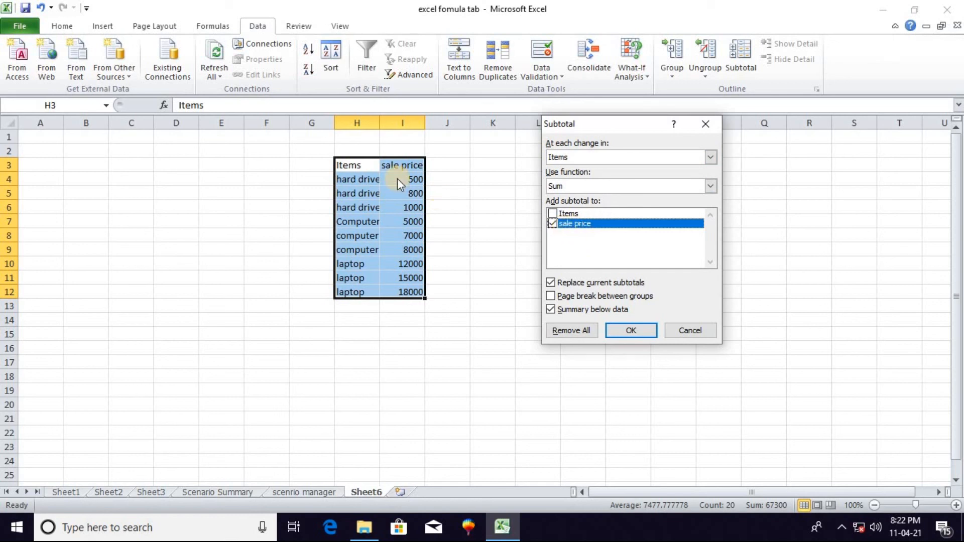
pyautogui.click(553, 225)
pyautogui.click(631, 331)
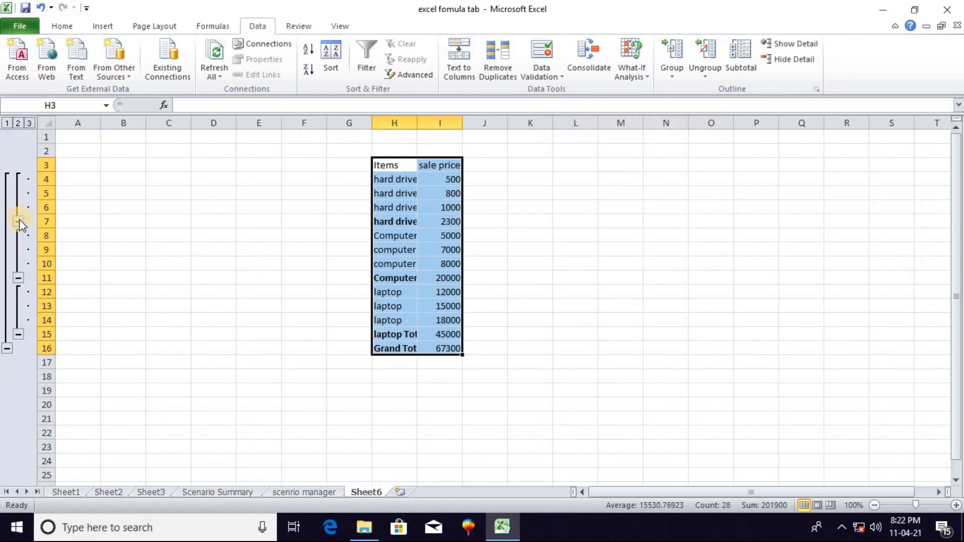
# Collapse the hard drive, computer and laptop detail rows to their item totals
pyautogui.click(19, 222)
pyautogui.click(18, 235)
pyautogui.click(18, 250)
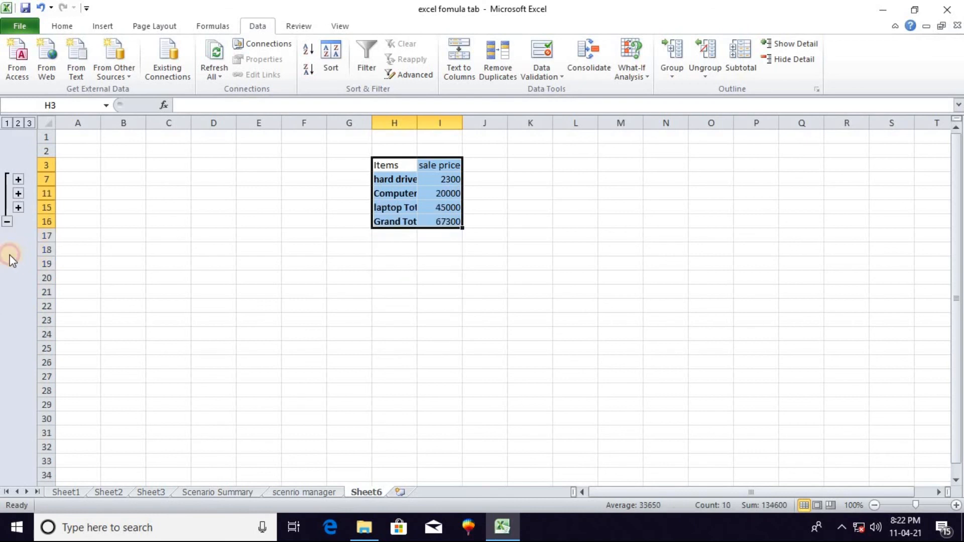
# Check the Grand Total row by collapsing the outline to it, and expand the outline back to the item totals
pyautogui.click(7, 224)
pyautogui.click(399, 196)
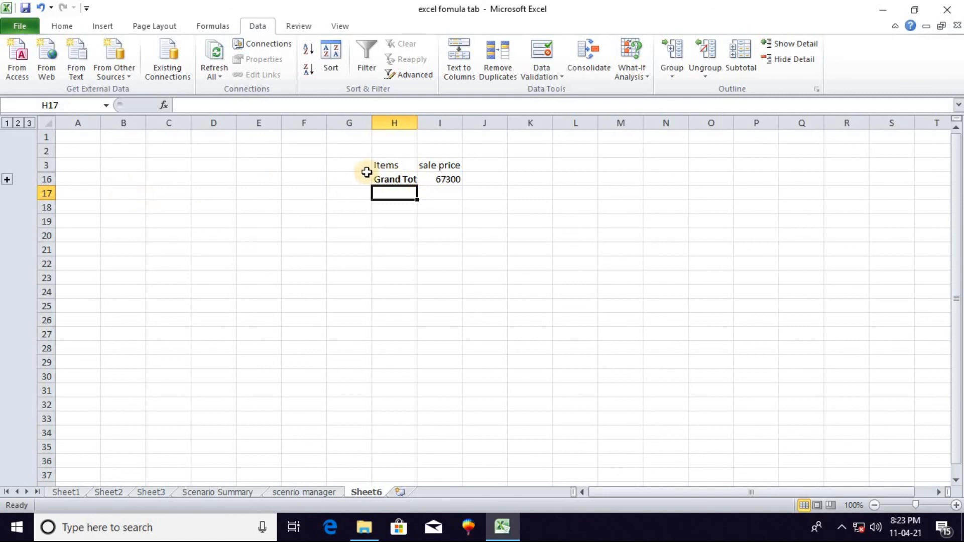
pyautogui.click(438, 180)
pyautogui.click(398, 181)
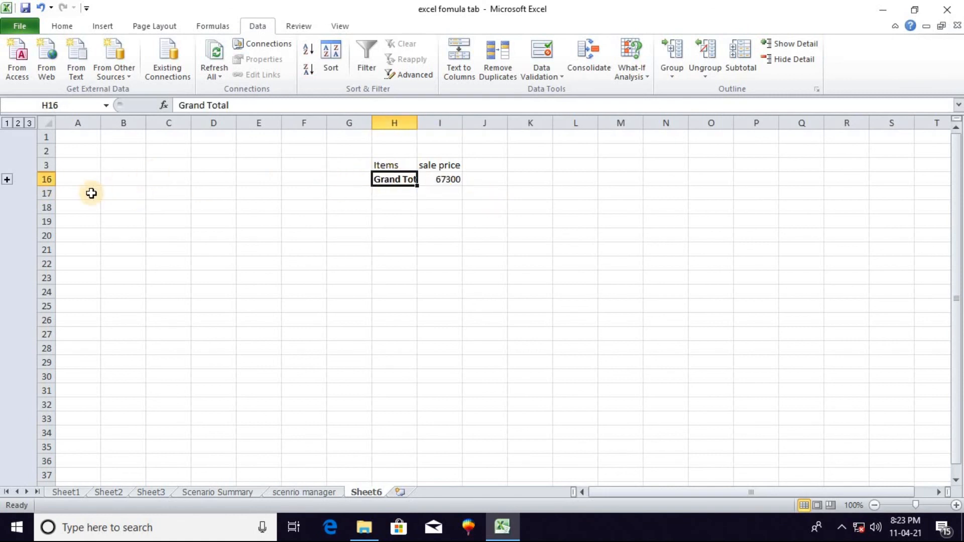
pyautogui.click(7, 180)
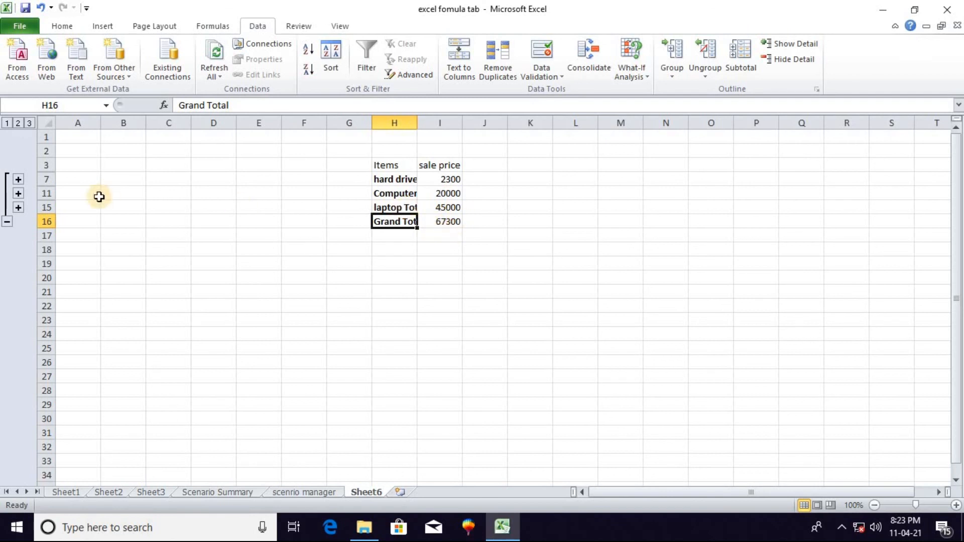
# Expand the hard drive, computer and laptop groups to show their detail rows
pyautogui.click(18, 180)
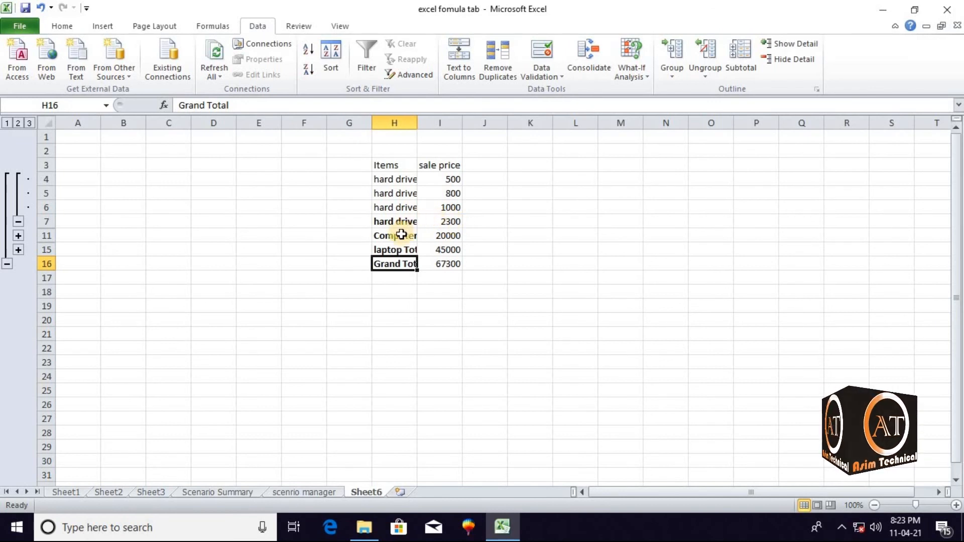
pyautogui.click(18, 235)
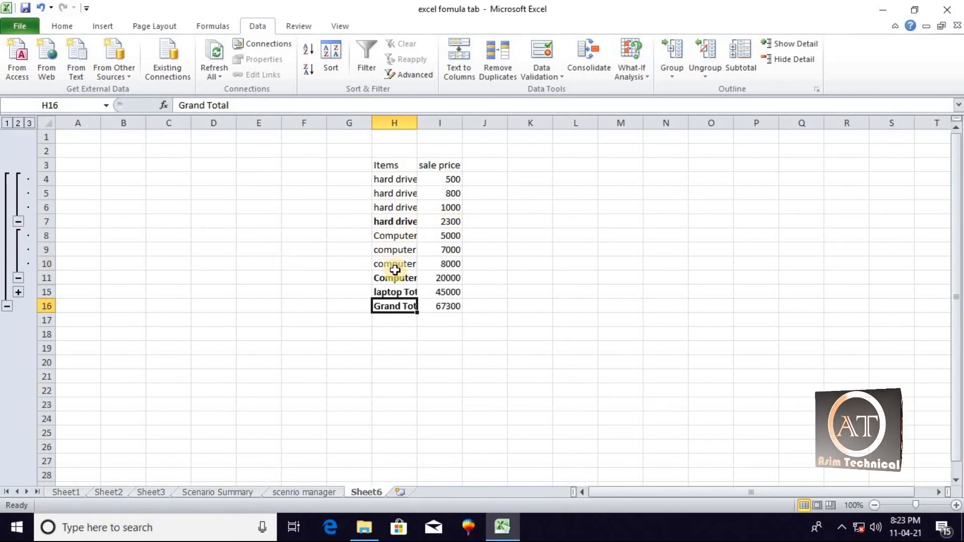
pyautogui.click(18, 292)
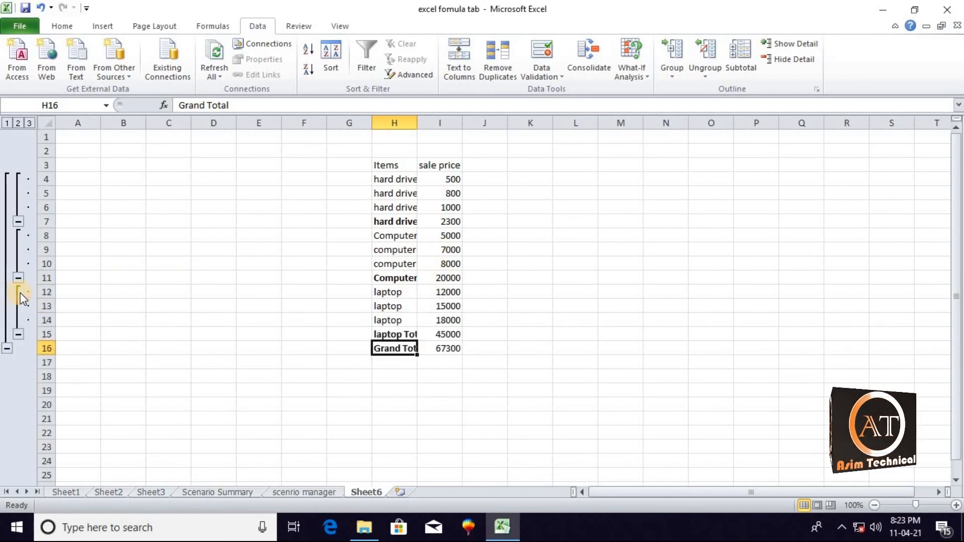
# Collapse the hard drive, computer and laptop groups, and the whole outline down to the Grand Total row
pyautogui.click(18, 222)
pyautogui.click(18, 236)
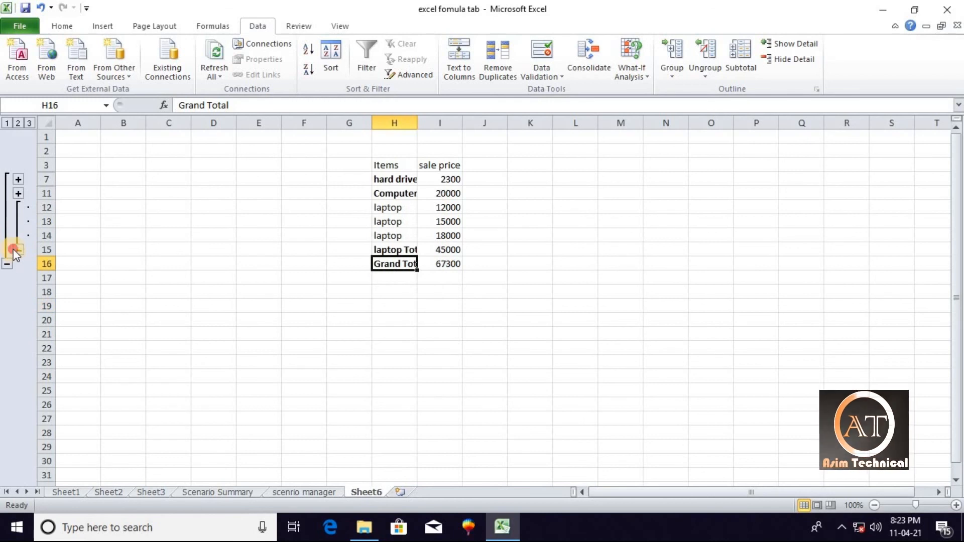
pyautogui.click(15, 250)
pyautogui.click(11, 221)
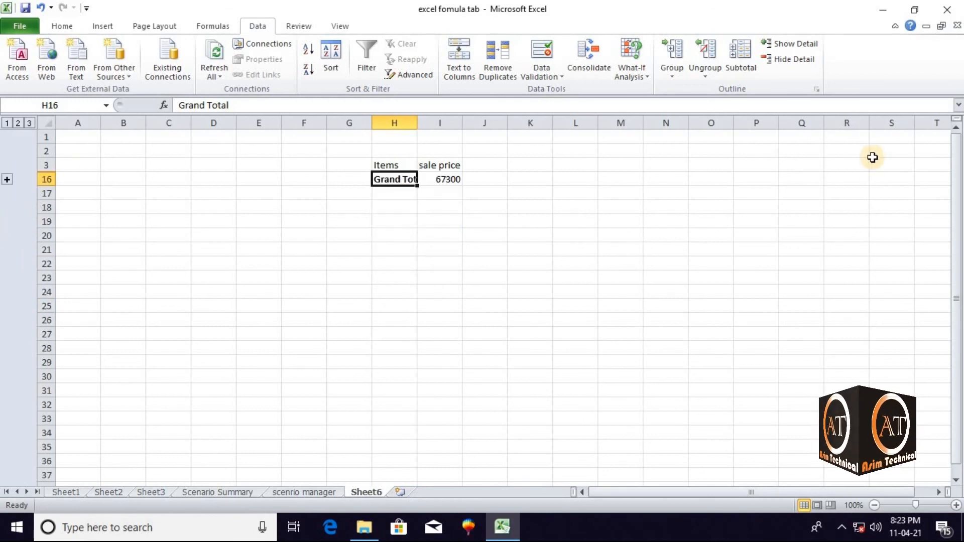
# Use Show Detail on the Grand Total row to reveal the item totals, and on the computer and laptop totals to reveal their rows
pyautogui.click(799, 46)
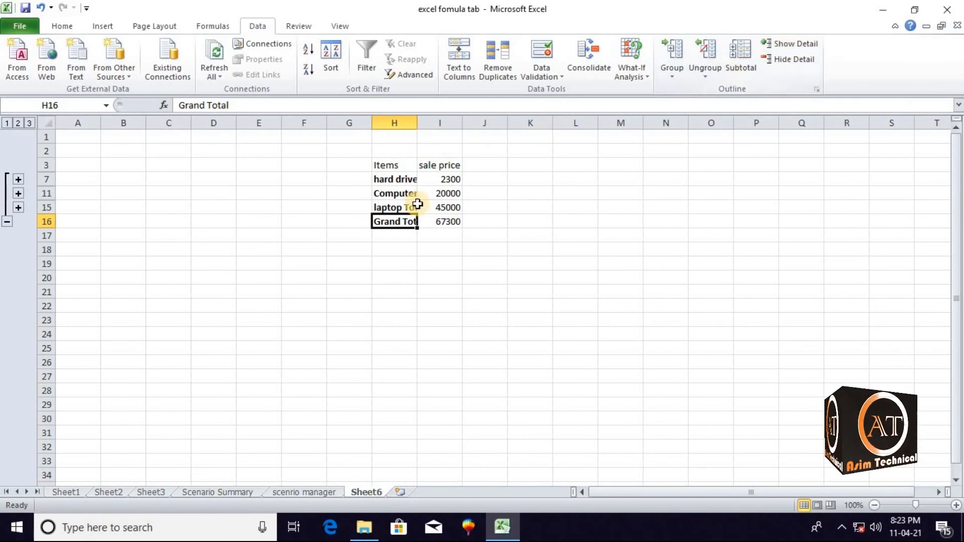
pyautogui.click(402, 194)
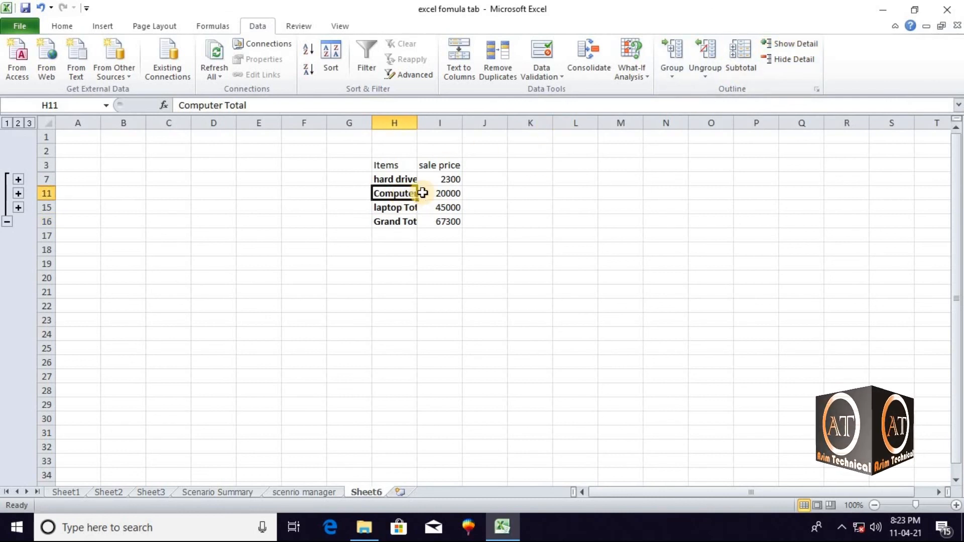
pyautogui.click(800, 47)
pyautogui.click(407, 249)
pyautogui.click(796, 43)
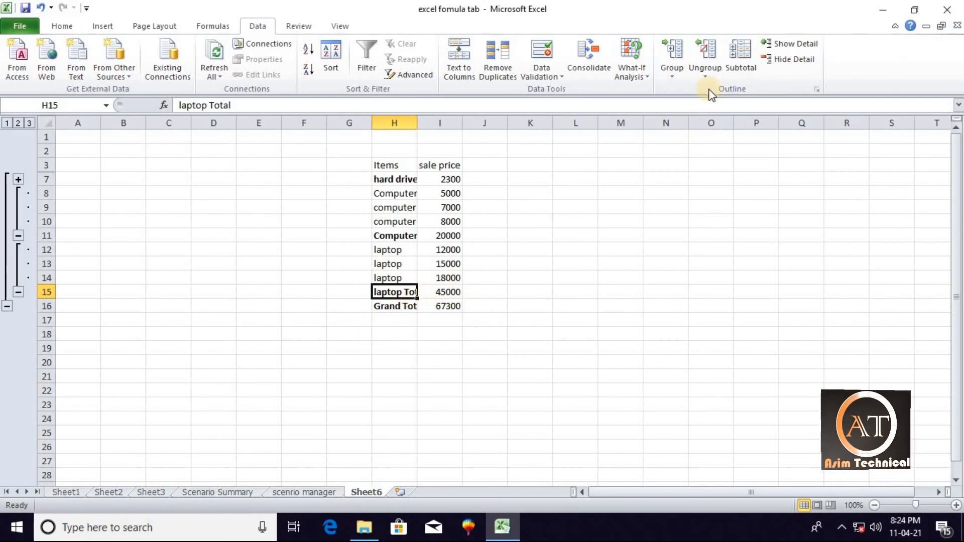
# Use Hide Detail on the laptop and computer totals to collapse their rows, and select the hard drive total in H7
pyautogui.click(787, 62)
pyautogui.click(391, 234)
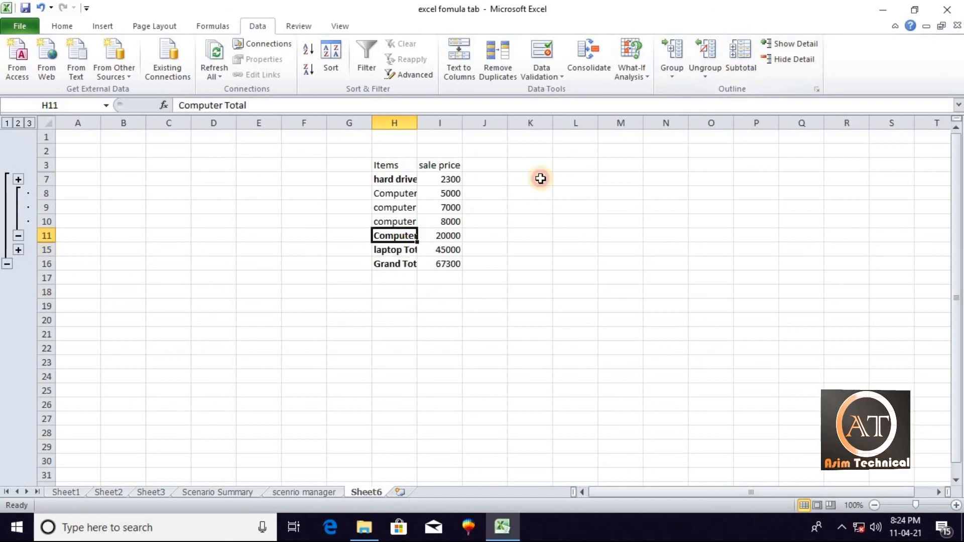
pyautogui.click(793, 59)
pyautogui.click(403, 180)
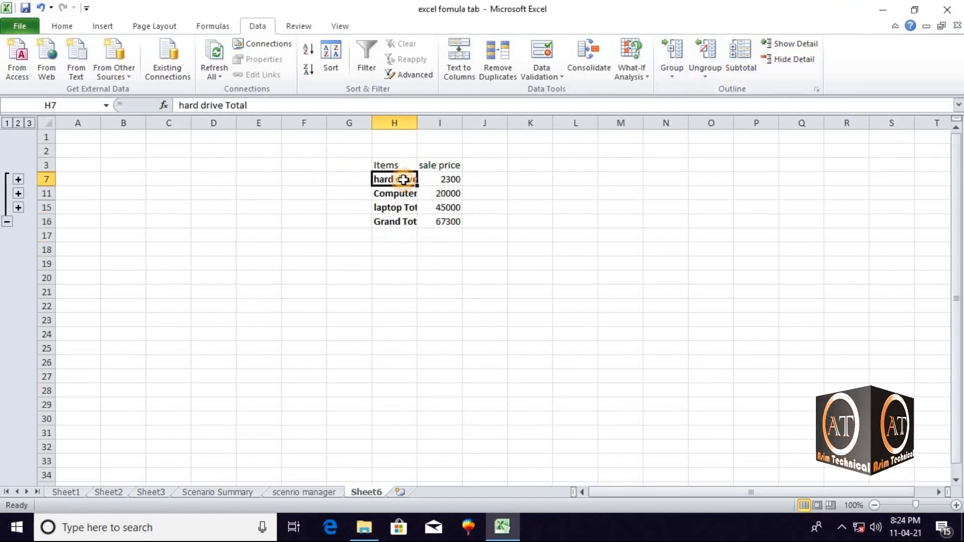